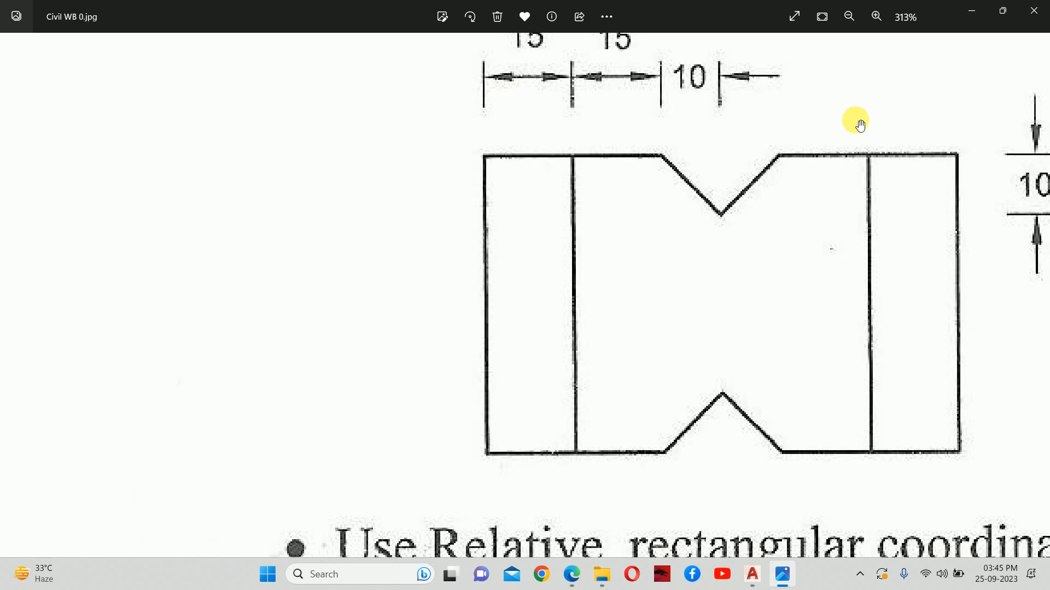
Examine the dimensions of the notched rectangle in Civil WB 0.jpg and compare it with the AutoCAD drawing.
scroll(834, 229, "down", 2)
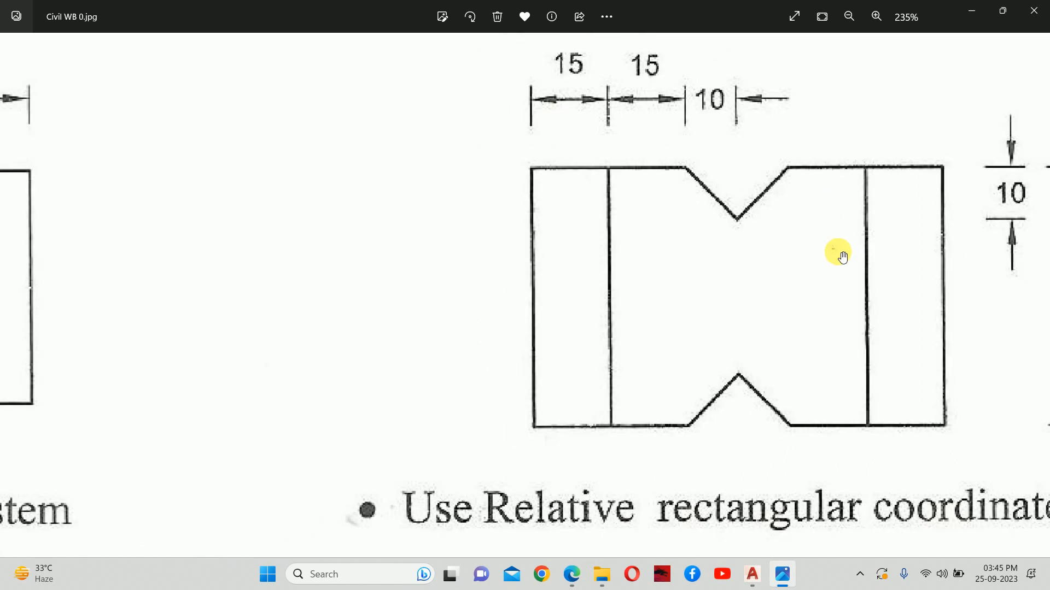
left_click_drag(801, 253, 684, 253)
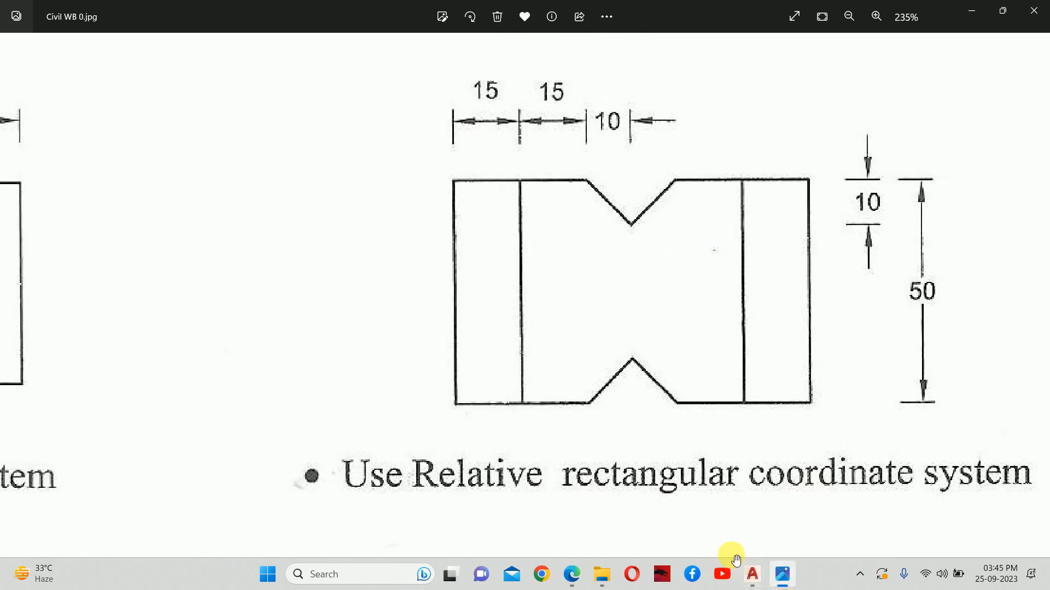
left_click(752, 574)
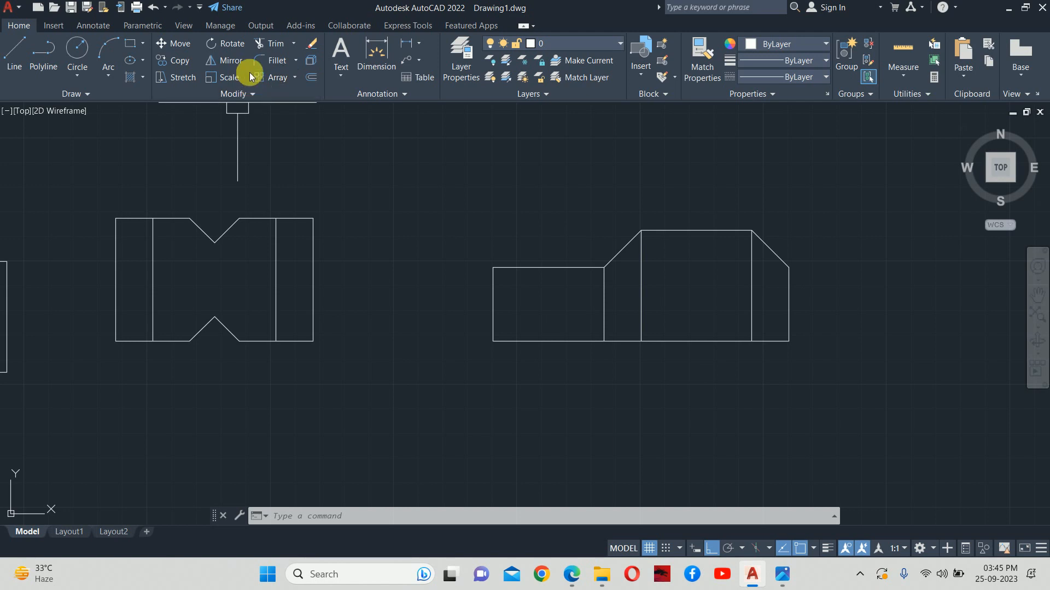
key("alt+Tab")
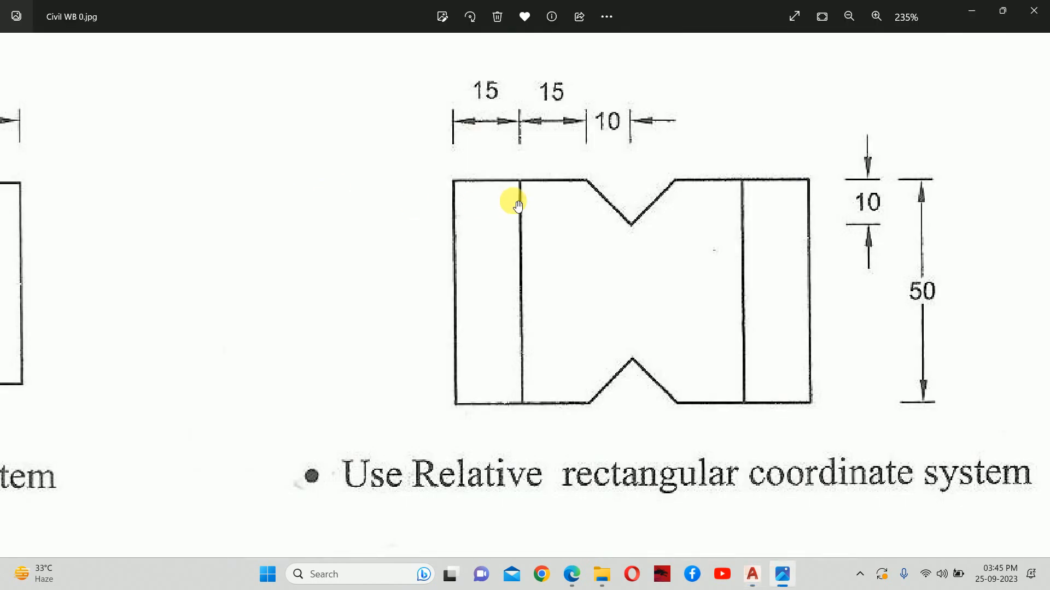
left_click_drag(519, 304, 498, 303)
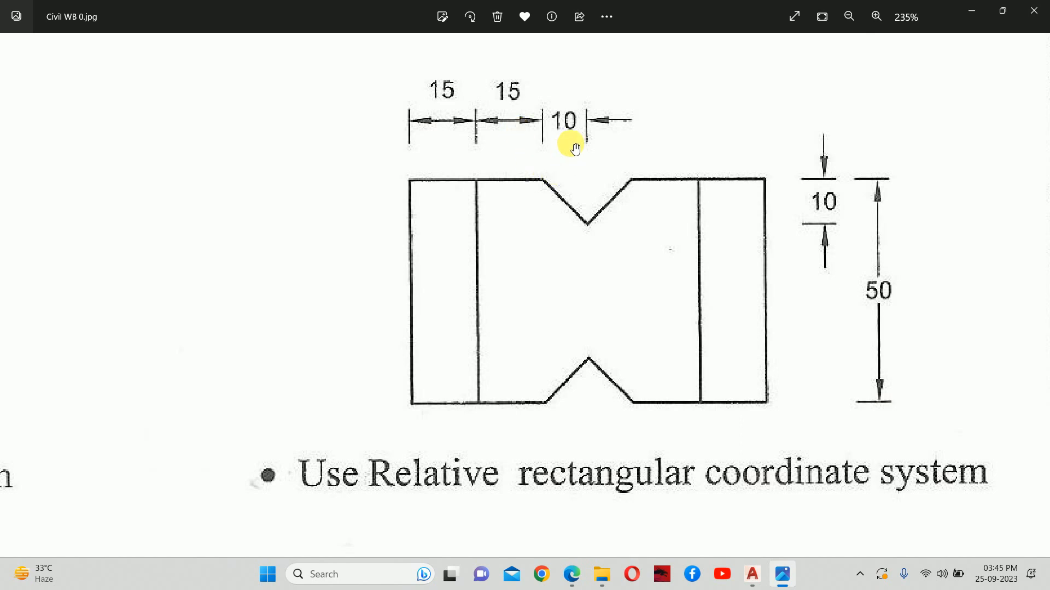
Switch to AutoCAD and draw a 50-unit line upward and a 40-unit line to the right, in free space beside the existing profile.
key("alt+Tab")
mouse_move(516, 250)
middle_mouse_down()
mouse_move(260, 276)
mouse_move(151, 275)
middle_mouse_up()
type("l")
key("Return")
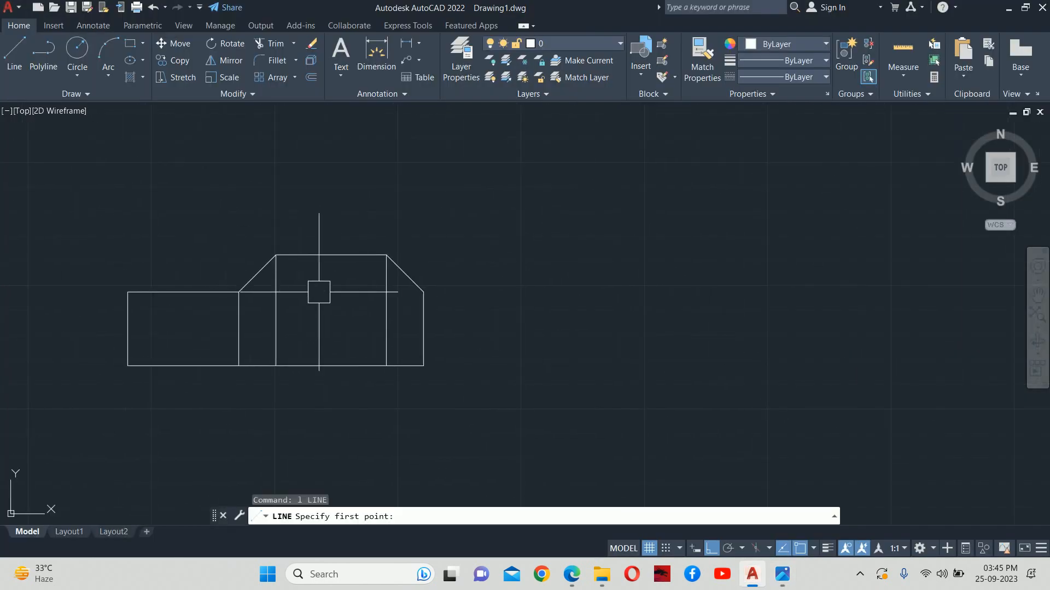
left_click(589, 342)
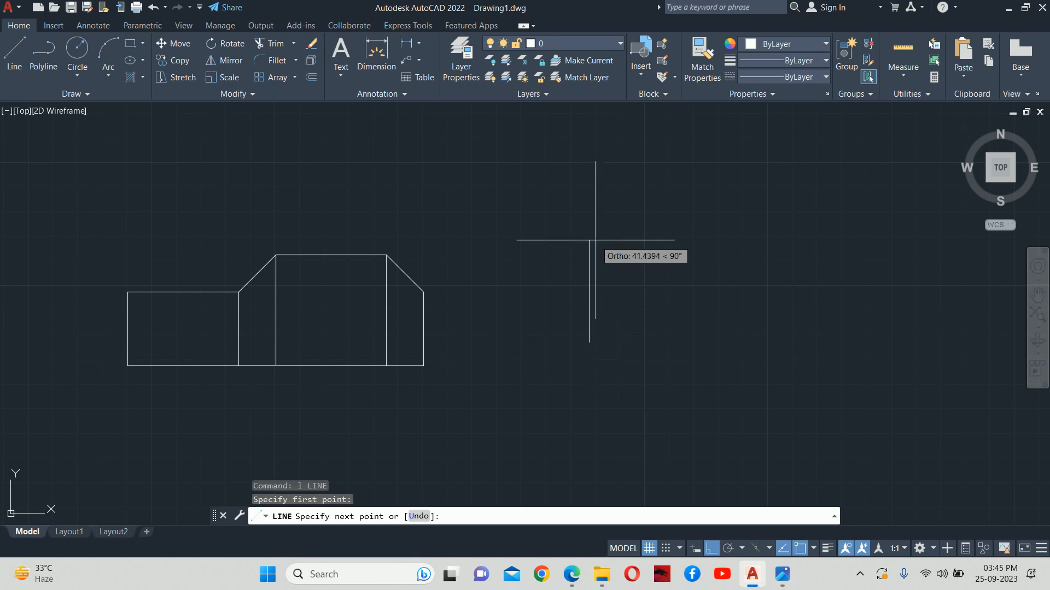
type("50")
key("Return")
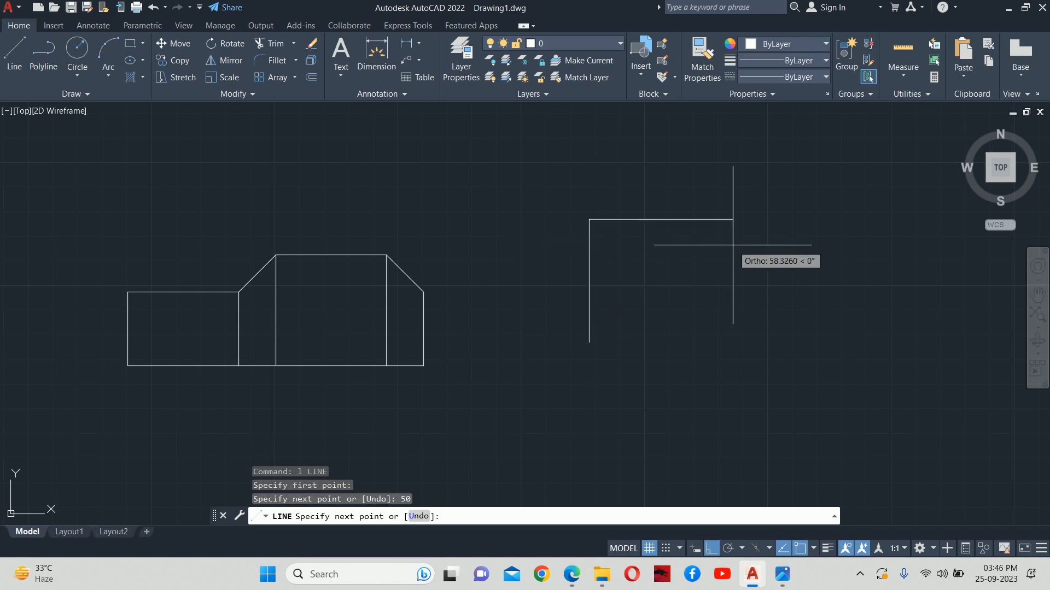
type("40")
key("Return")
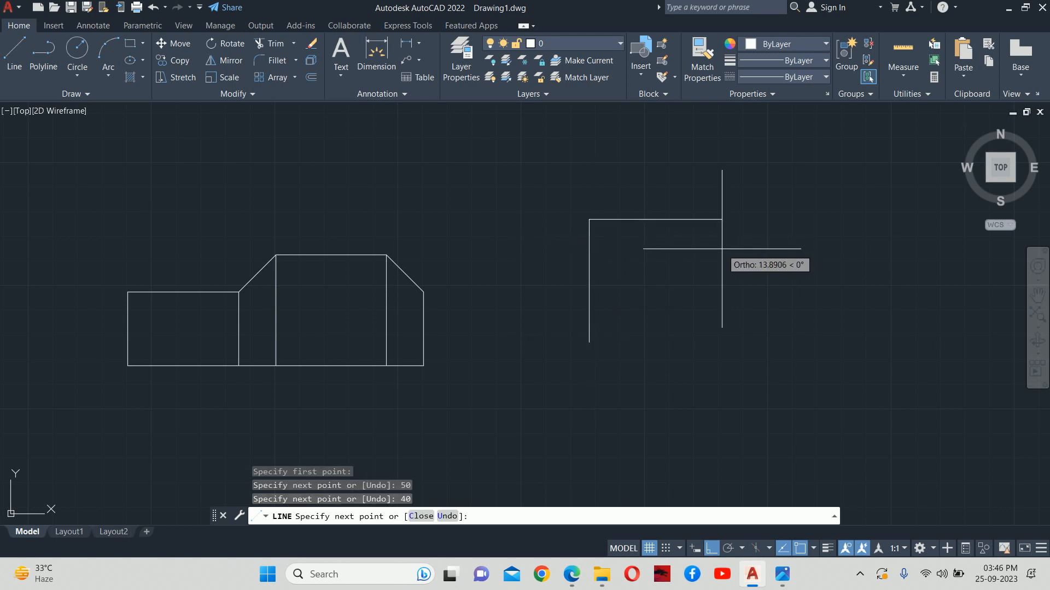
key("Escape")
key("Escape")
Offset the vertical line 15 units to the right.
scroll(592, 225, "up", 3)
middle_click_drag(656, 328, 616, 282)
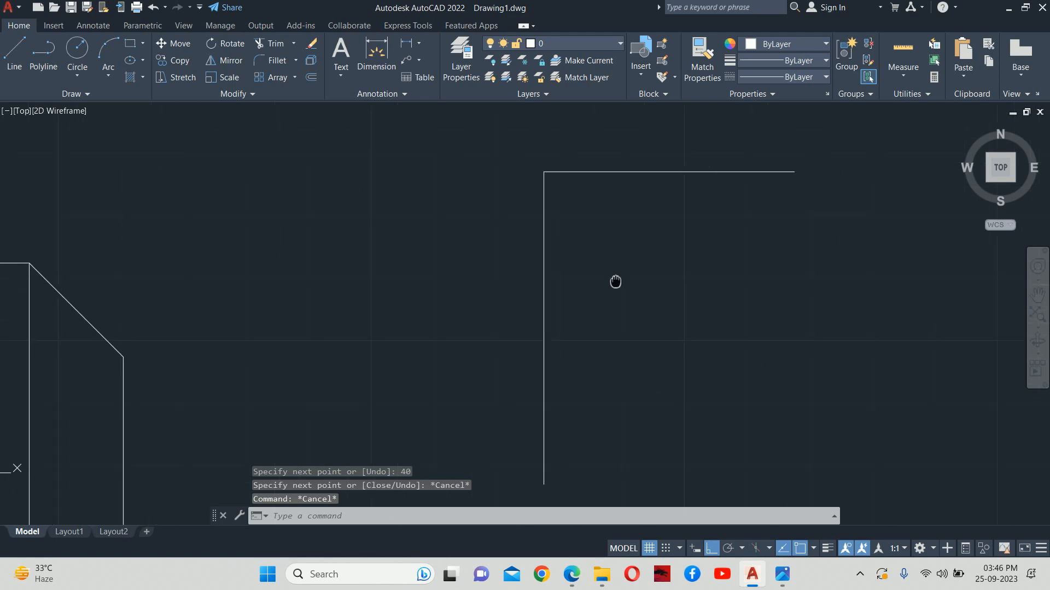
key("alt+Tab")
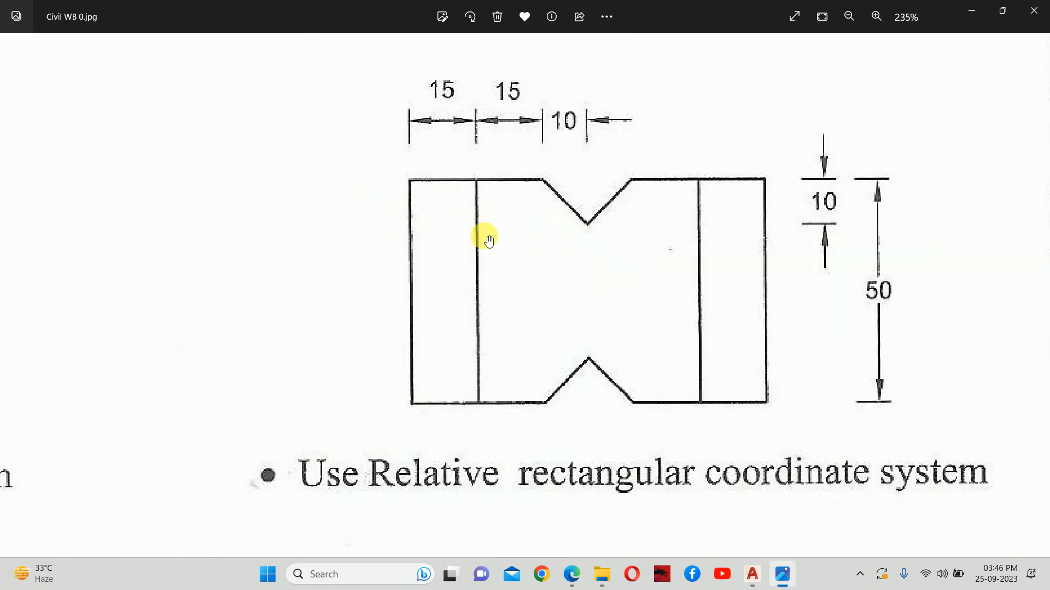
key("alt+Tab")
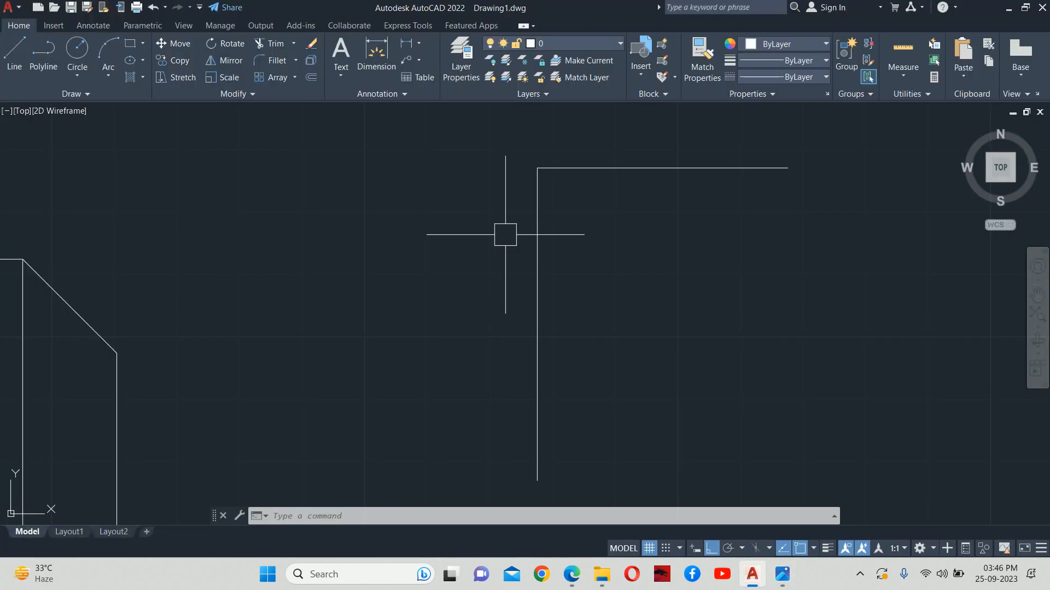
type("o")
key("Return")
type("15")
key("Return")
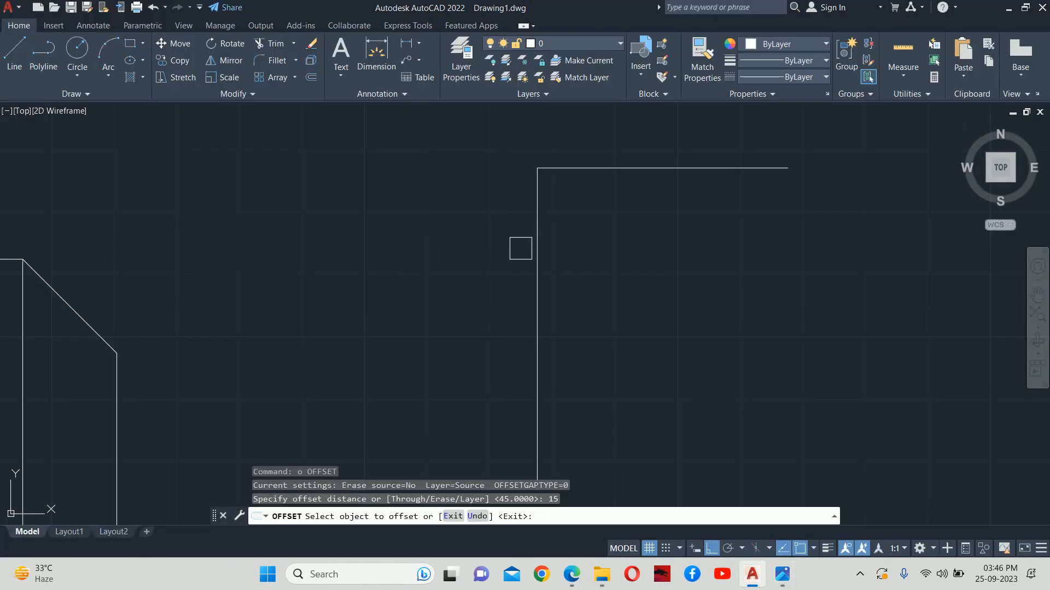
left_click(537, 237)
left_click(936, 251)
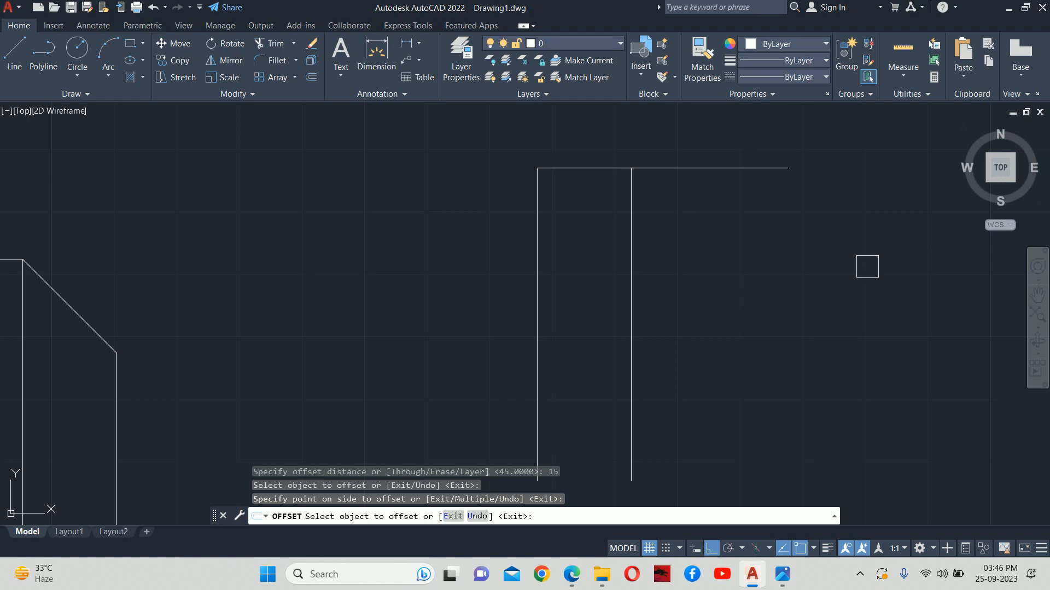
Offset the new vertical line another 15 units to the right and check the result against the reference image.
middle_click_drag(738, 294, 726, 279)
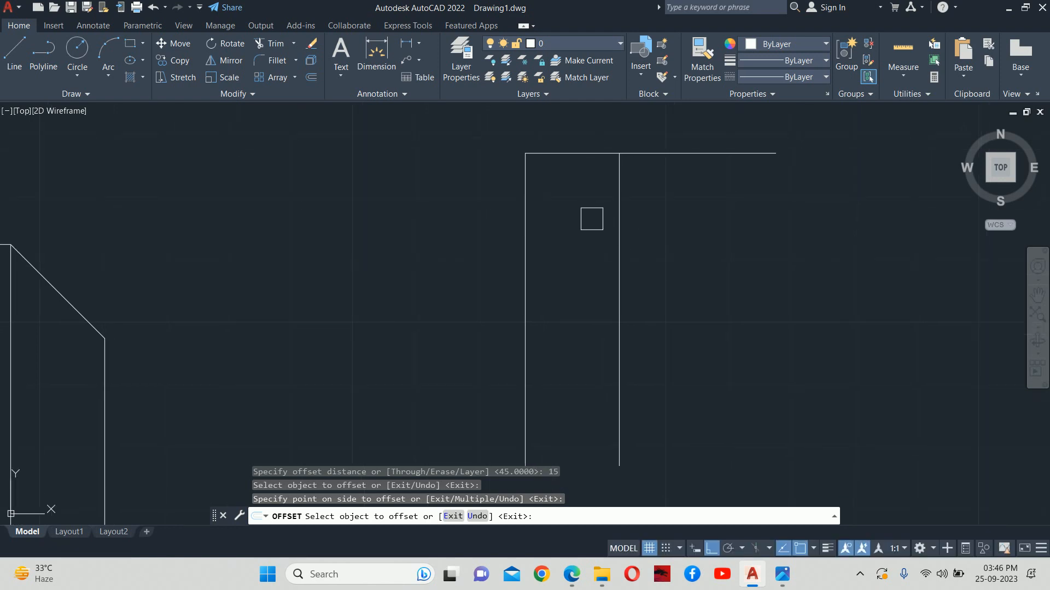
left_click(619, 215)
left_click(698, 220)
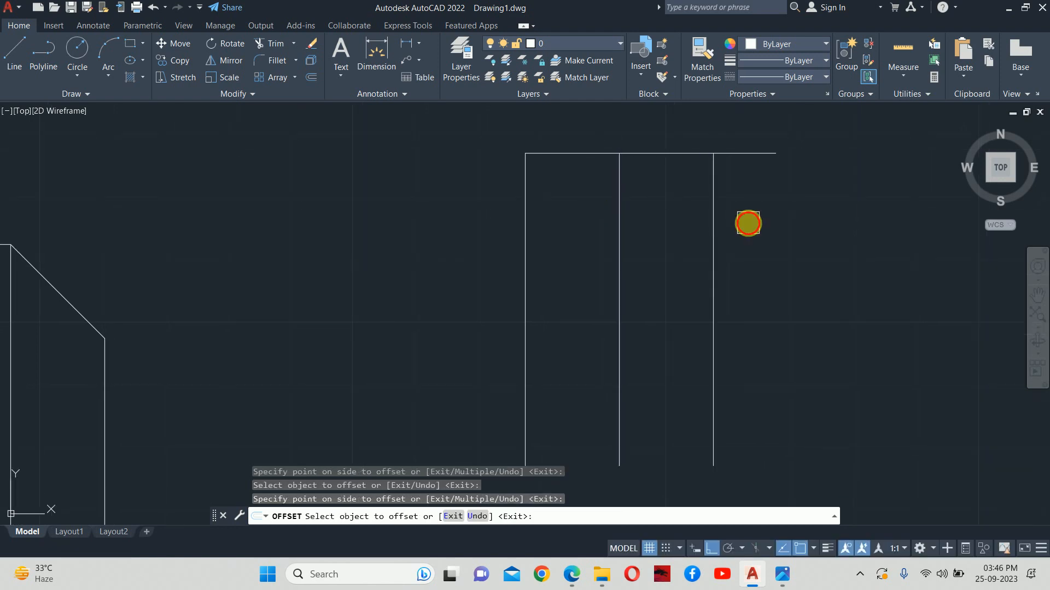
key("alt+Tab")
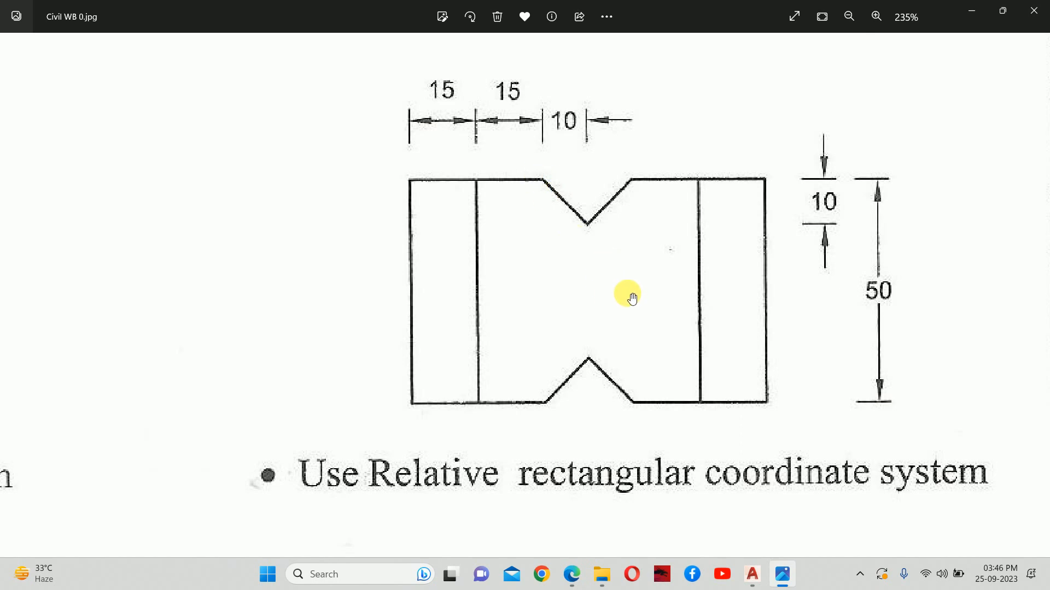
key("alt+Tab")
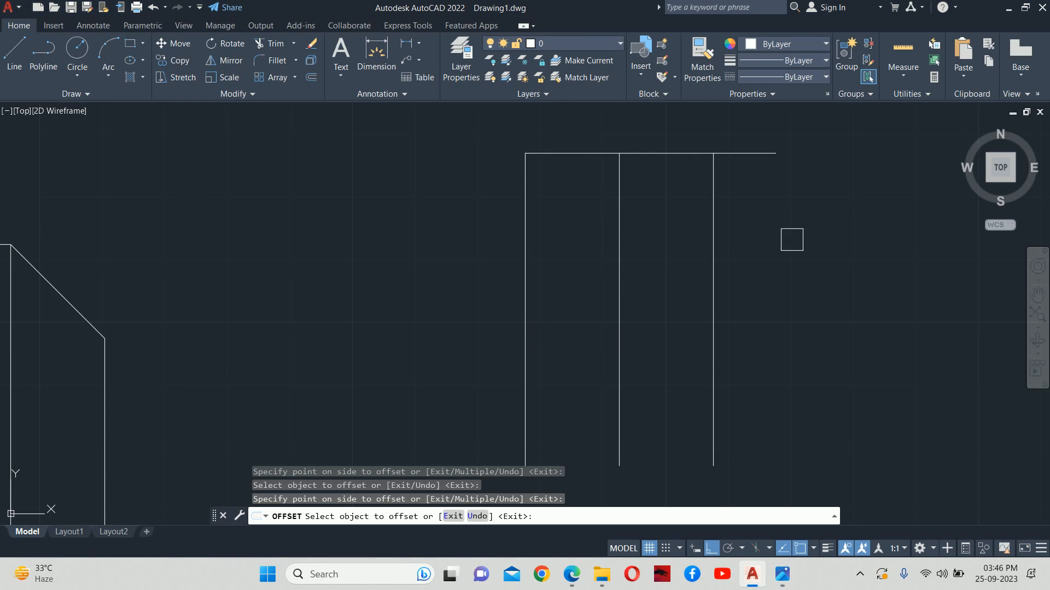
key("Return")
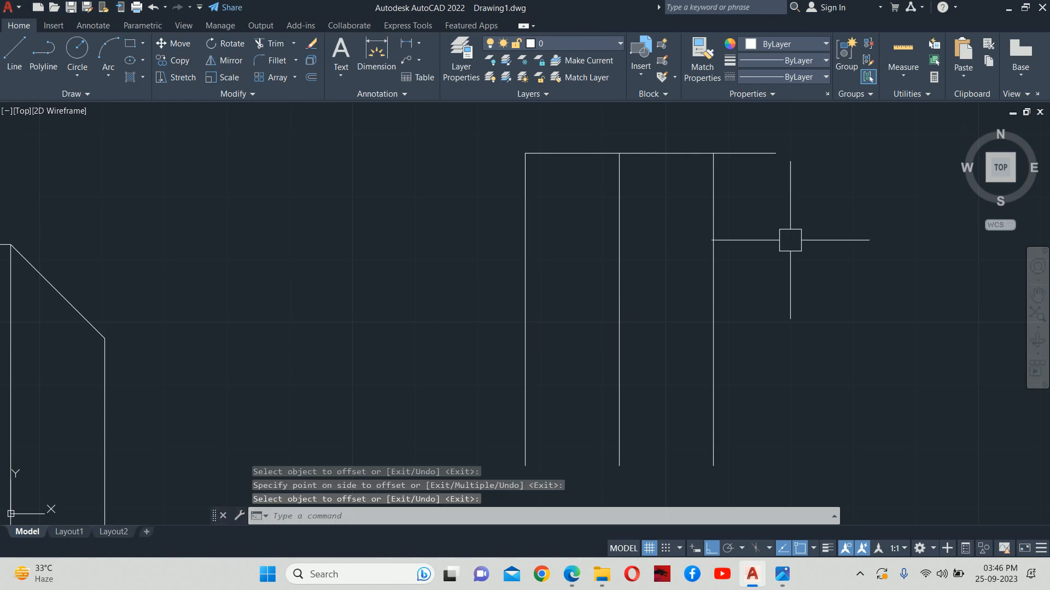
Offset the top horizontal line 10 units downward.
key("Return")
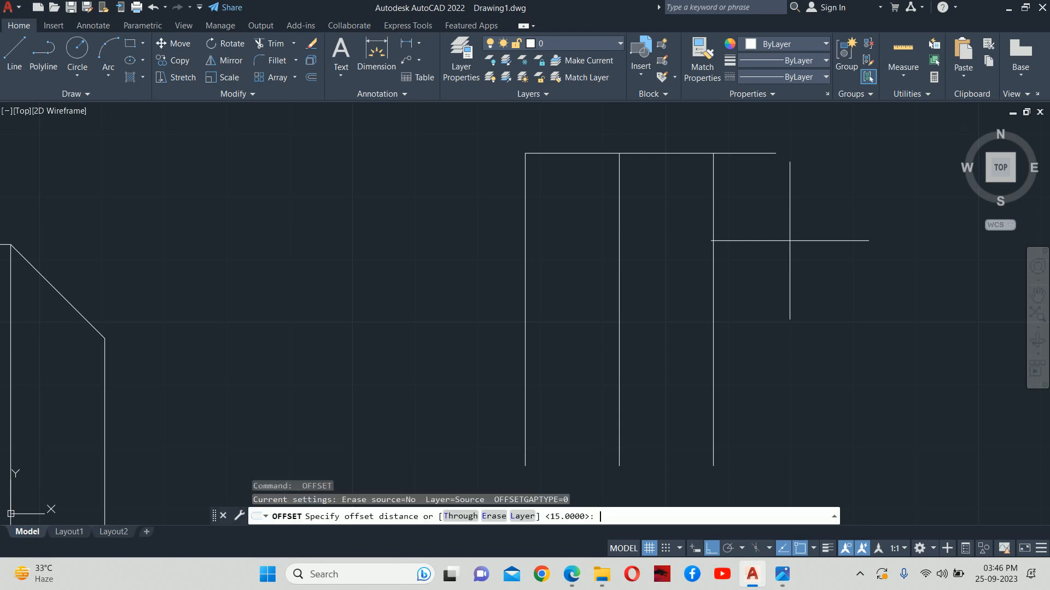
type("1")
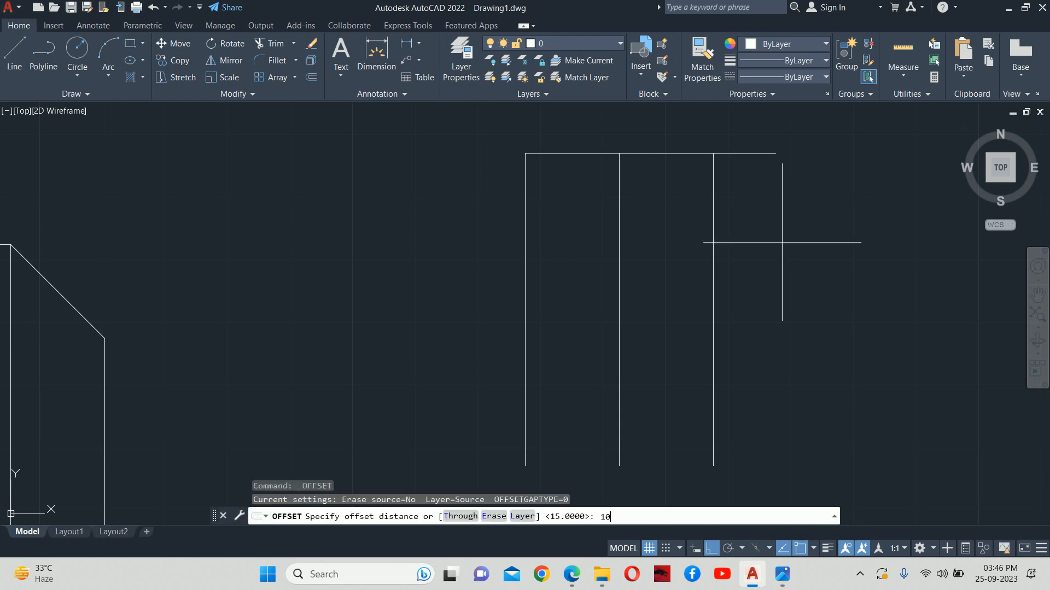
type("0")
key("Return")
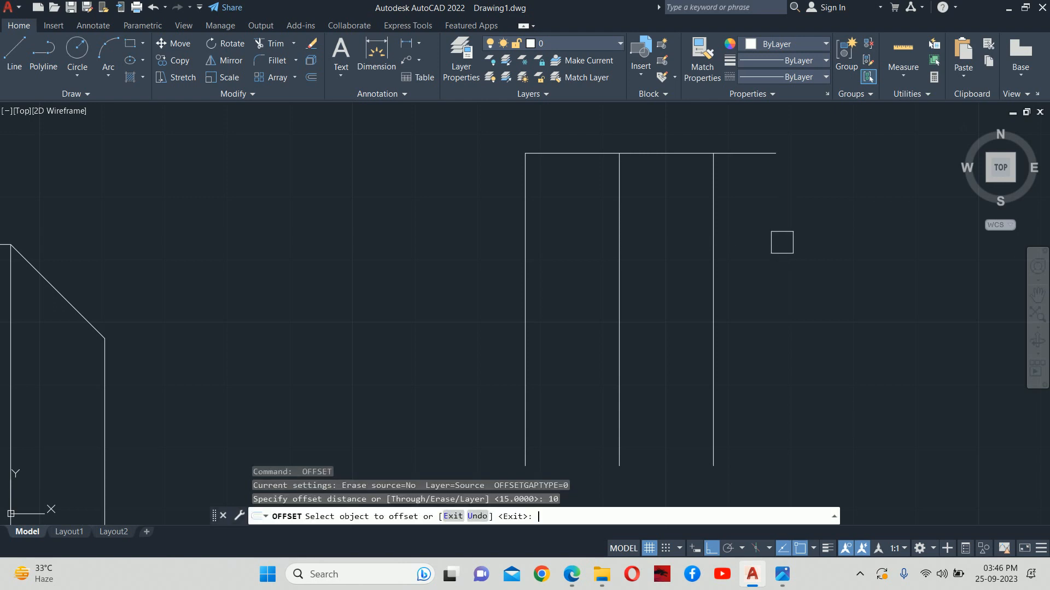
left_click(745, 154)
left_click(748, 185)
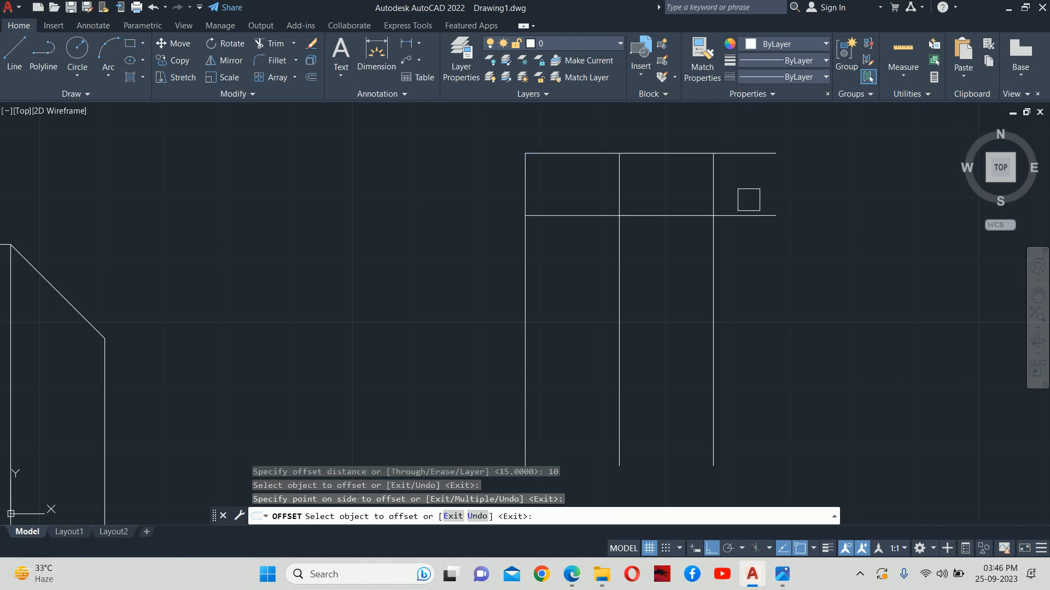
key("Escape")
key("Escape")
Draw the notch's diagonal line from the top end of the third vertical to the right end of the lower horizontal line.
type("l")
key("Return")
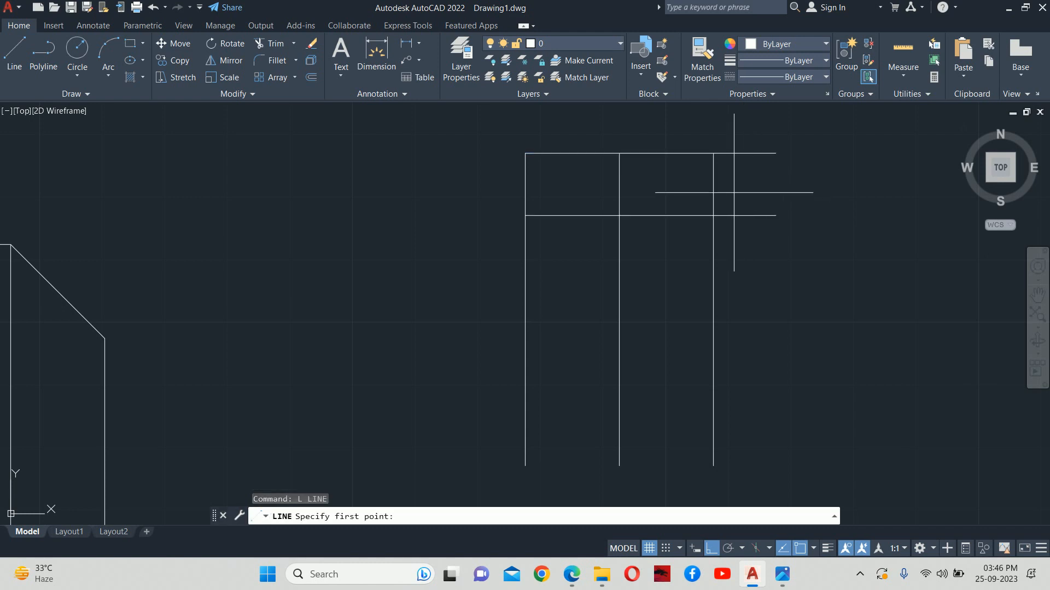
left_click(713, 154)
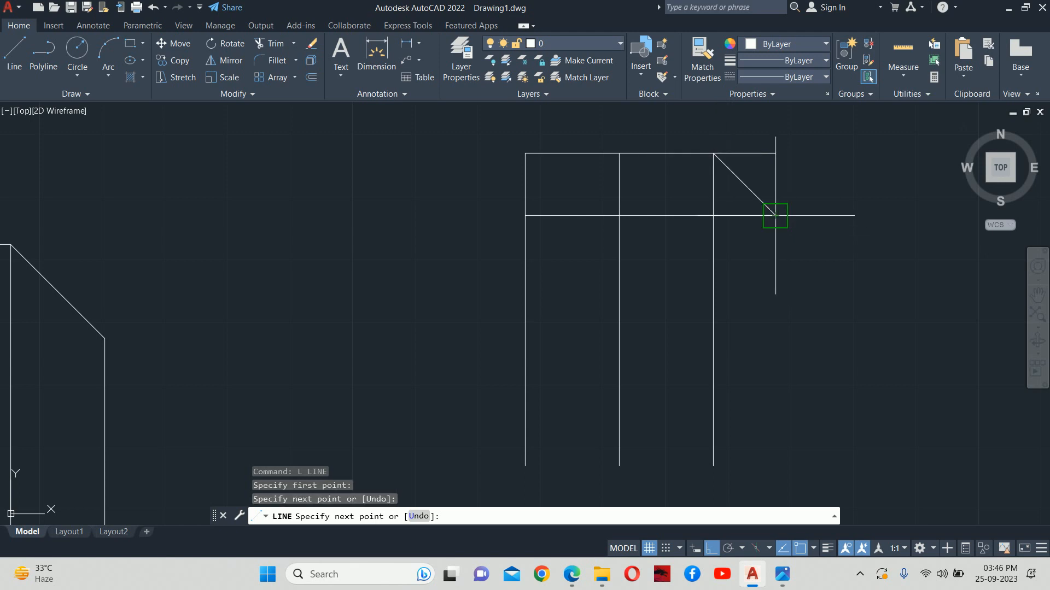
key("Escape")
key("Escape")
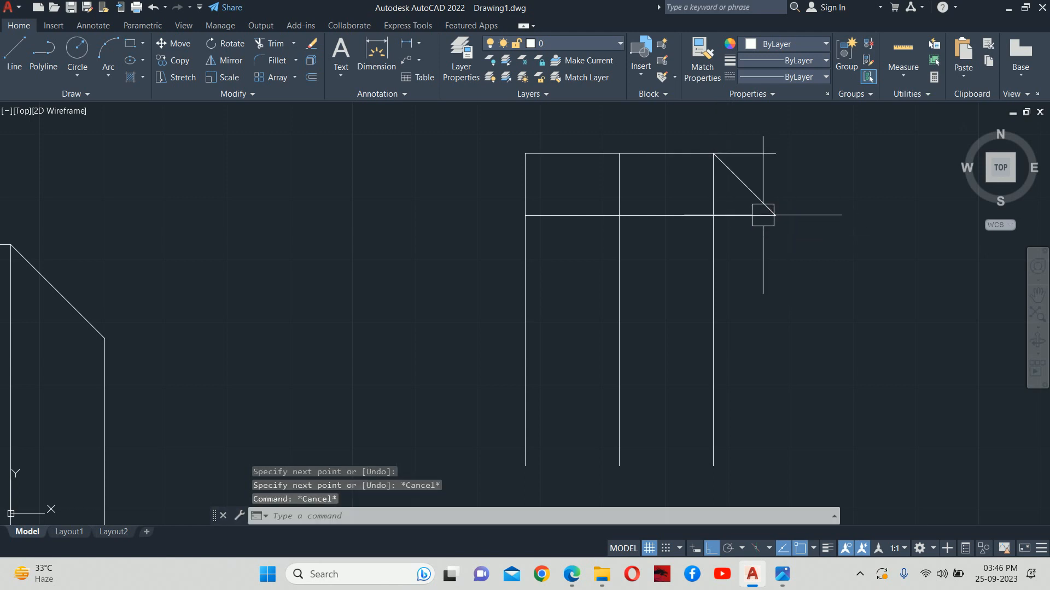
Delete the two construction lines, the lower horizontal and the third vertical.
scroll(762, 216, "up", 2)
left_click(703, 219)
left_click(681, 184)
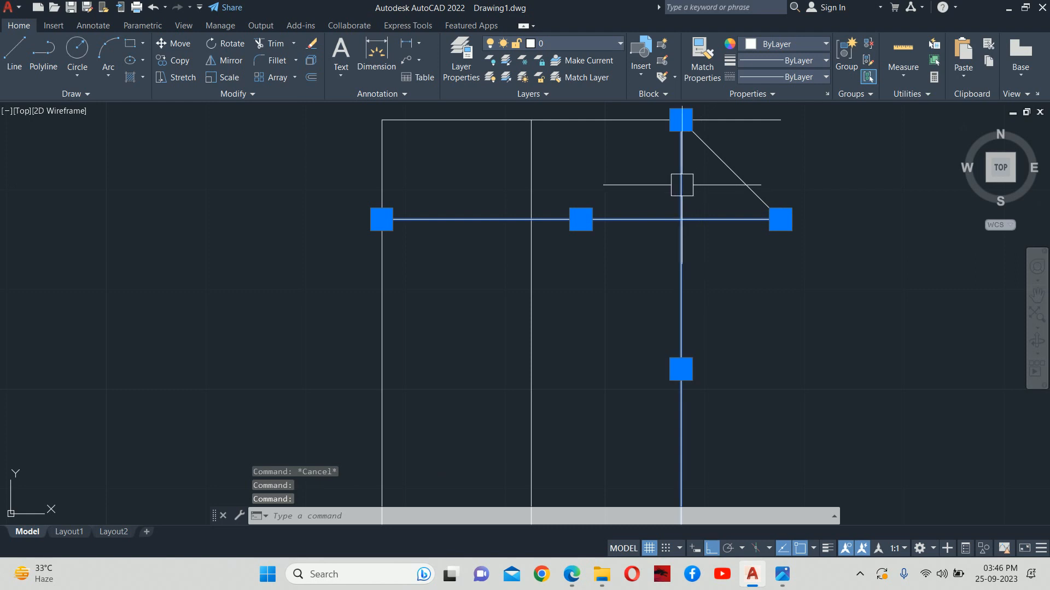
key("Delete")
Trim the part of the top line that extends past the start of the diagonal.
middle_click_drag(676, 191, 636, 250)
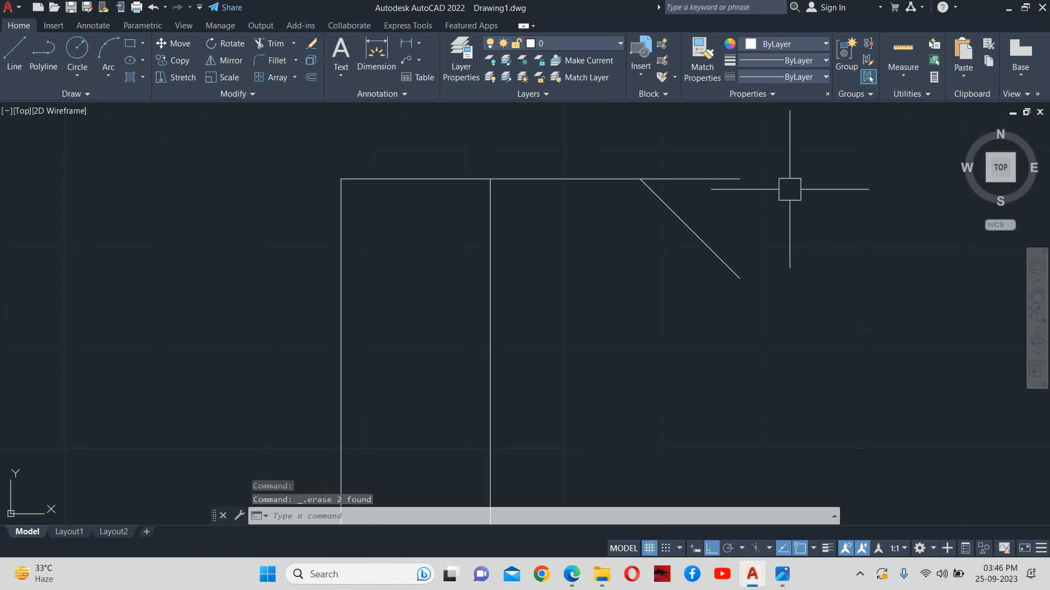
type("tr")
key("Return")
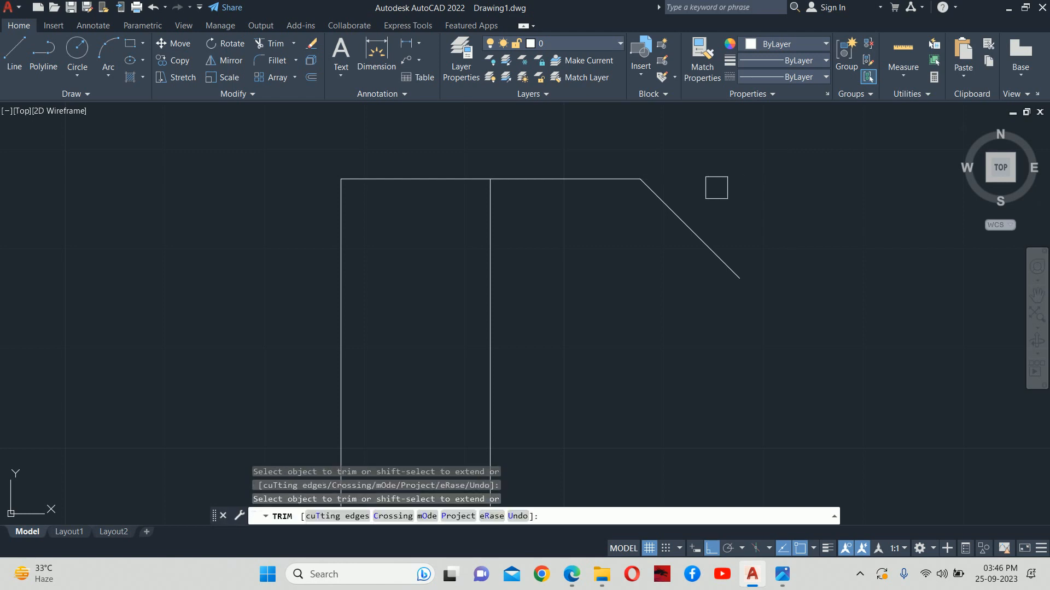
key("Escape")
Switch to the Civil WB 0.jpg image to check the notched rectangle's shape, then return to AutoCAD.
scroll(723, 184, "down", 6)
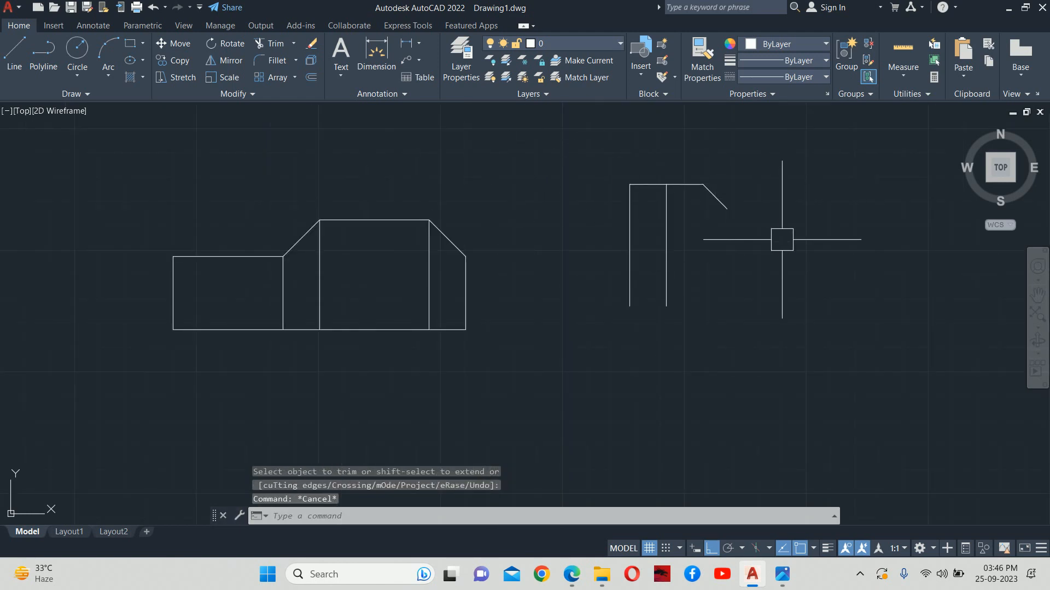
key("alt+Tab")
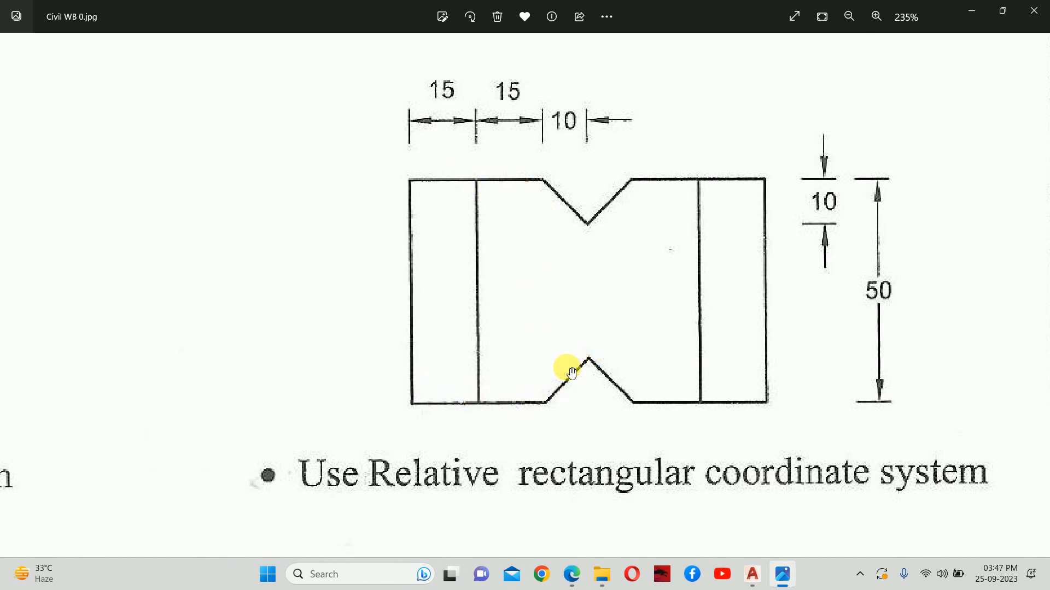
key("alt+Tab")
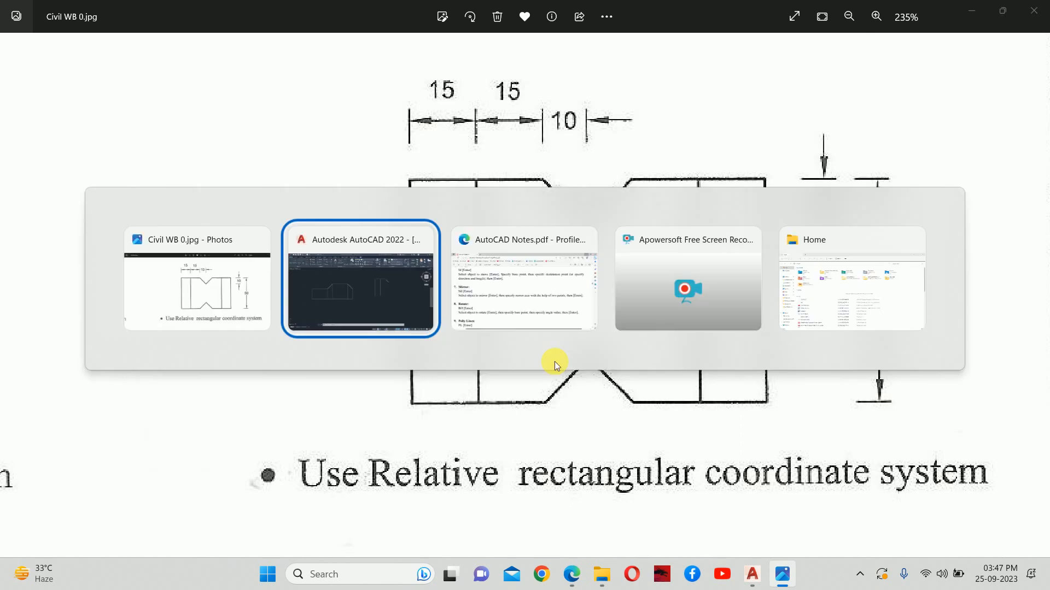
Start the Mirror command and read its instructions in AutoCAD Notes.pdf before returning to the drawing.
type("MI")
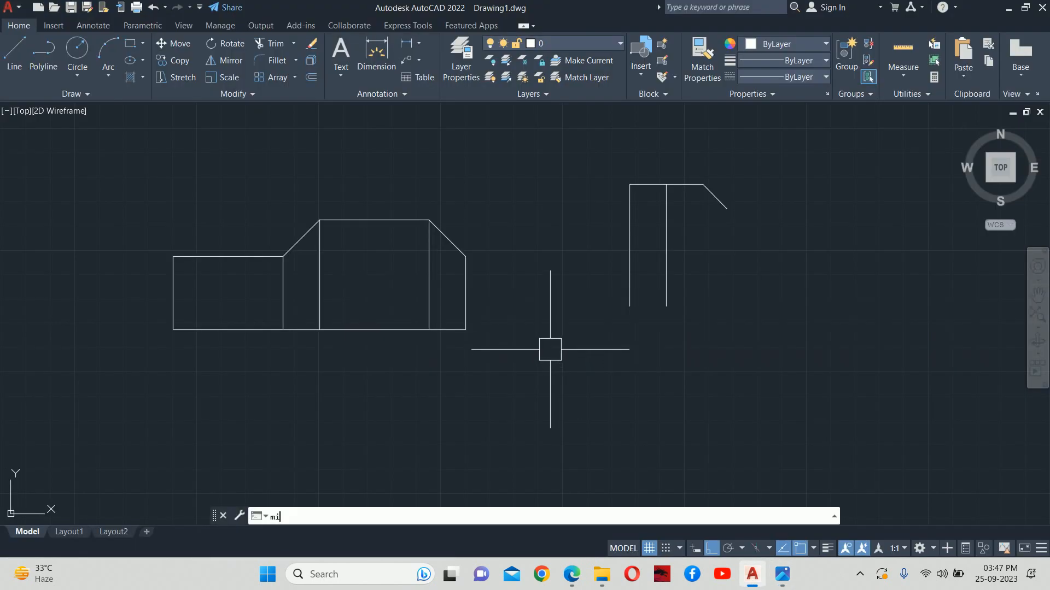
key("Return")
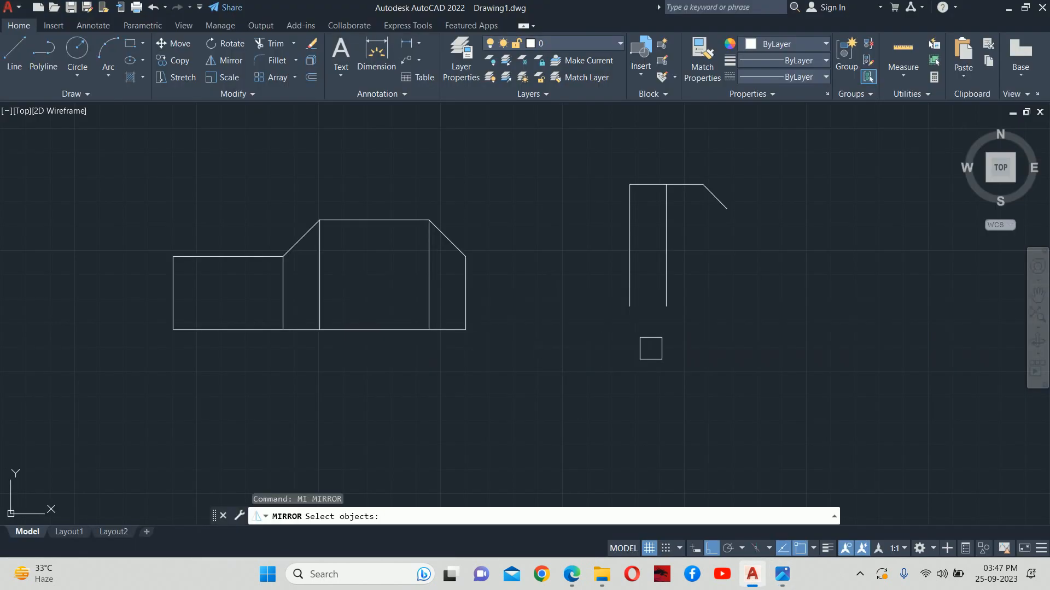
left_click(560, 577)
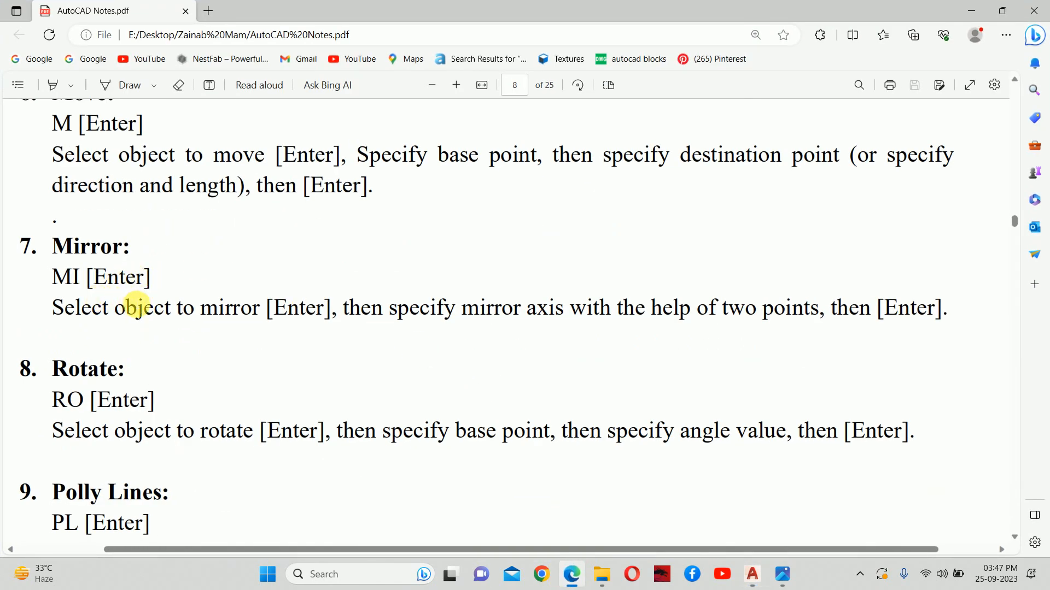
key("alt+Tab")
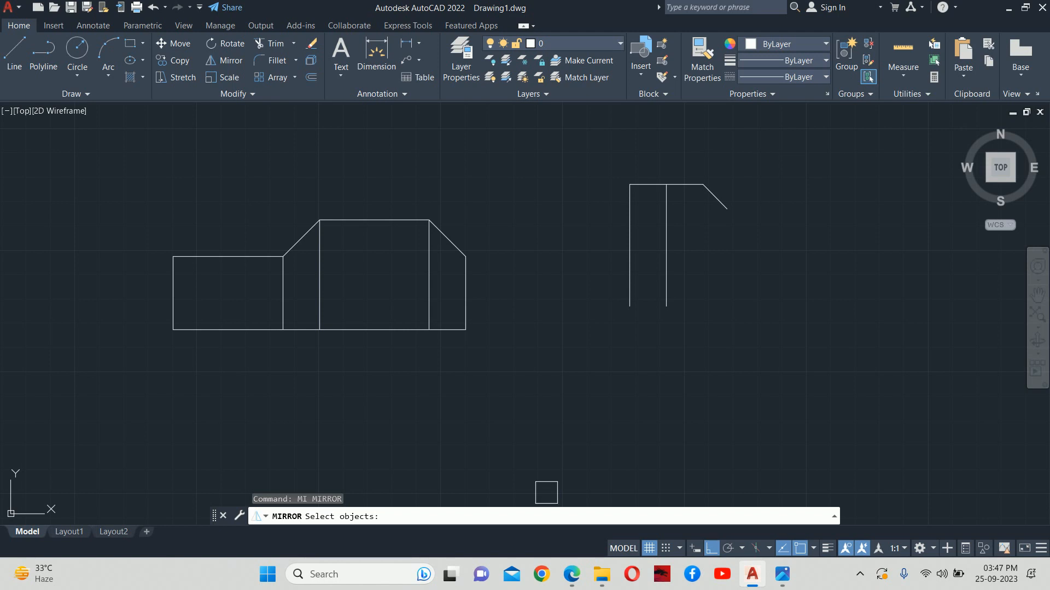
Try to mirror the top line and the diagonal about an axis starting at the left vertical's lower end.
scroll(714, 202, "up", 4)
left_click(709, 178)
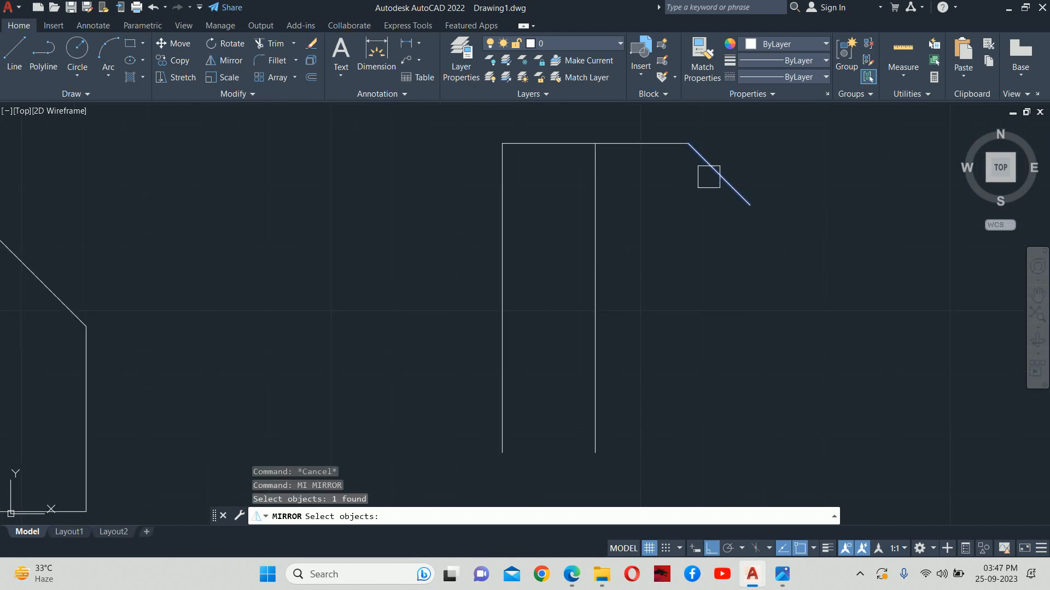
scroll(678, 205, "down", 2)
middle_click_drag(677, 205, 691, 248)
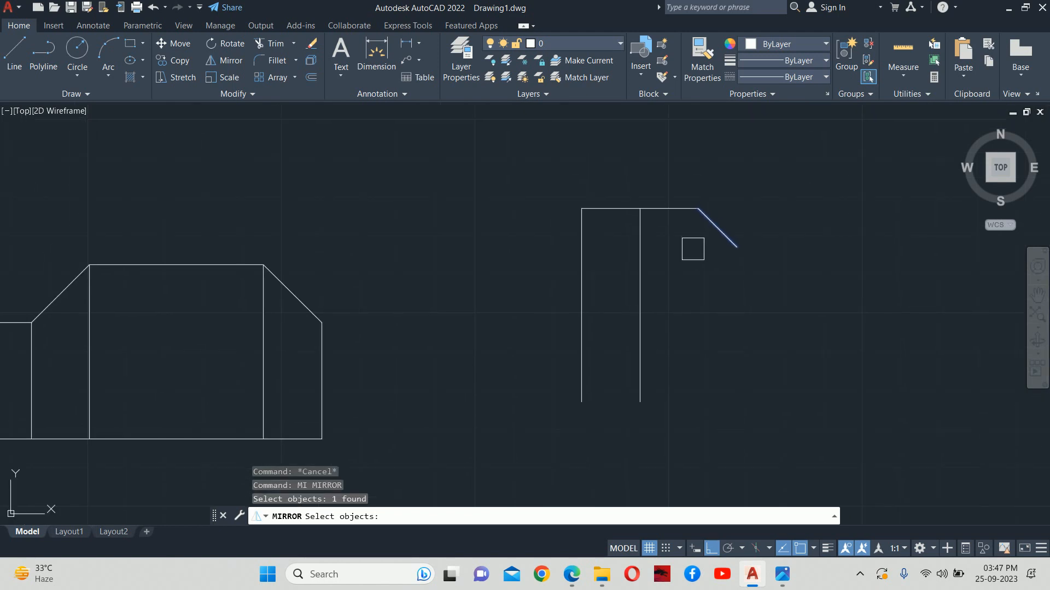
left_click(675, 208)
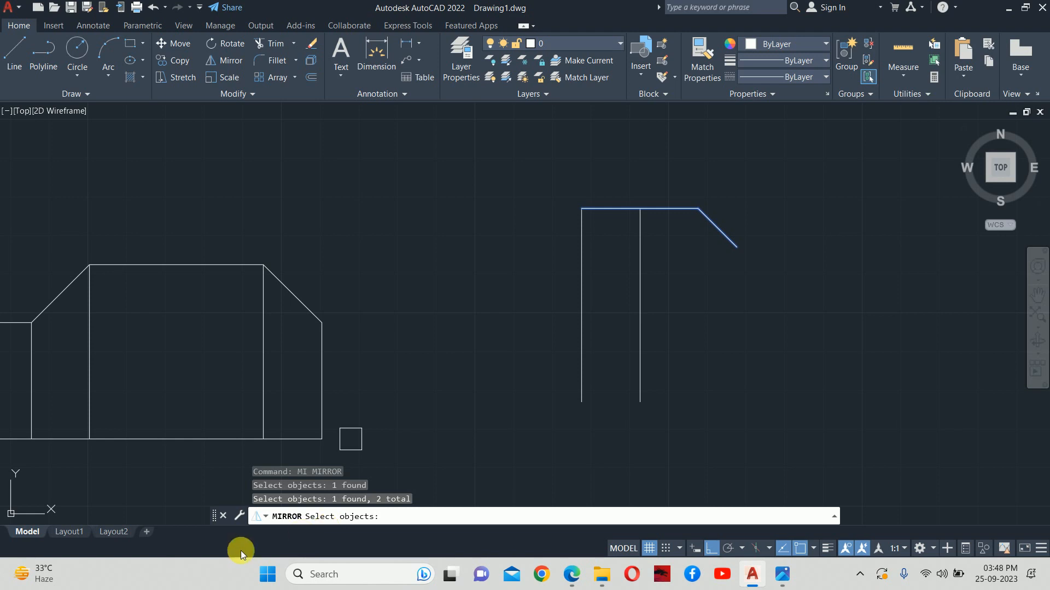
key("Return")
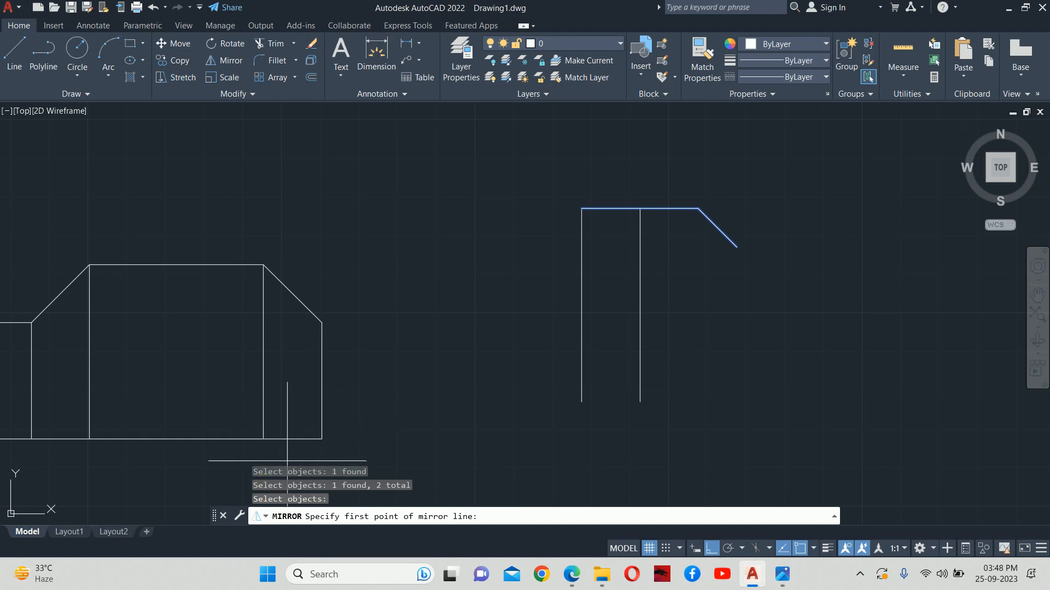
middle_click_drag(691, 389, 678, 349)
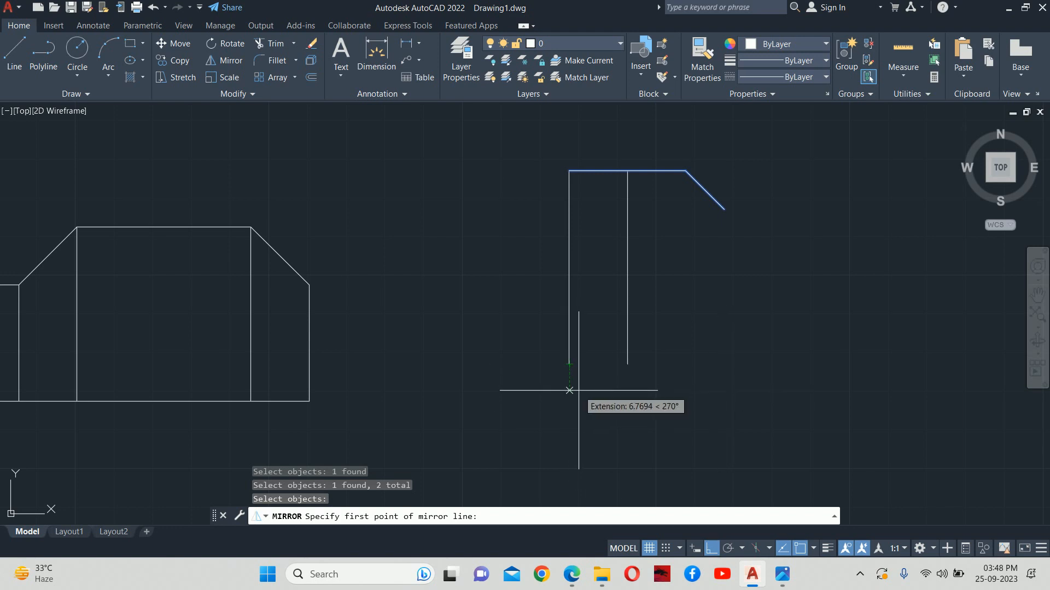
left_click(569, 365)
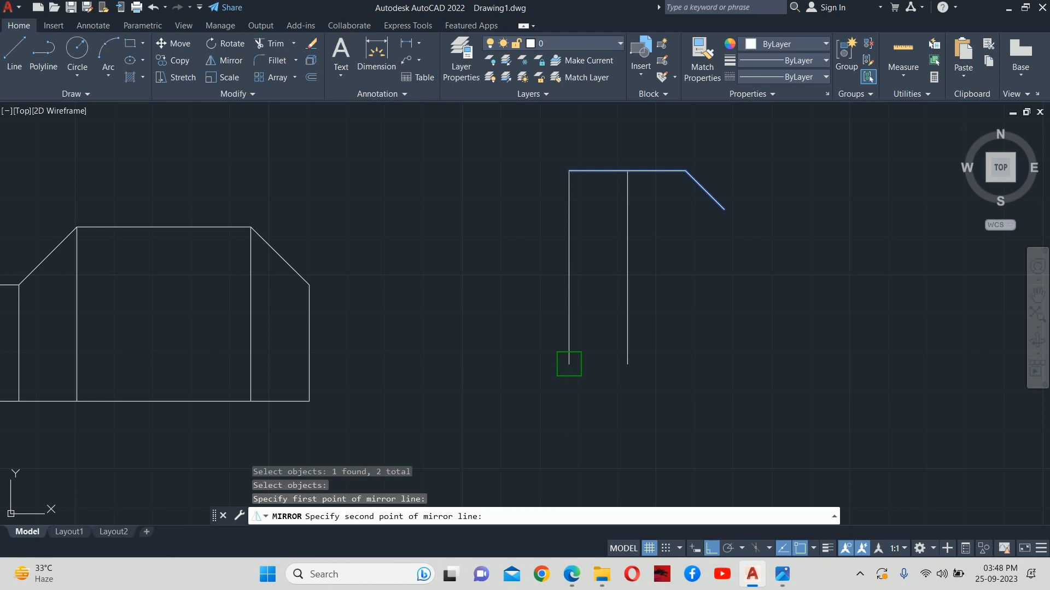
scroll(569, 364, "down", 2)
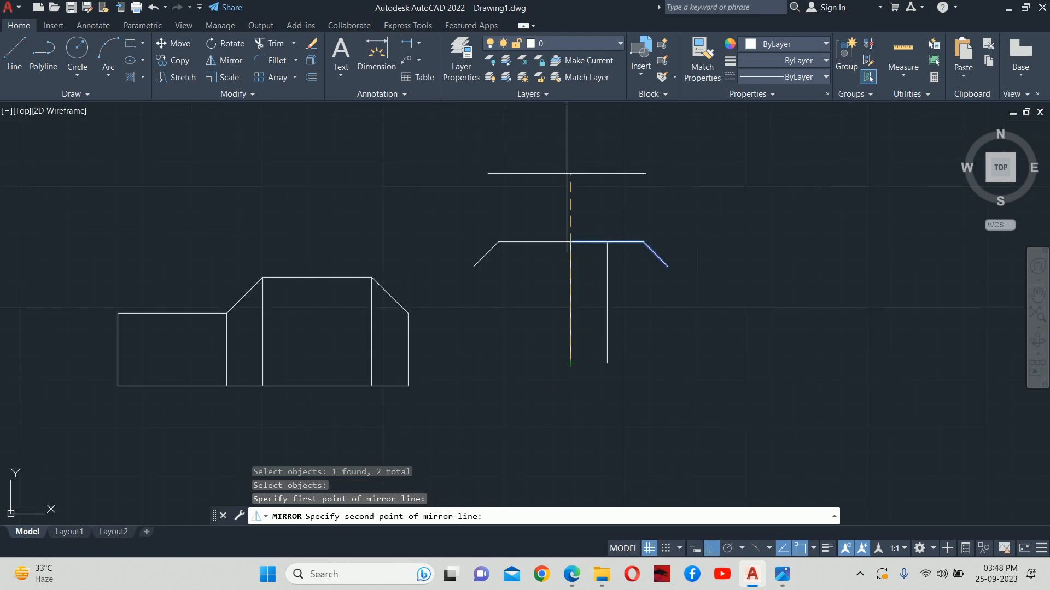
middle_click_drag(667, 203, 679, 306)
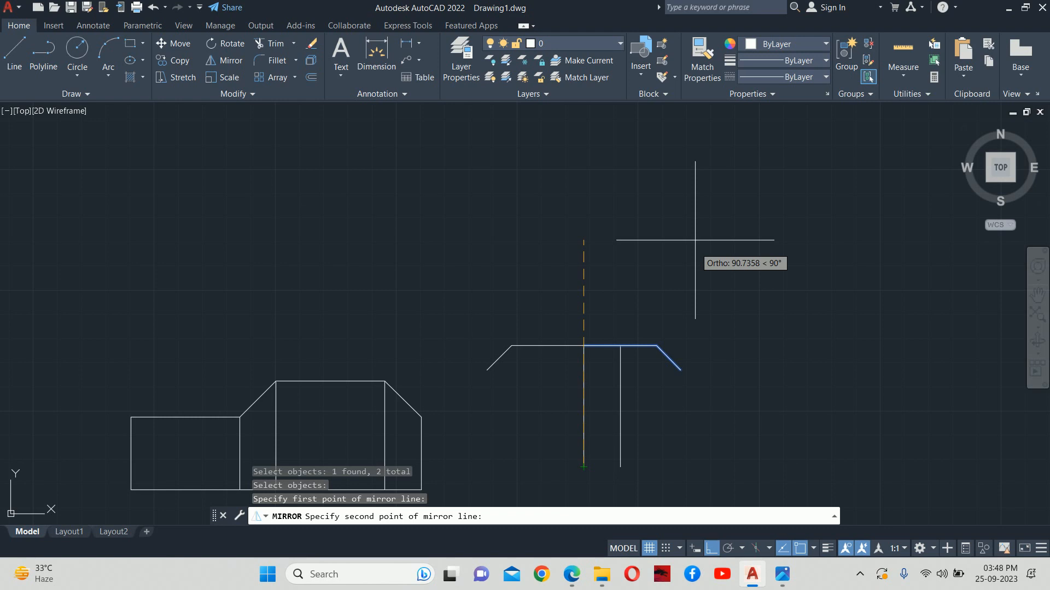
key("F8")
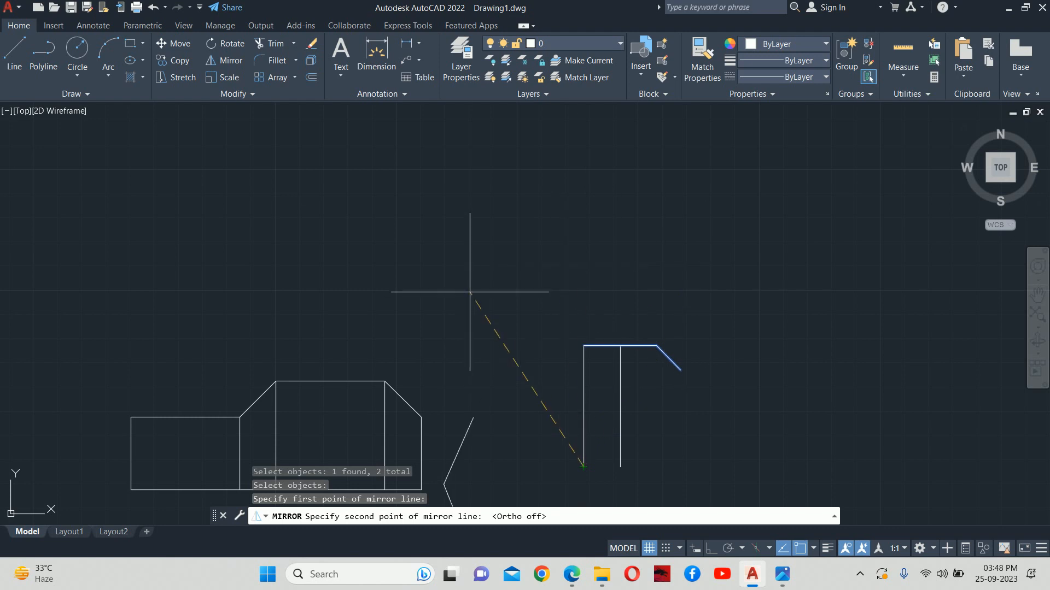
key("F8")
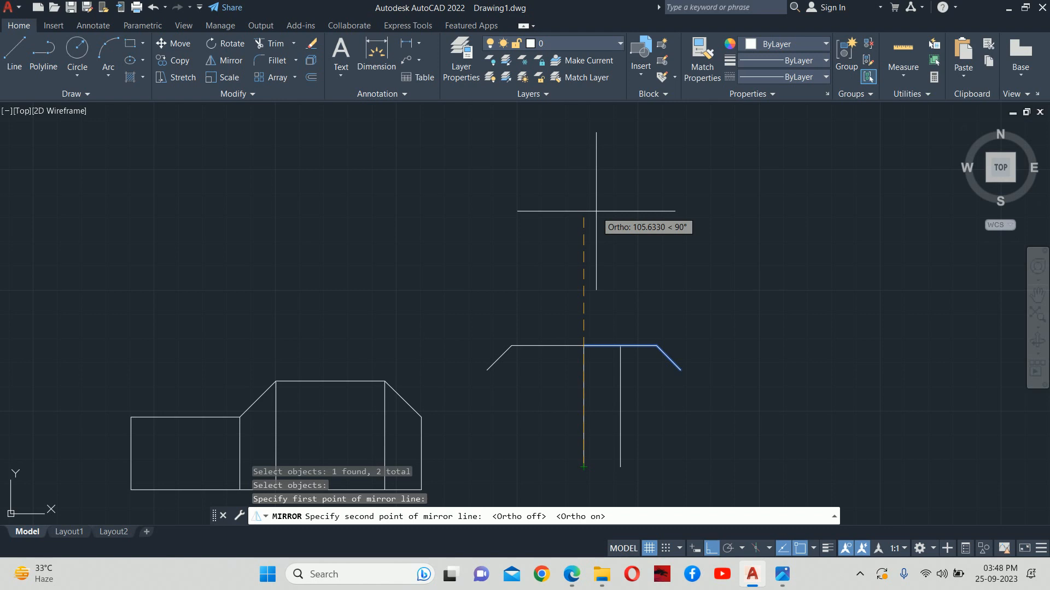
scroll(696, 300, "down", 2)
middle_click_drag(691, 293, 649, 159)
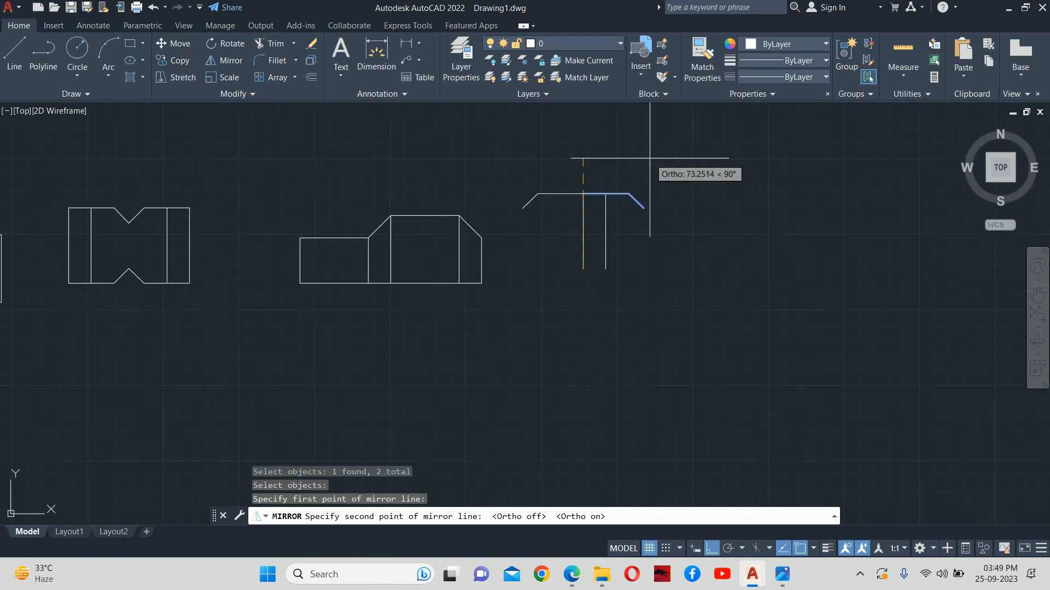
scroll(653, 177, "up", 3)
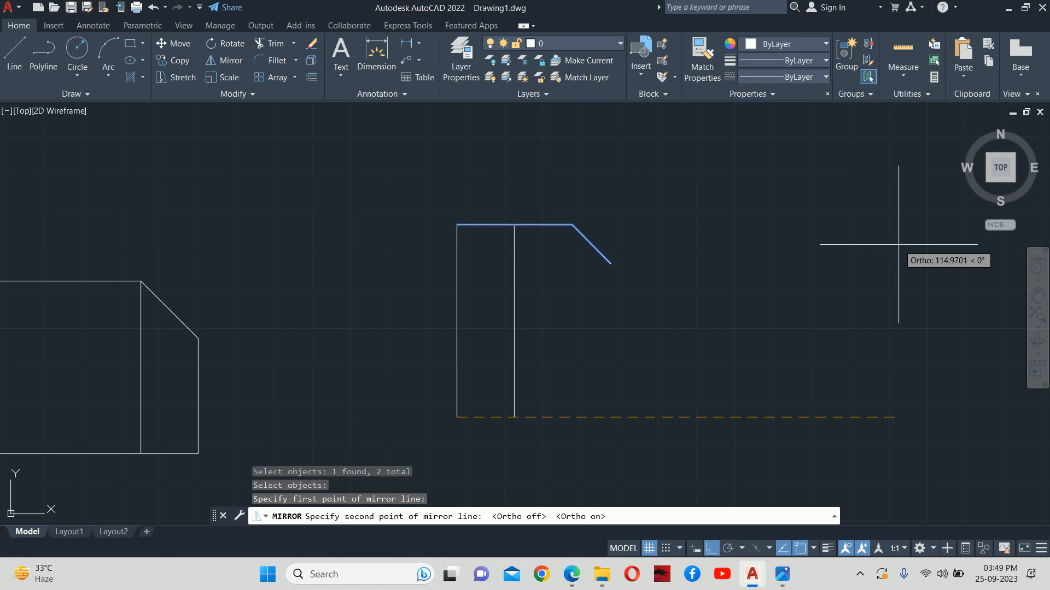
scroll(730, 270, "down", 4)
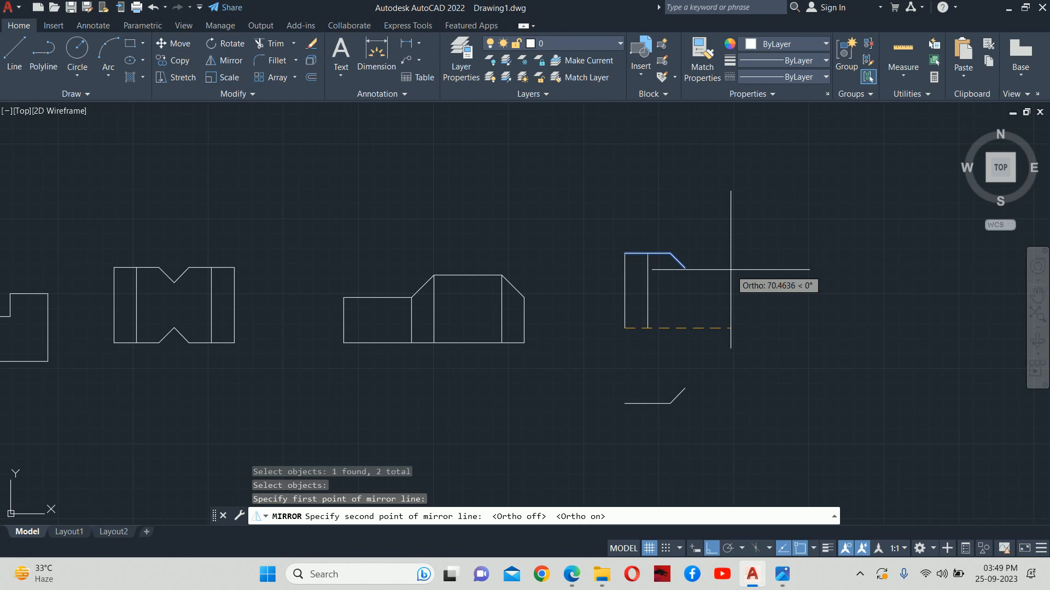
scroll(723, 317, "up", 2)
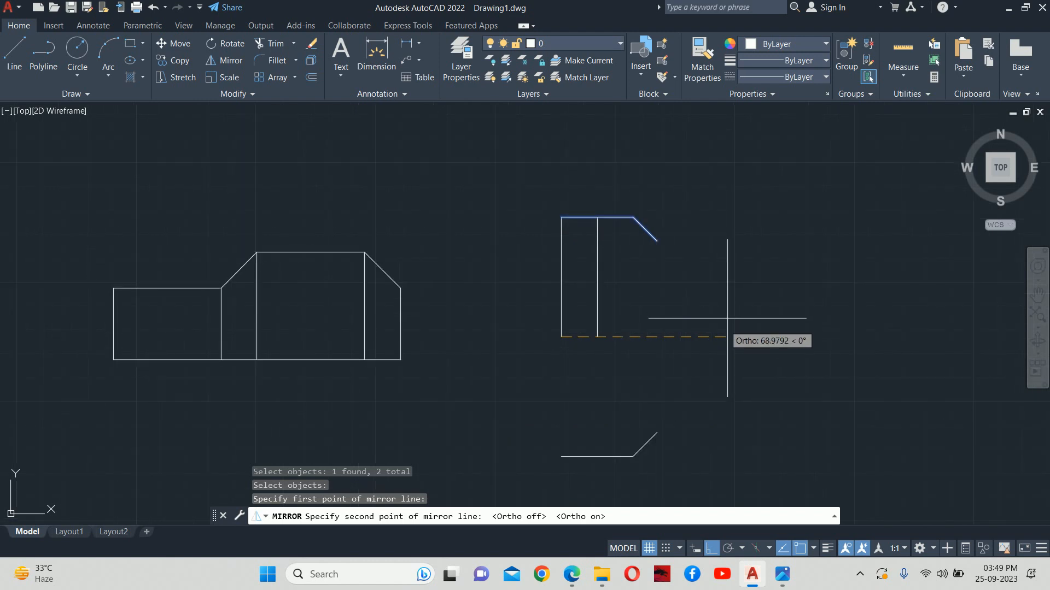
middle_click_drag(715, 356, 717, 288)
scroll(719, 289, "up", 2)
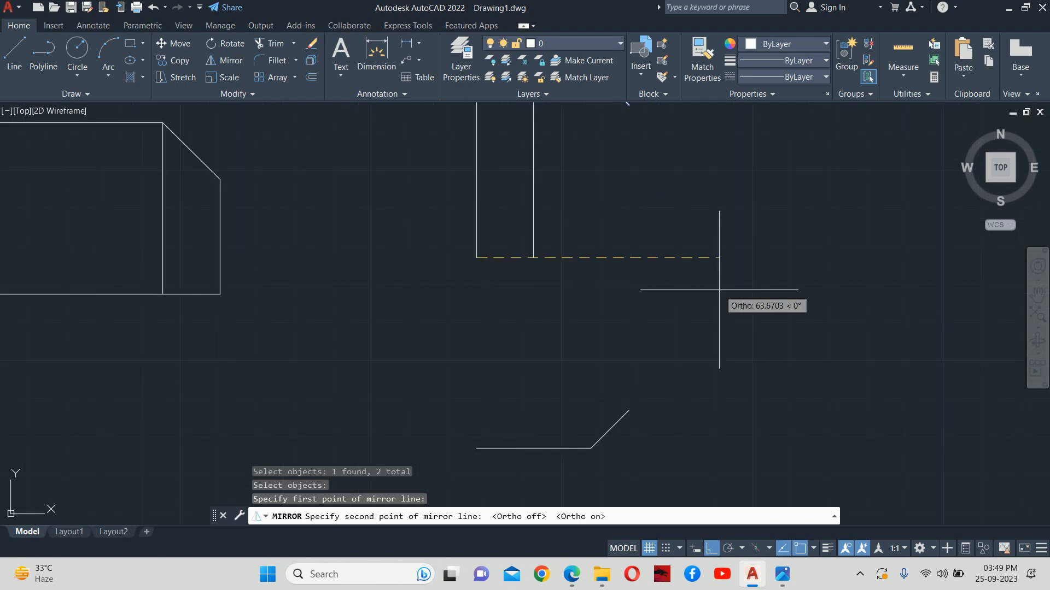
scroll(719, 290, "down", 2)
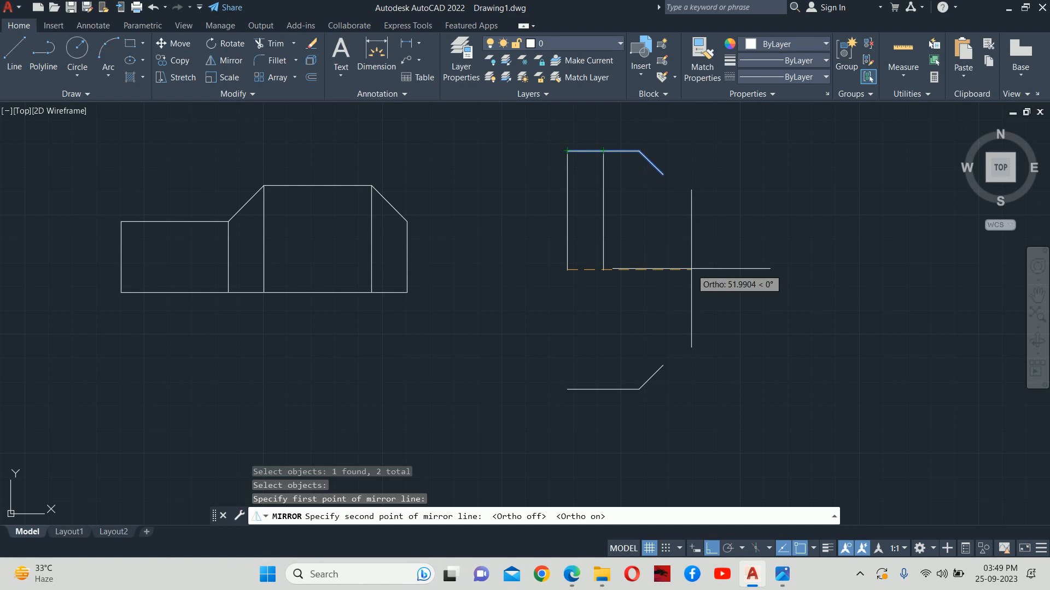
key("Escape")
key("Escape")
key("Escape")
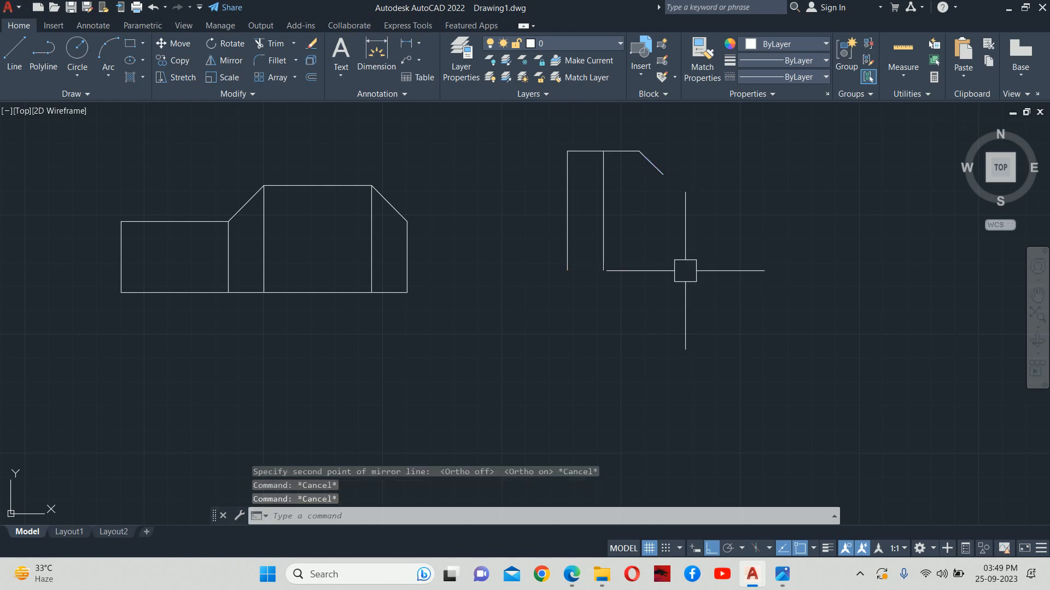
Try to mirror the top line and the diagonal about a horizontal axis through the left vertical's midpoint.
key("Return")
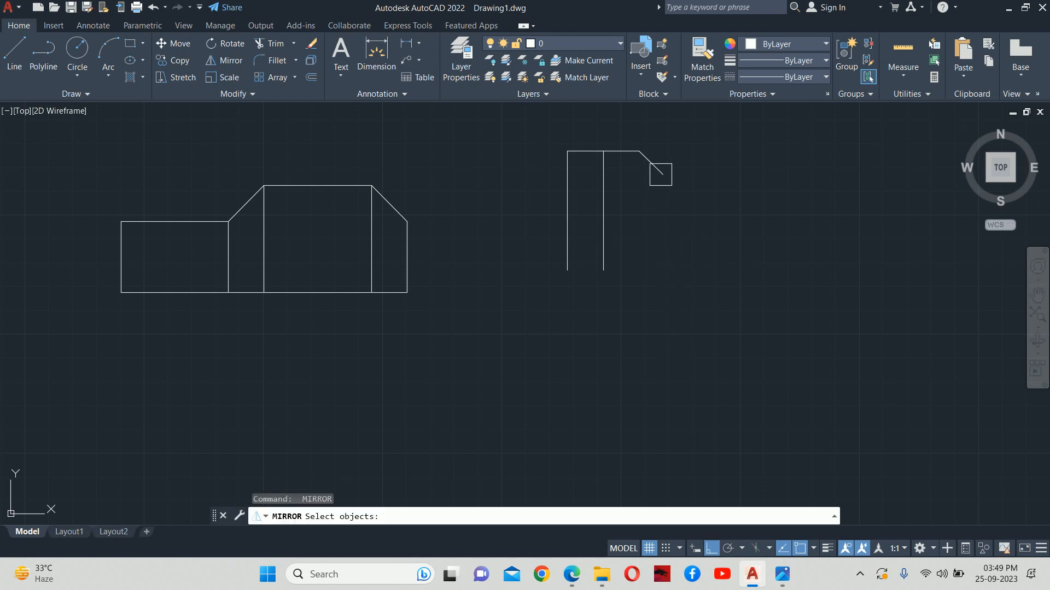
left_click(644, 170)
left_click(622, 154)
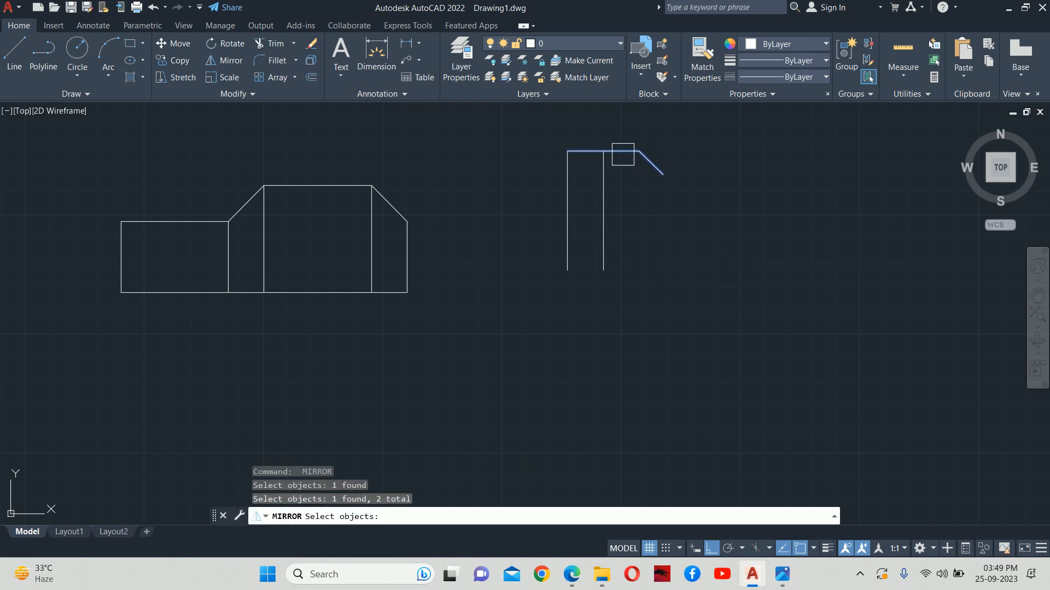
key("Return")
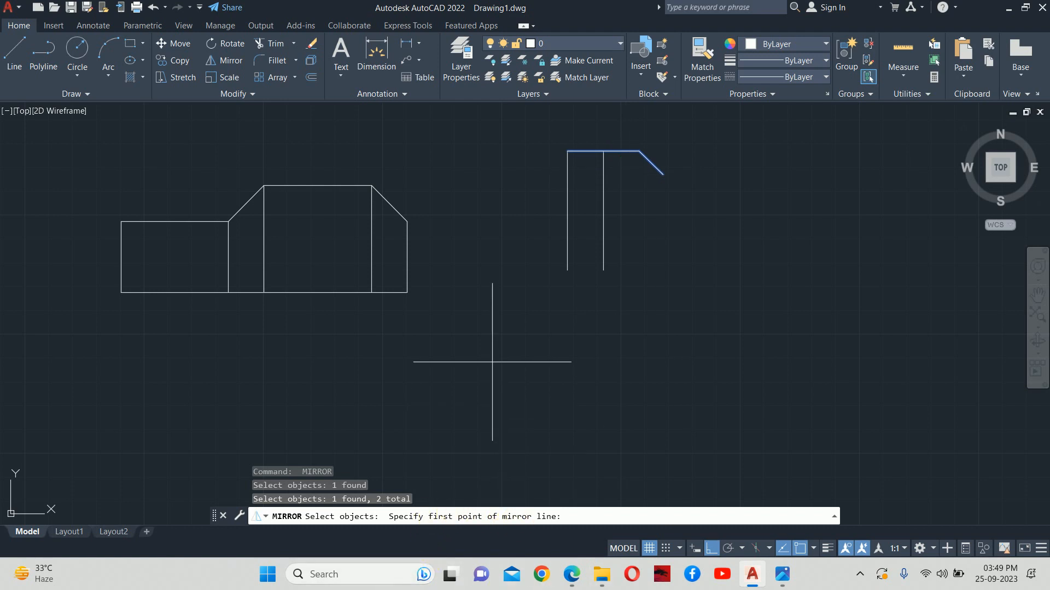
scroll(511, 254, "up", 4)
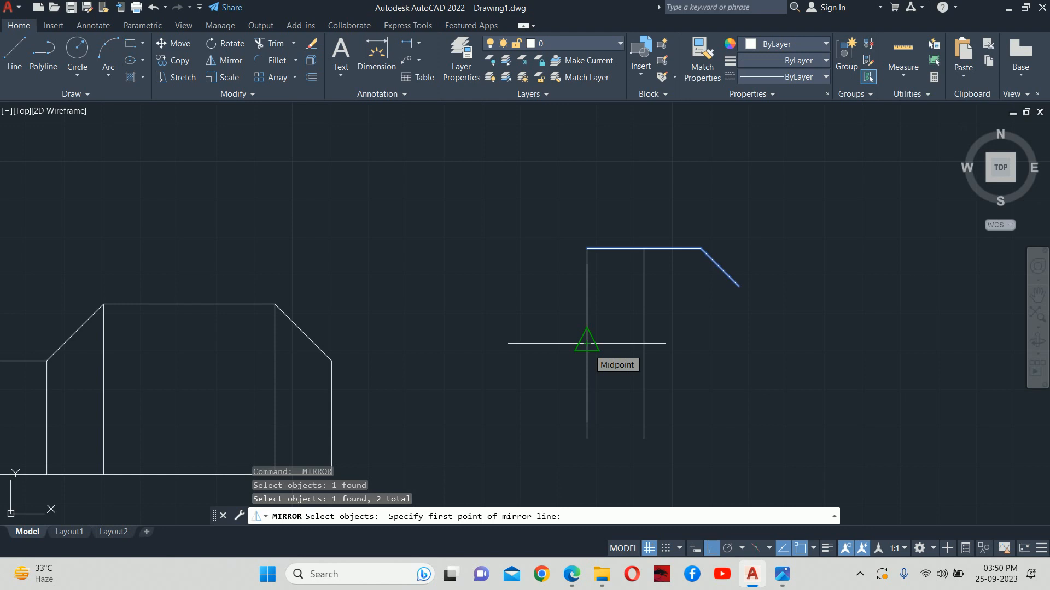
left_click(586, 343)
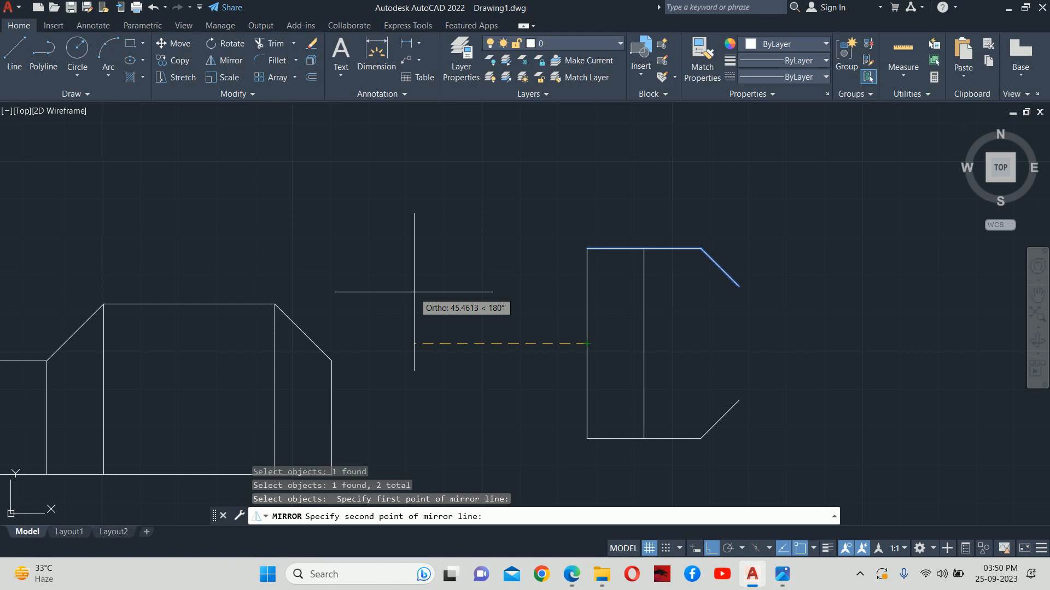
key("F8")
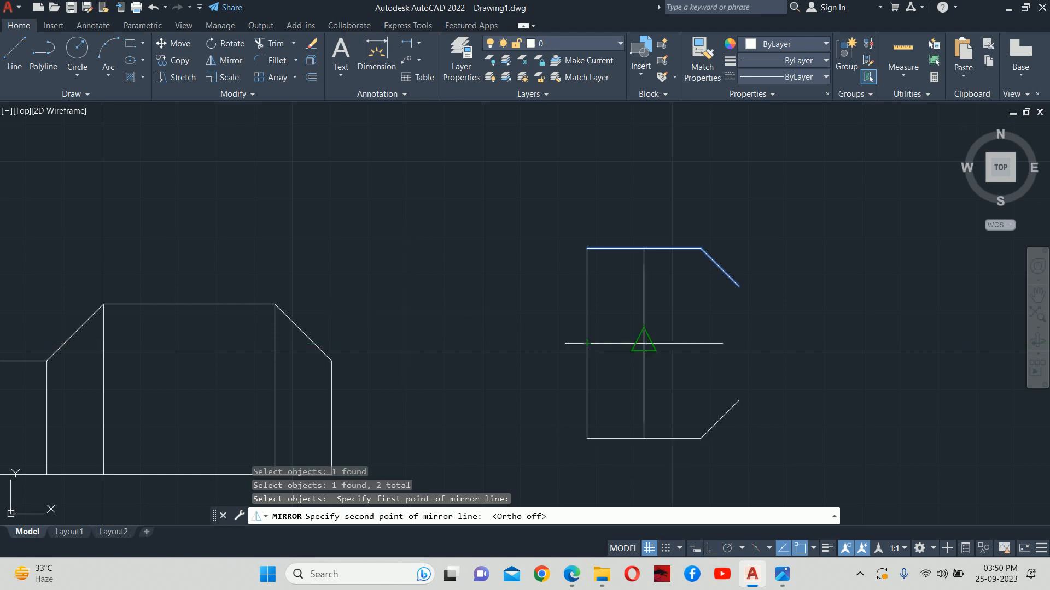
key("F8")
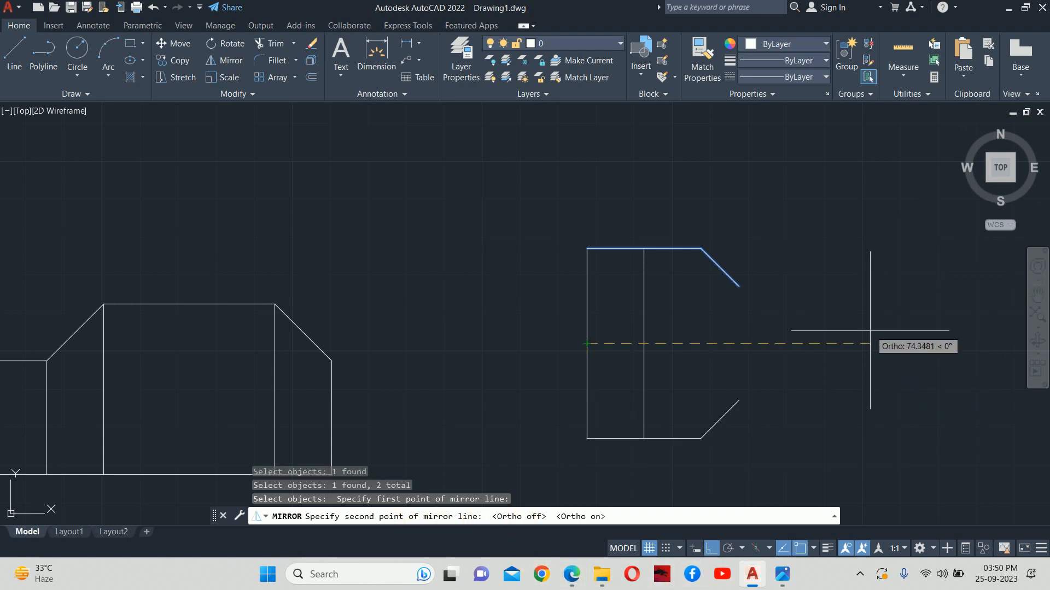
middle_click_drag(863, 329, 802, 269)
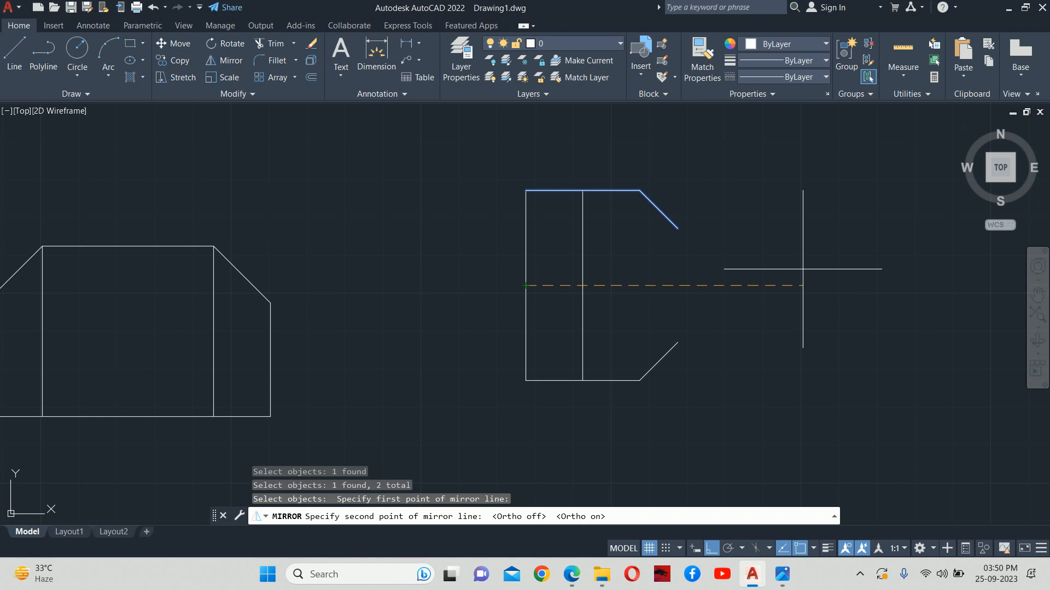
key("Return")
key("Return")
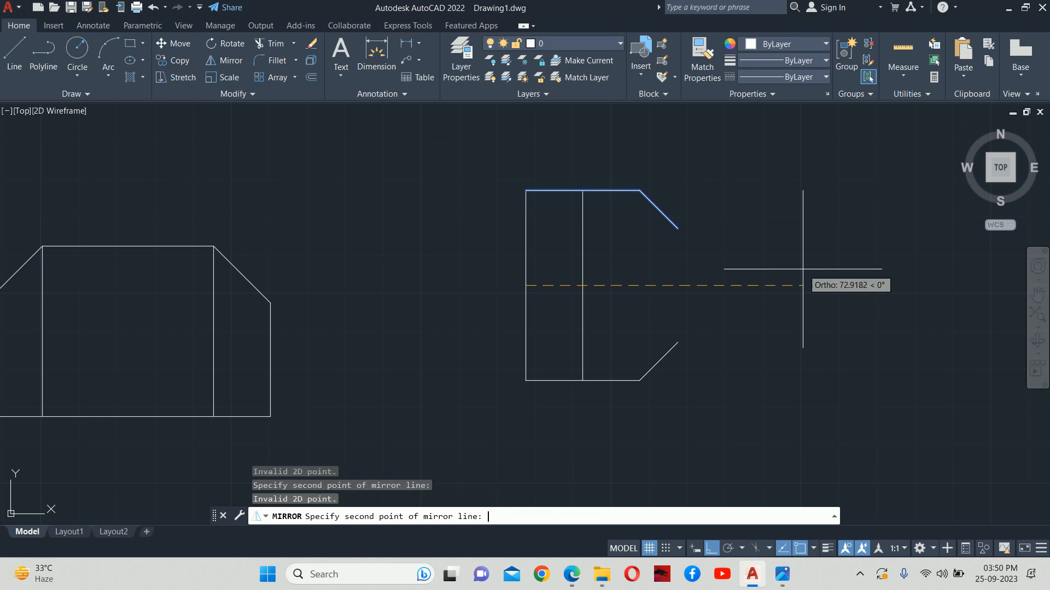
key("Escape")
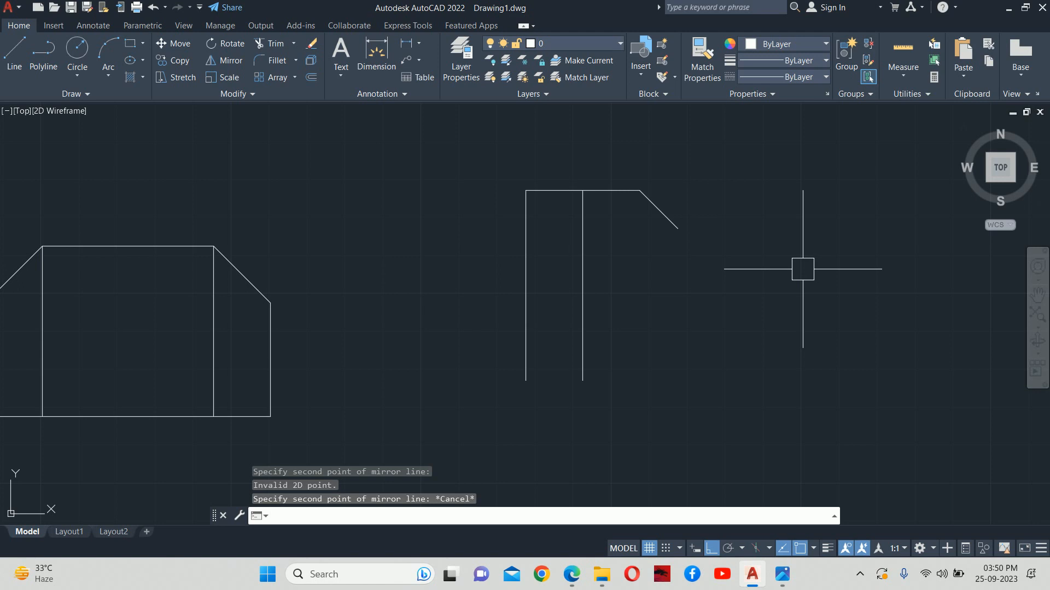
key("Return")
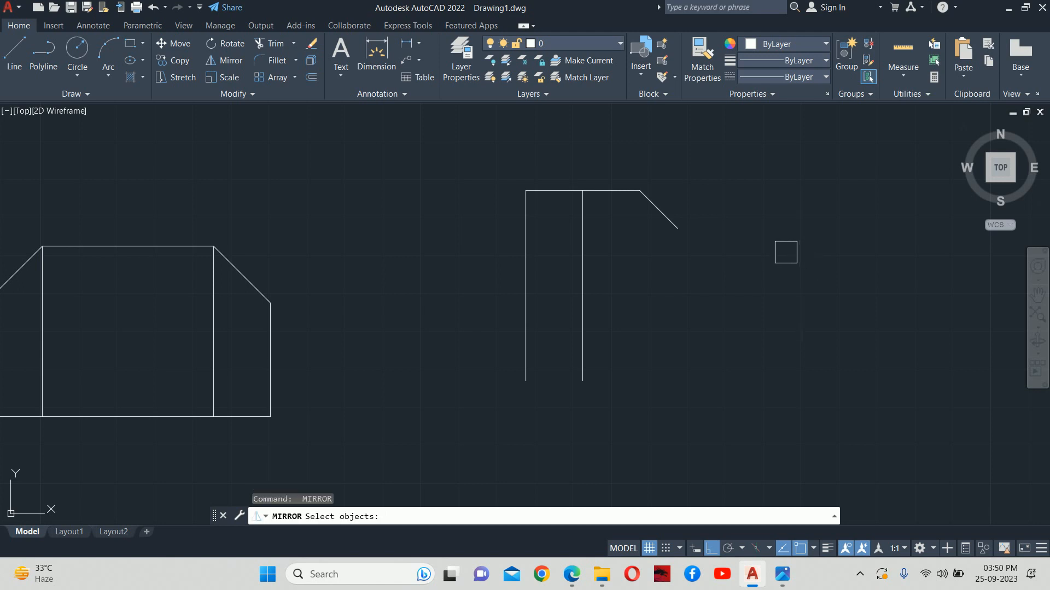
left_click(647, 211)
left_click(620, 194)
key("Return")
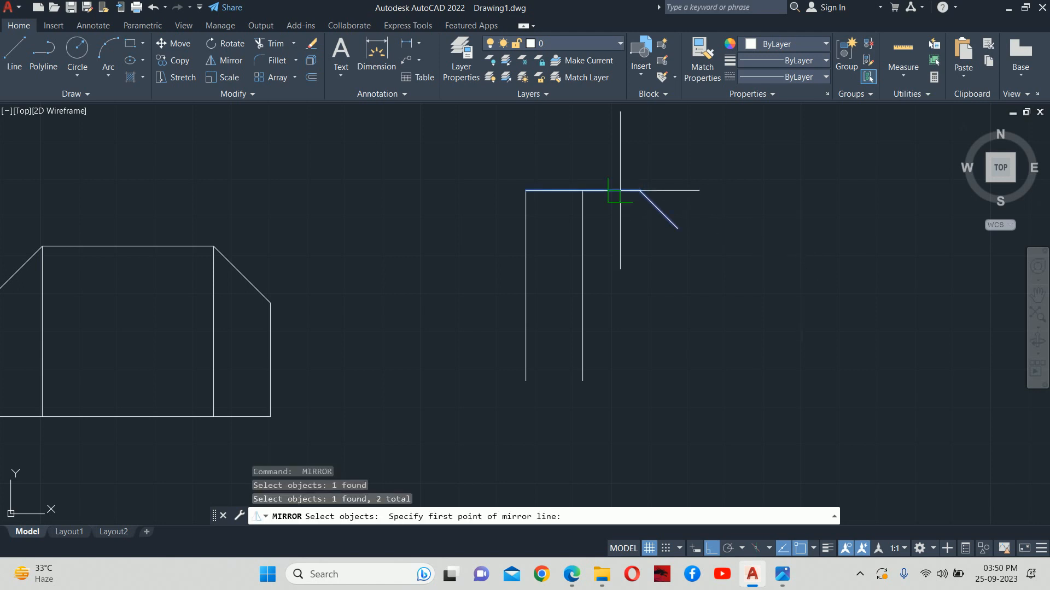
left_click(526, 285)
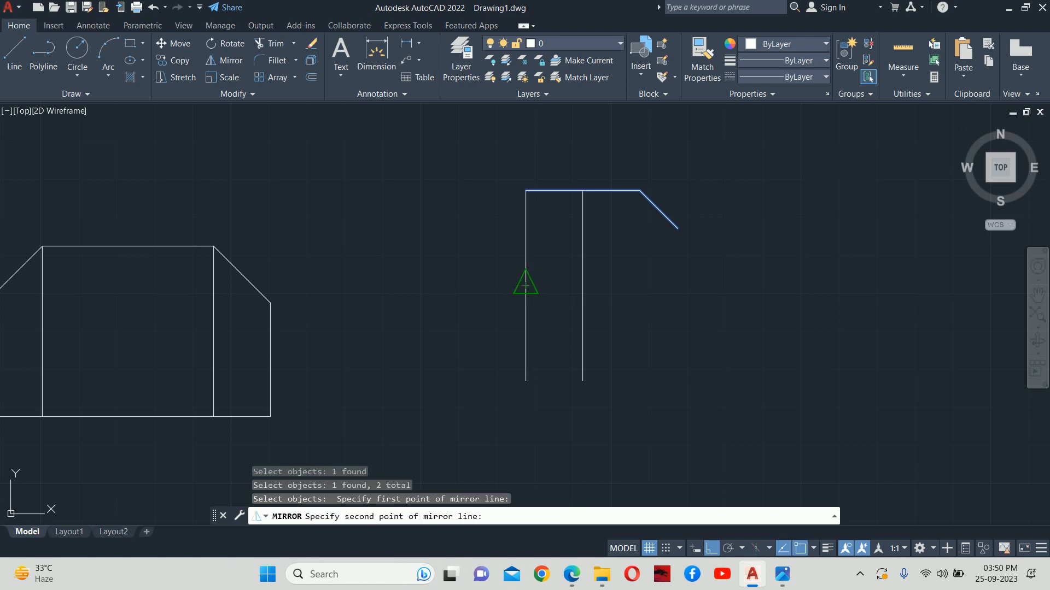
left_click(802, 293)
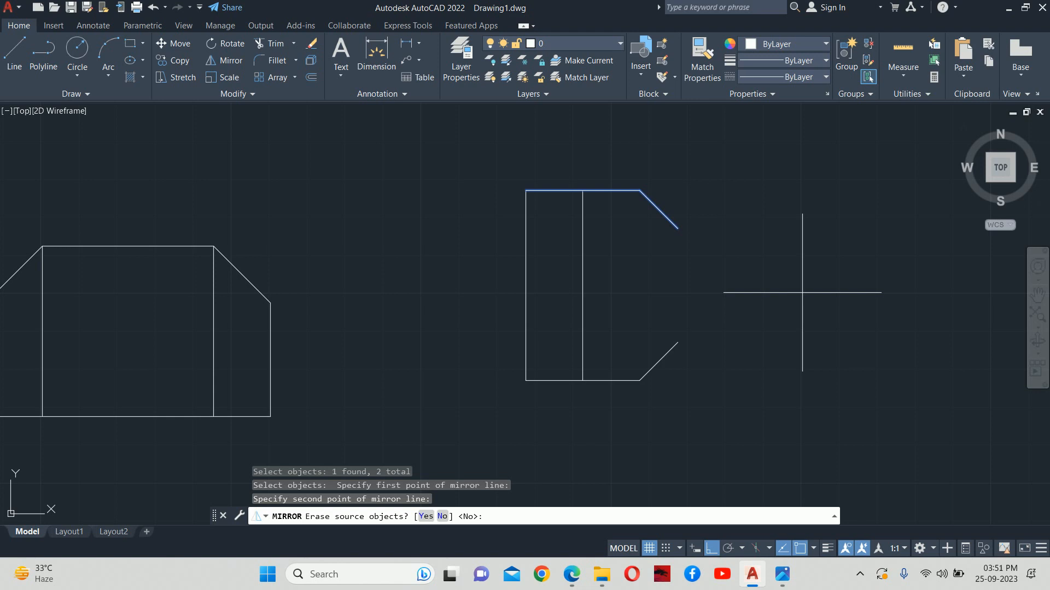
key("Escape")
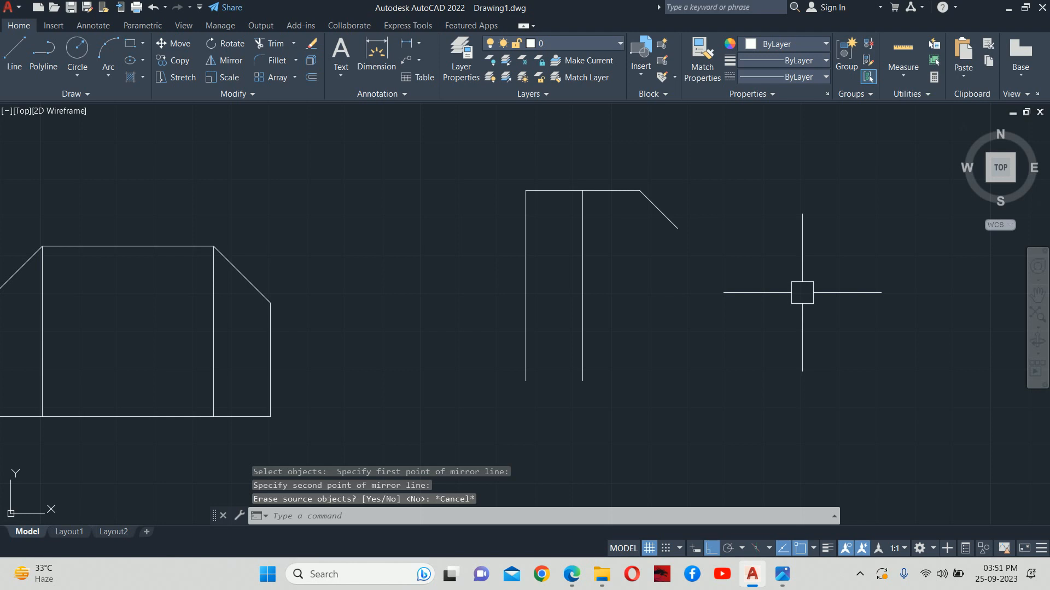
Mirror the top line and the notch diagonal about a horizontal axis through the inner vertical's midpoint, keeping the source objects.
key("Return")
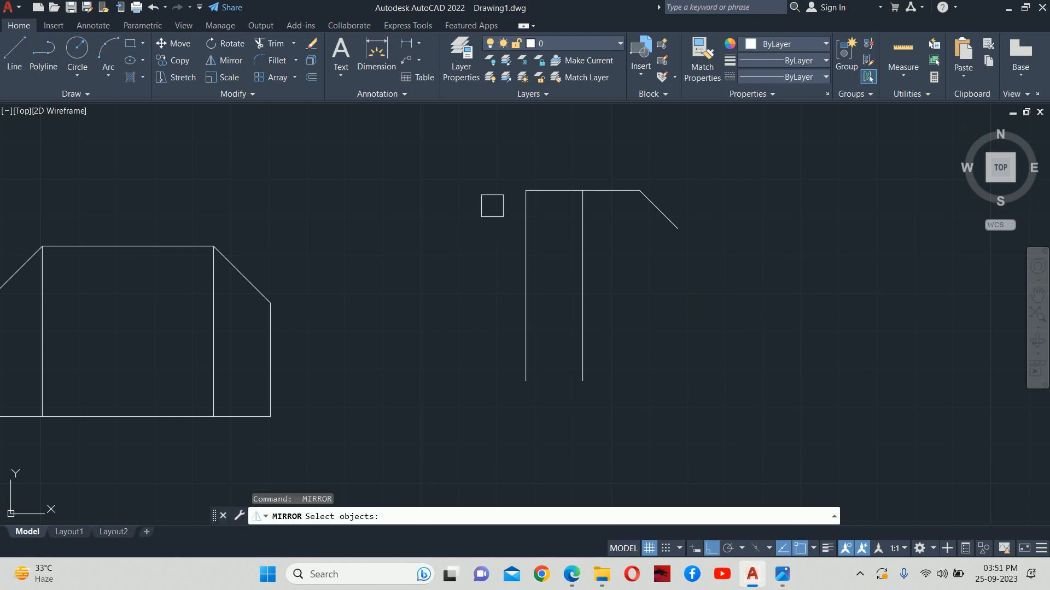
left_click(487, 187)
left_click(822, 283)
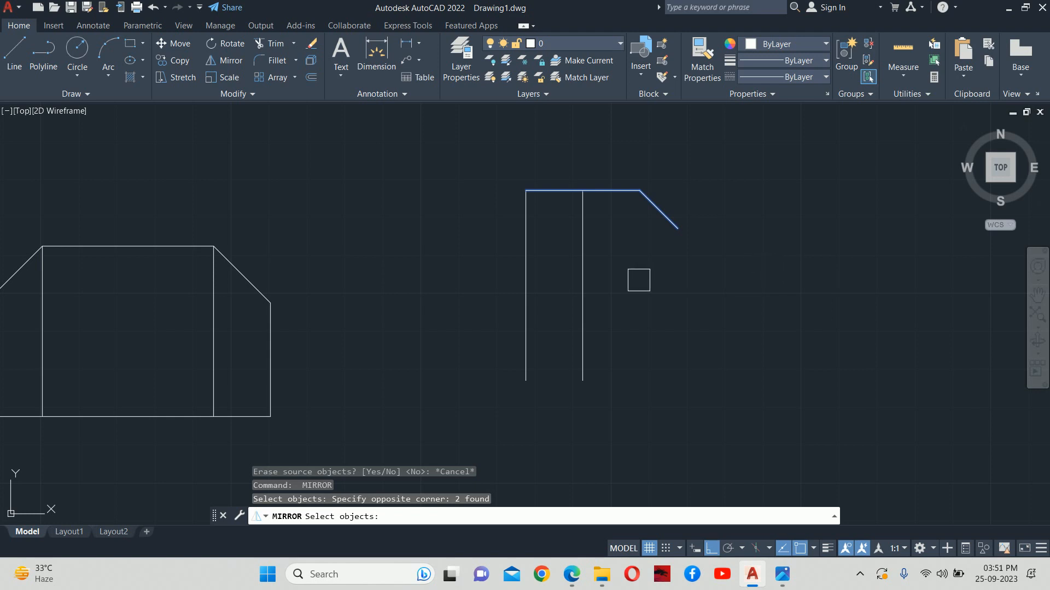
key("Return")
left_click(582, 286)
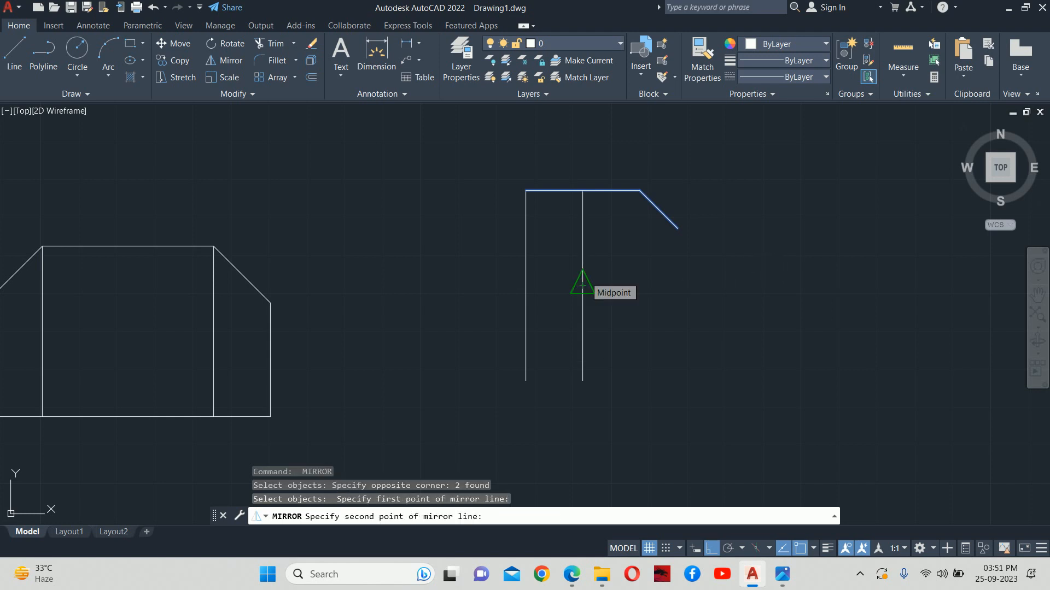
left_click(765, 282)
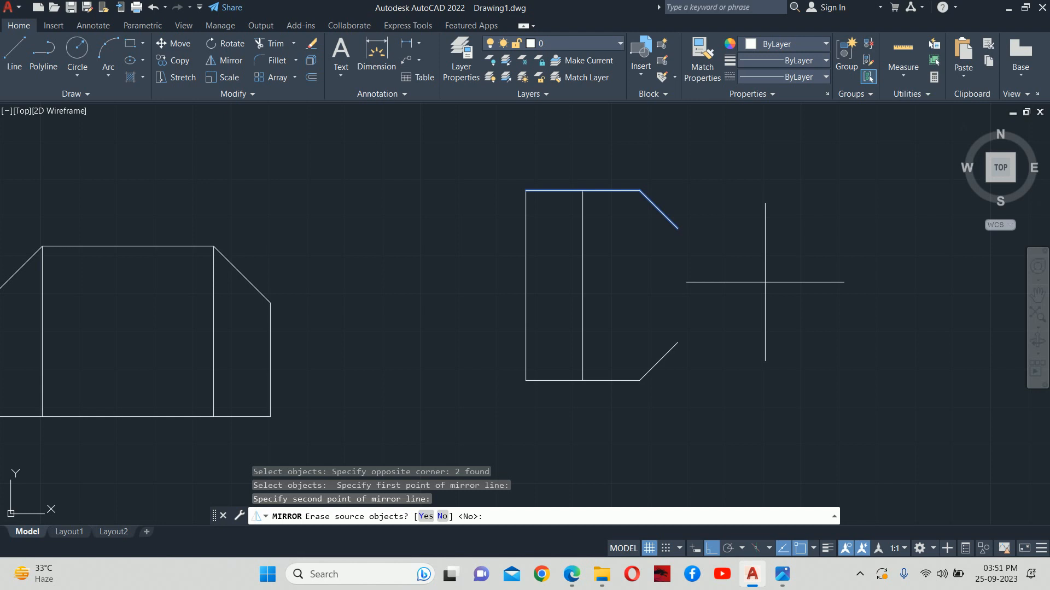
key("Return")
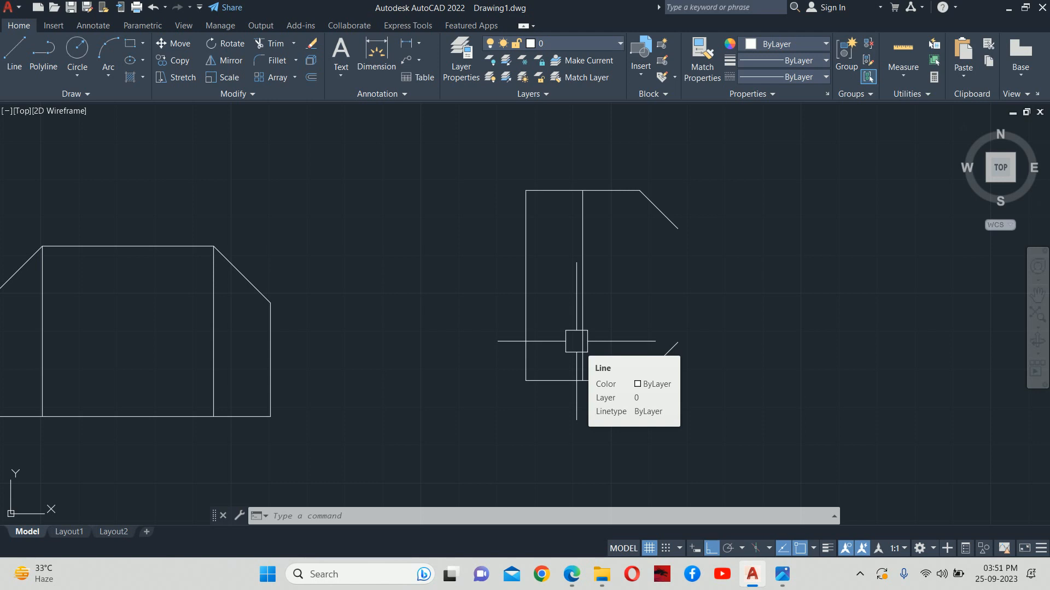
Mirror all six lines of the half shape about a vertical axis through the upper diagonal's free end, keeping the source objects.
type("l")
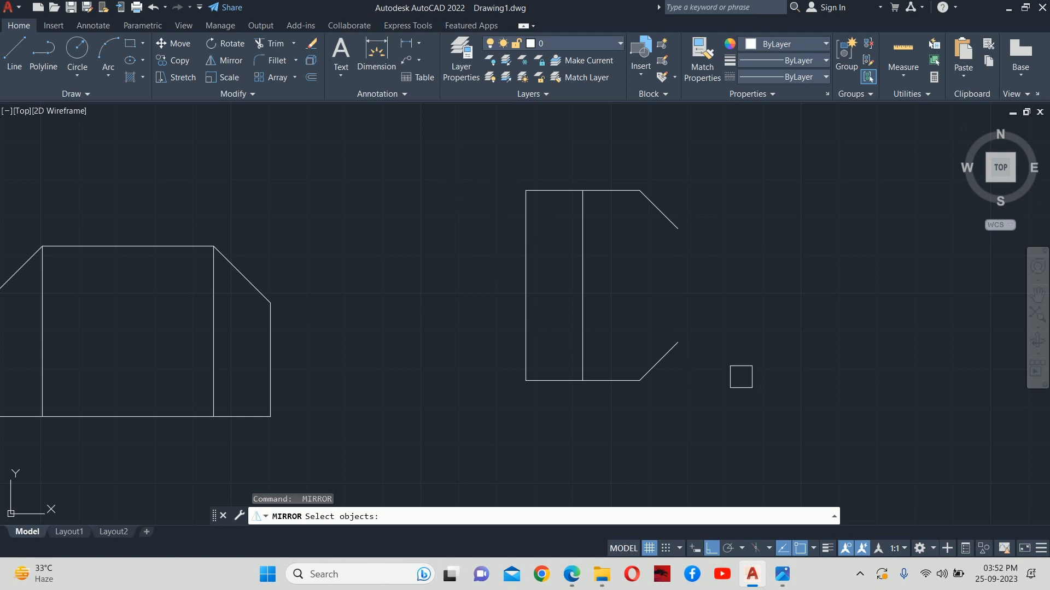
left_click(654, 363)
left_click(604, 381)
left_click(582, 328)
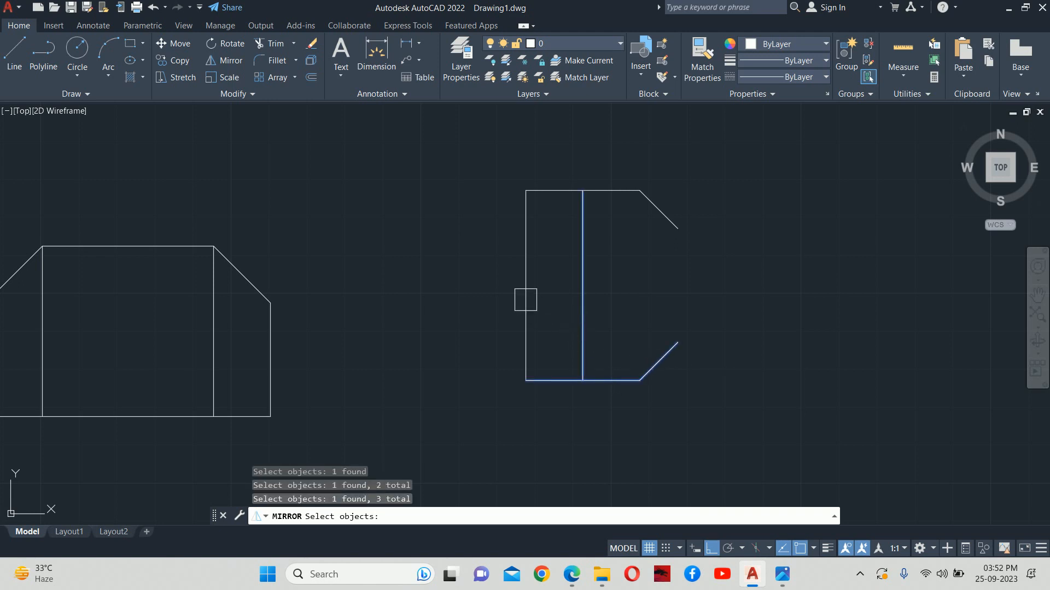
left_click(526, 289)
left_click(611, 191)
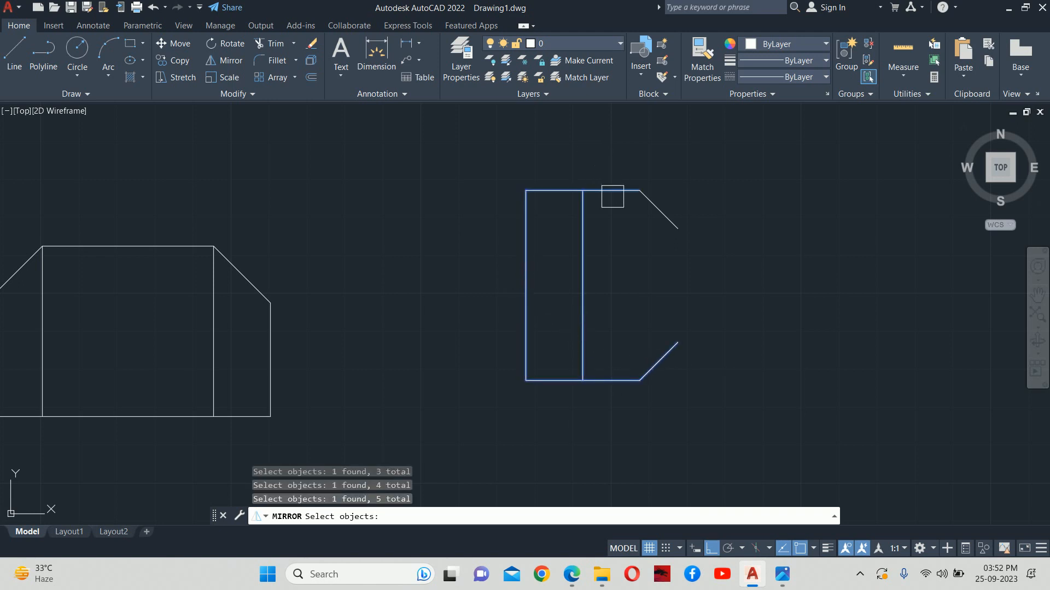
left_click(680, 241)
left_click(663, 215)
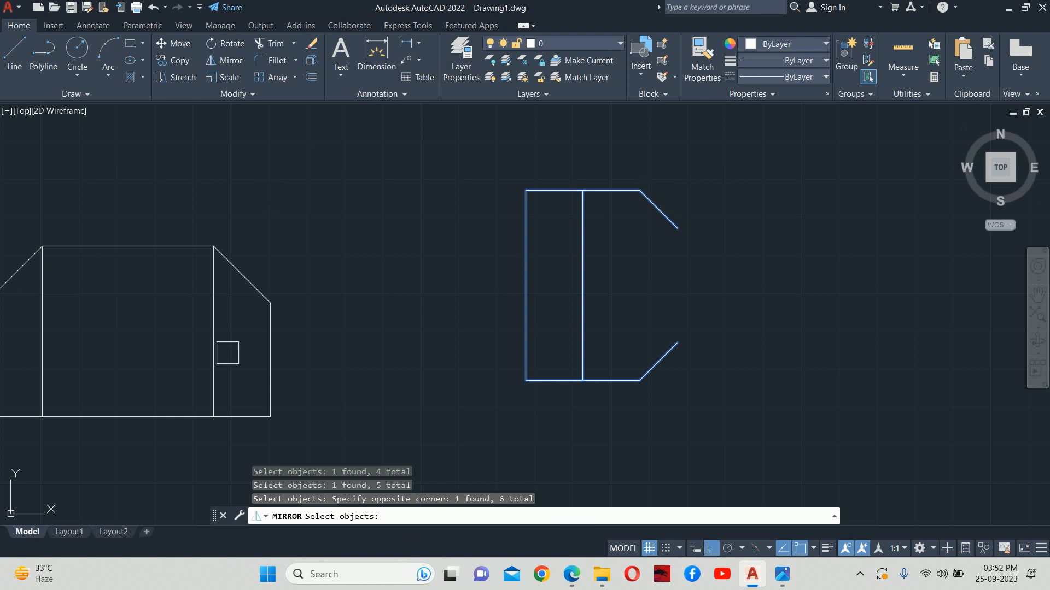
key("Return")
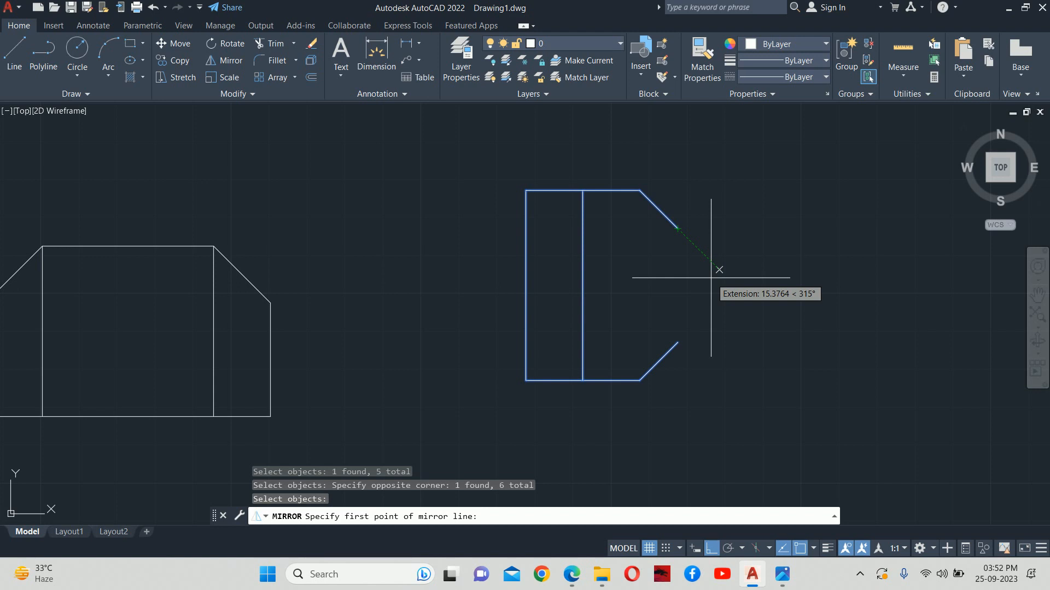
left_click(677, 228)
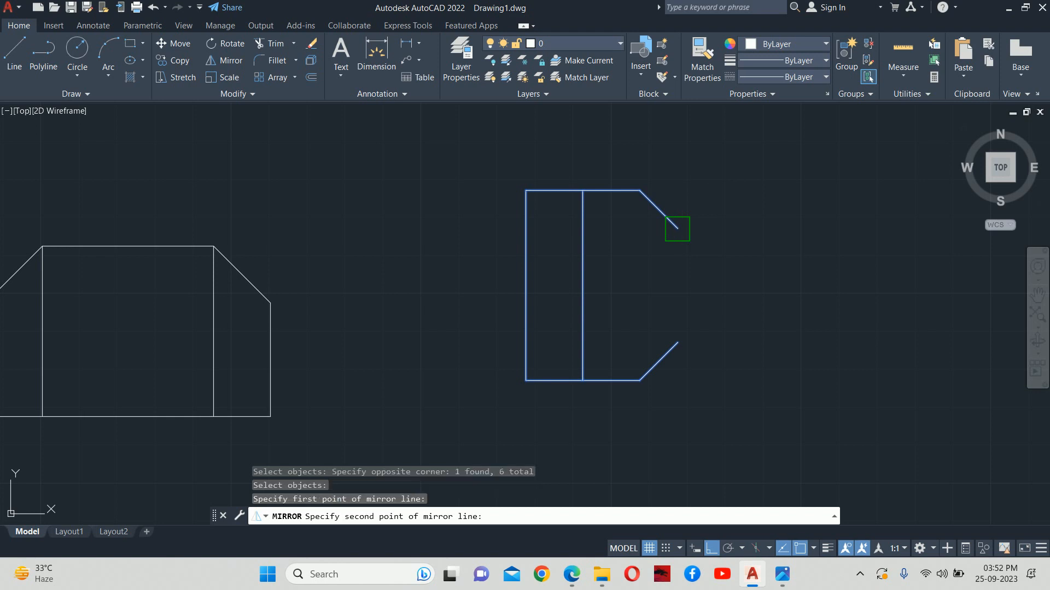
middle_click_drag(871, 227, 816, 312)
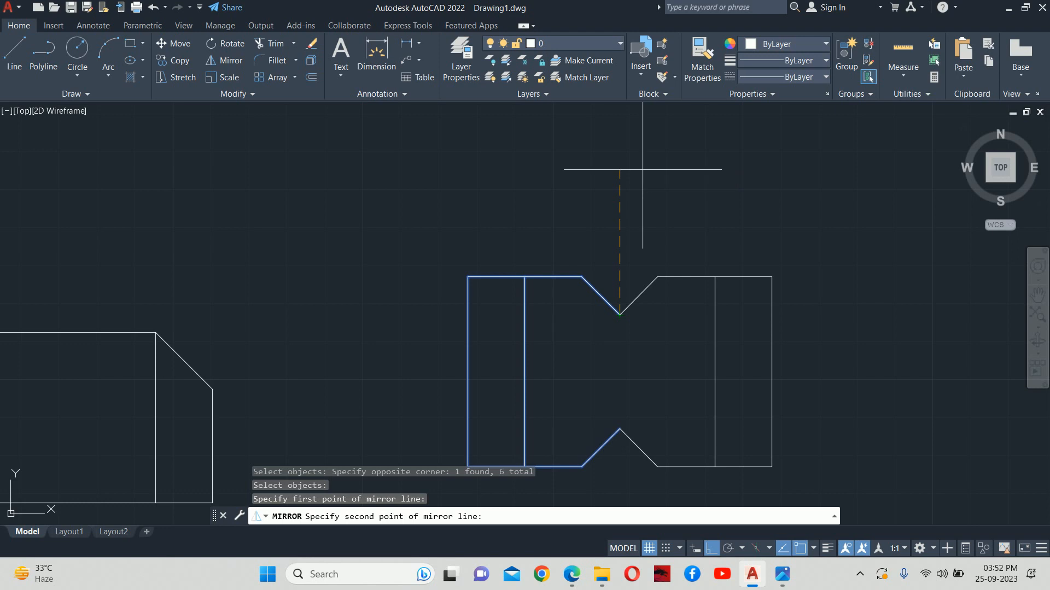
left_click(648, 193)
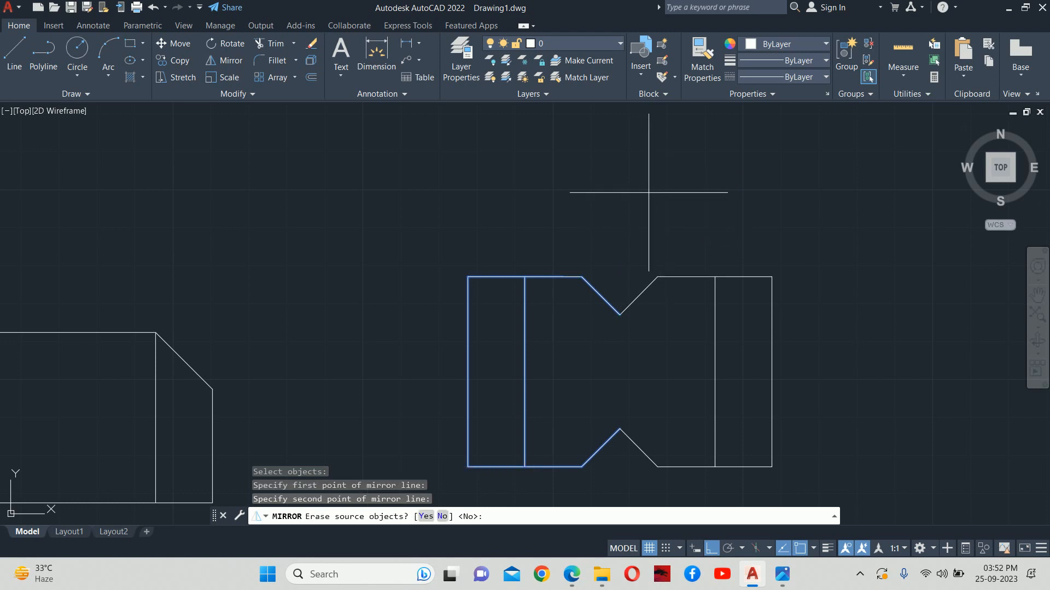
key("Return")
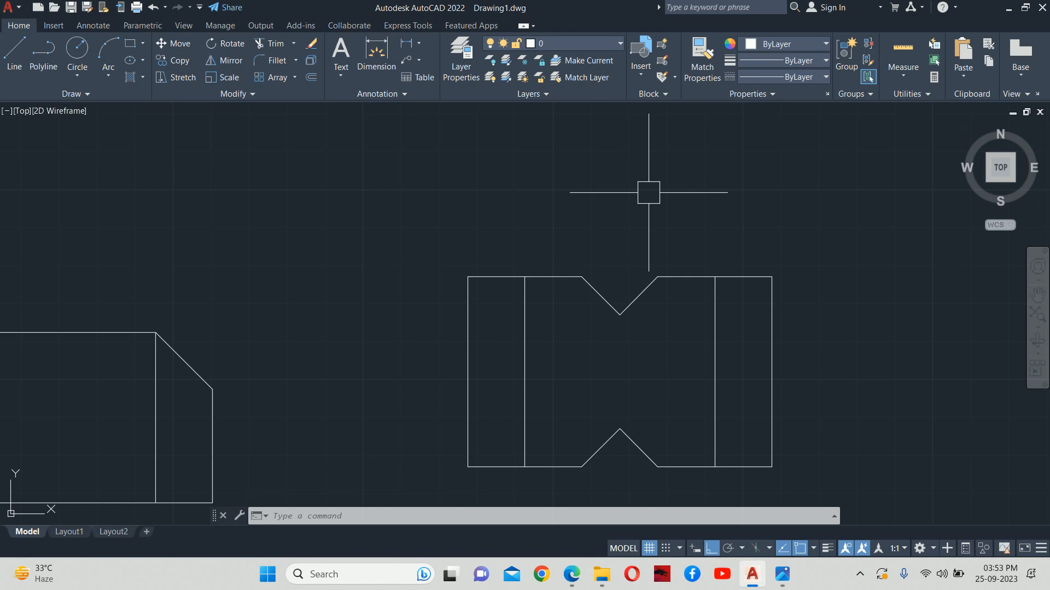
Switch to the Civil WB 0.jpg image and examine the exercise with concentric circles and four small circles around them.
key("alt+Tab")
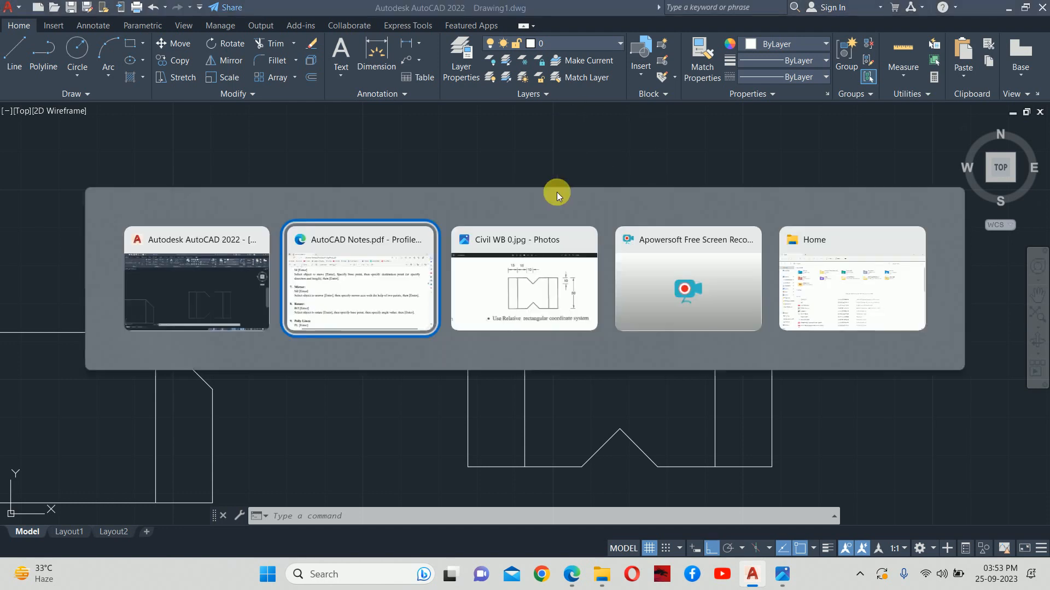
key("alt+Tab")
key("alt+Tab")
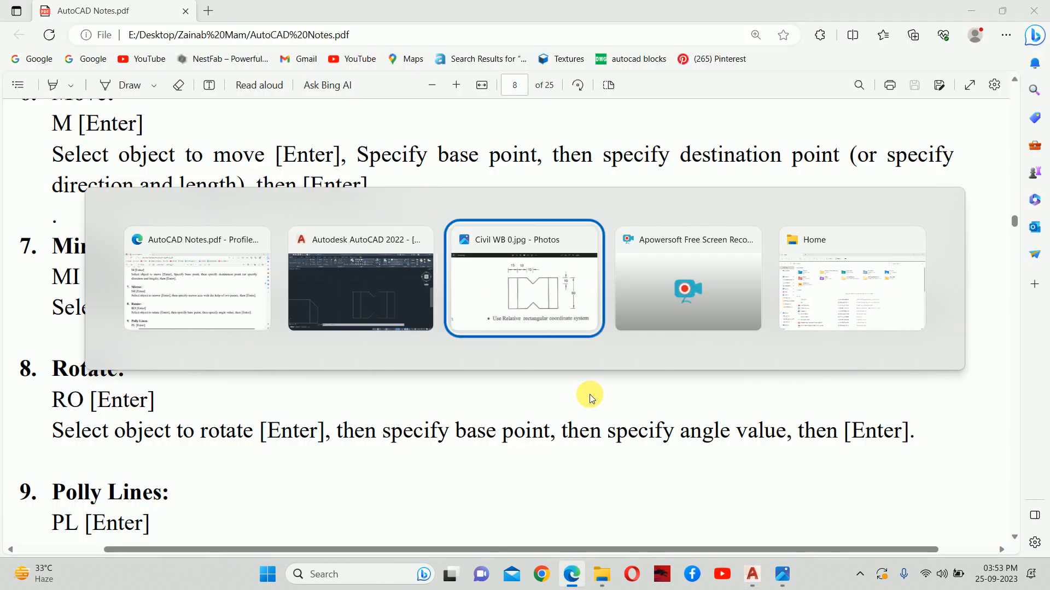
scroll(586, 318, "down", 4)
left_click_drag(569, 407, 490, 60)
scroll(782, 86, "up", 1)
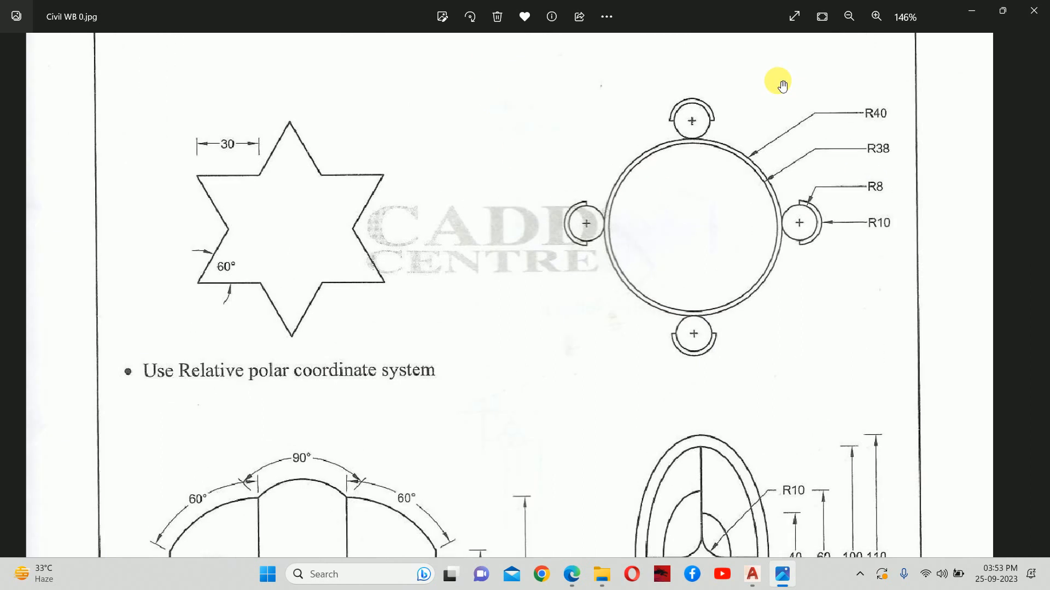
scroll(782, 85, "up", 2)
left_click_drag(710, 291, 630, 285)
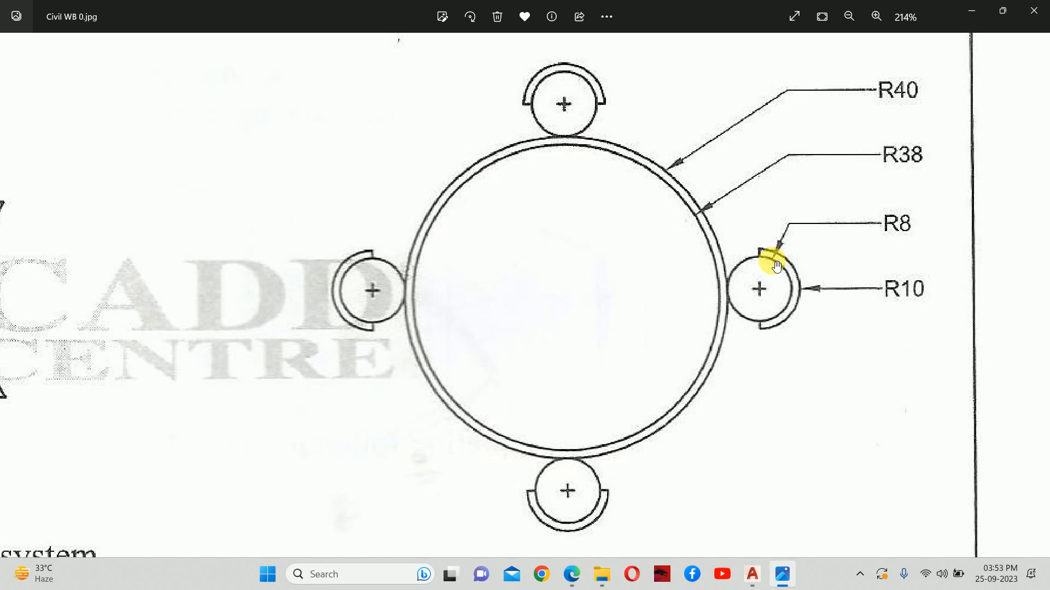
Switch to AutoCAD Notes.pdf and read the instructions for the Circle command.
key("alt+Tab")
scroll(210, 255, "down", 10)
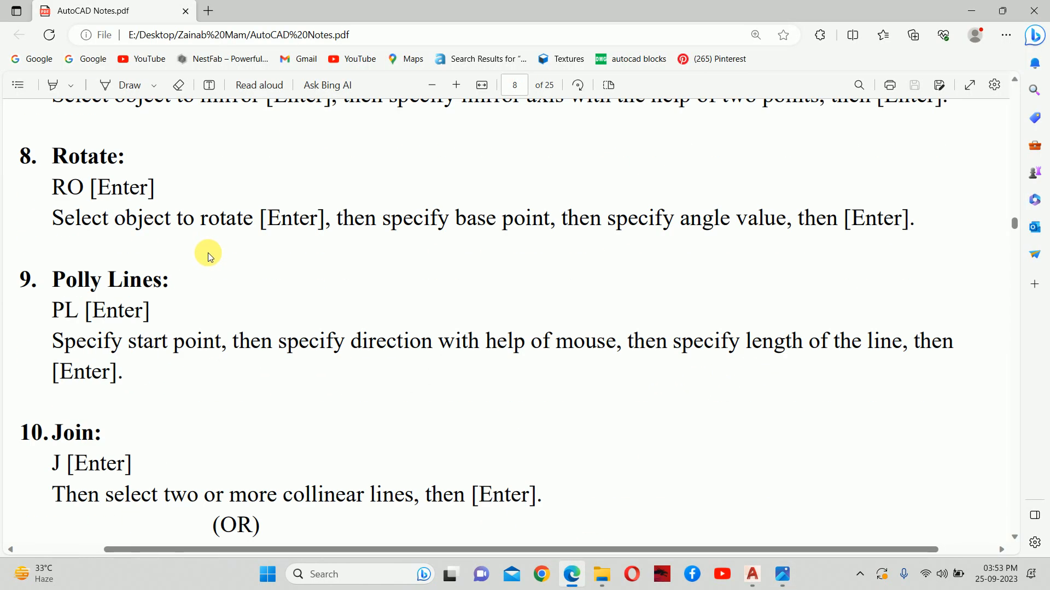
scroll(210, 255, "down", 1)
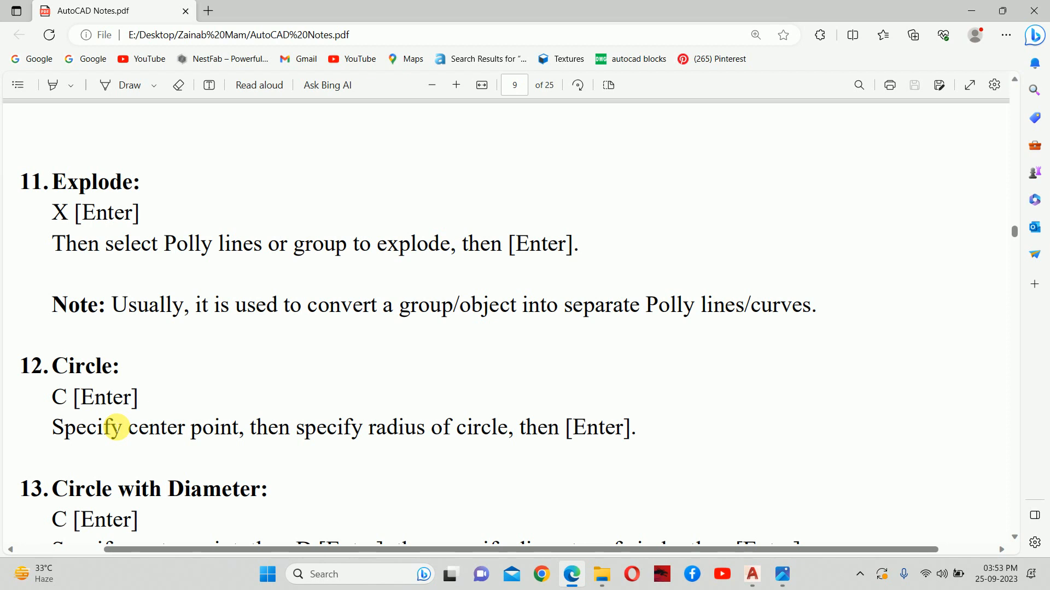
Return to the Civil WB 0.jpg image and examine the radius labels of the two large concentric circles.
key("alt+Tab")
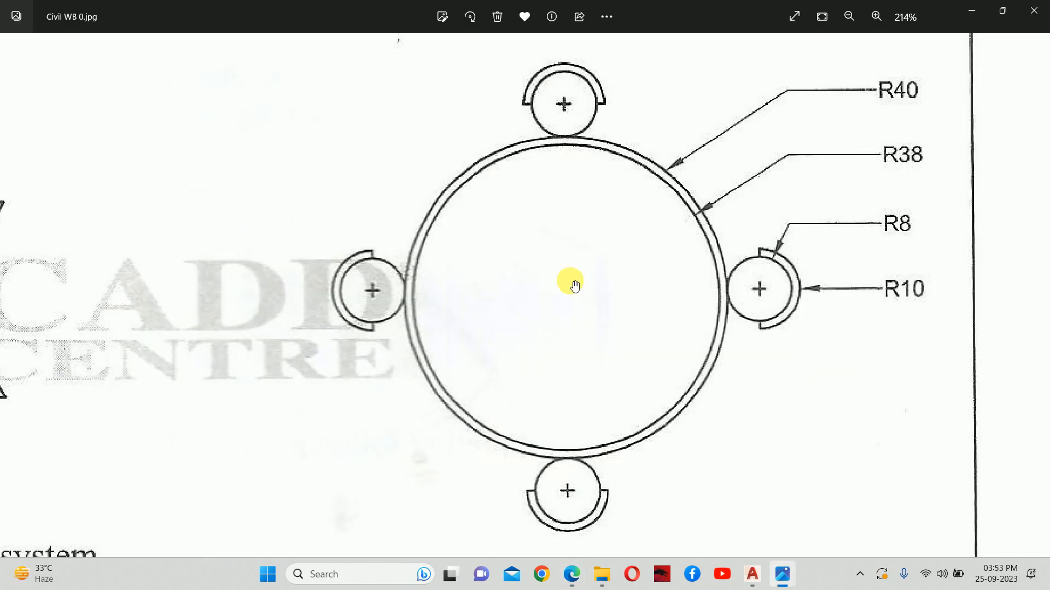
scroll(722, 139, "up", 3)
scroll(717, 145, "up", 1)
left_click_drag(661, 178, 445, 363)
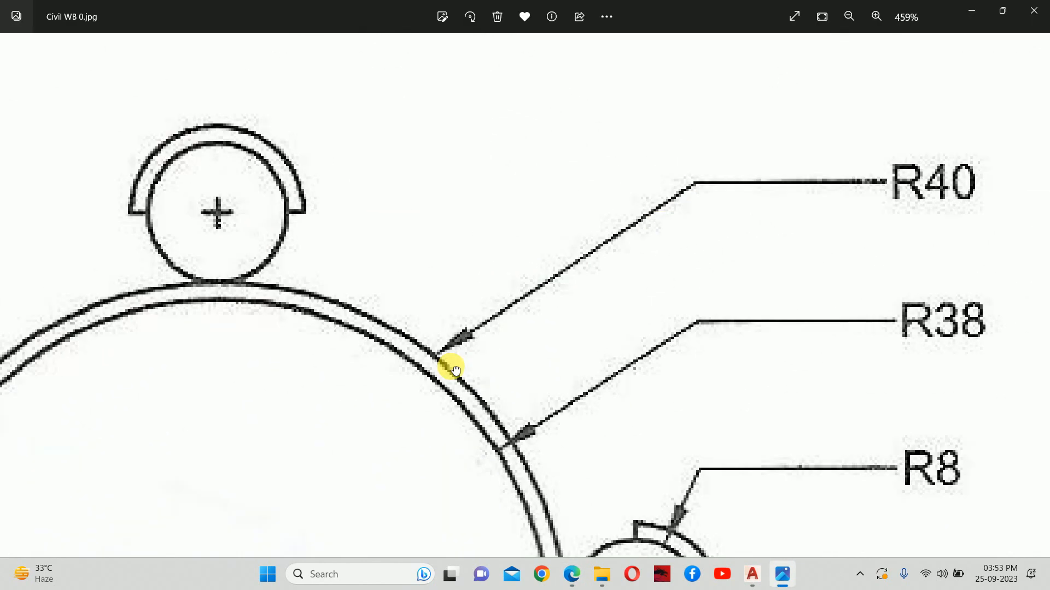
left_click_drag(808, 325, 713, 235)
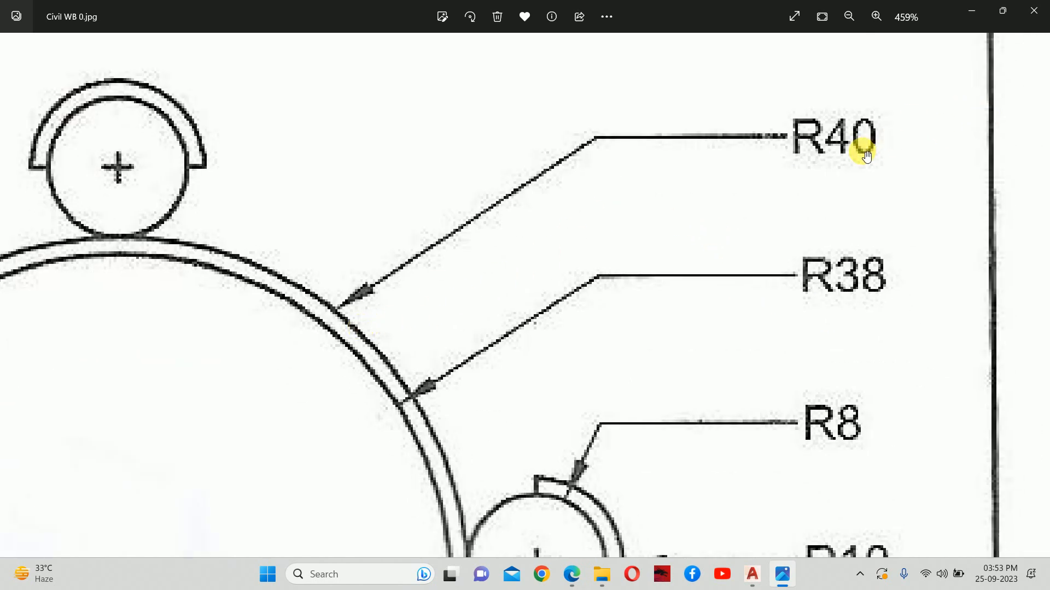
Switch to AutoCAD and draw a circle of radius 40 in the empty area to the right of the notched rectangle.
key("alt+Tab")
key("alt+Tab")
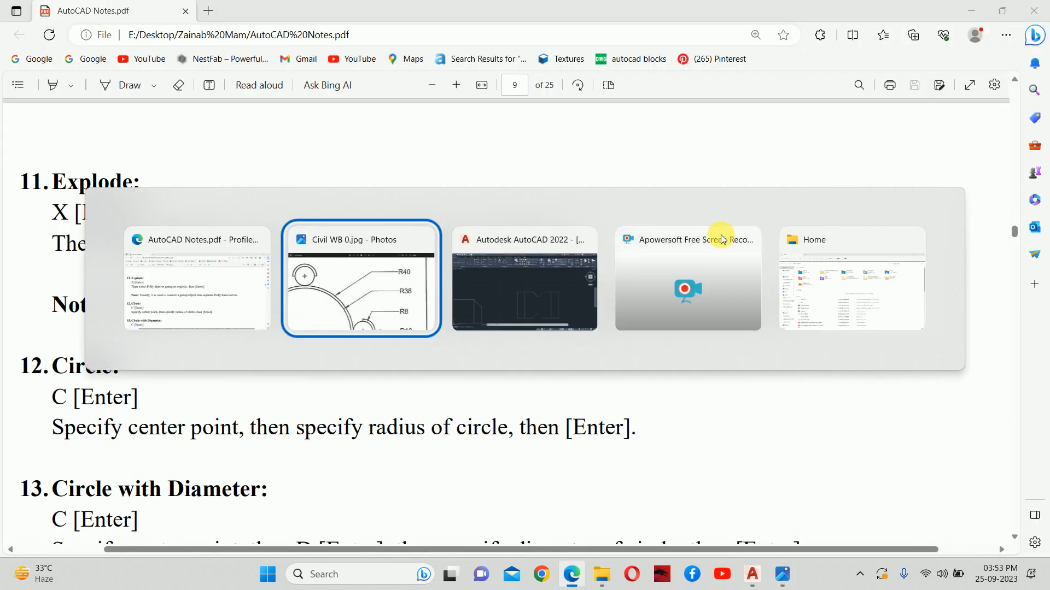
key("alt+Tab")
key("alt+Tab")
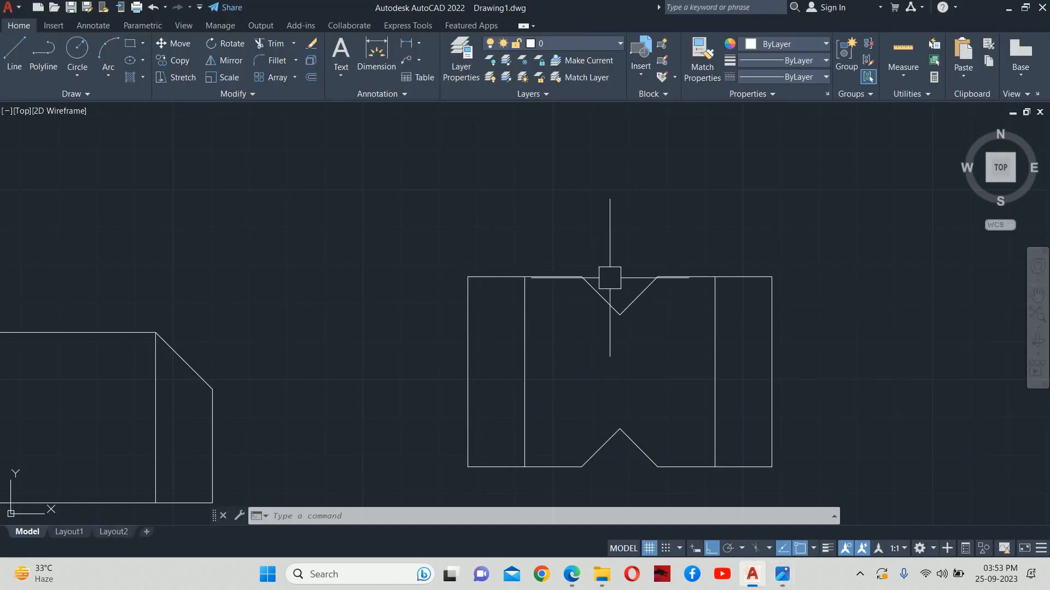
scroll(610, 278, "down", 1)
middle_click_drag(610, 278, 216, 323)
scroll(334, 327, "down", 2)
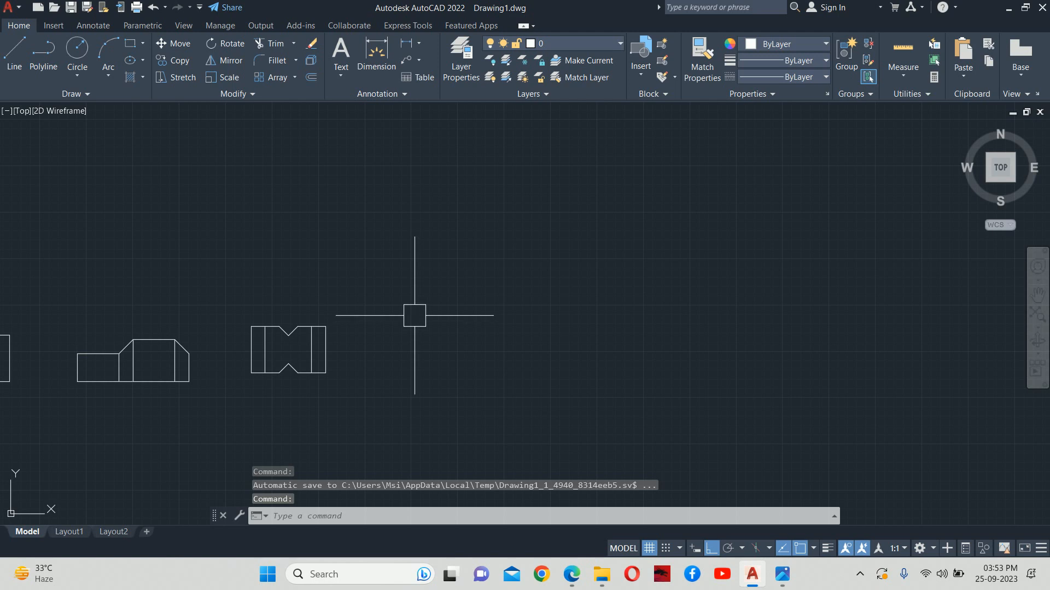
type("c")
key("Return")
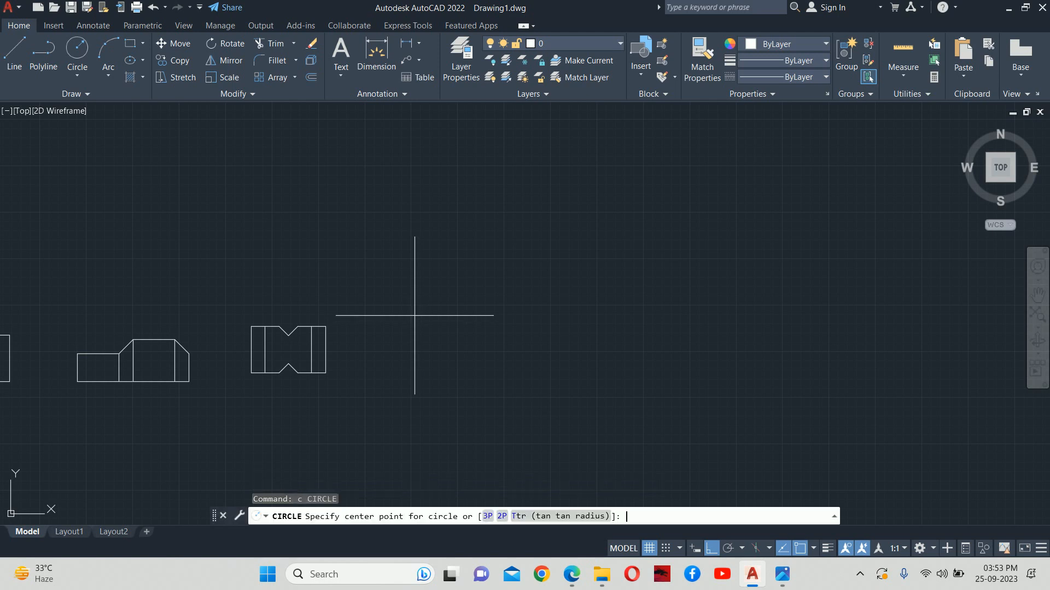
left_click(512, 279)
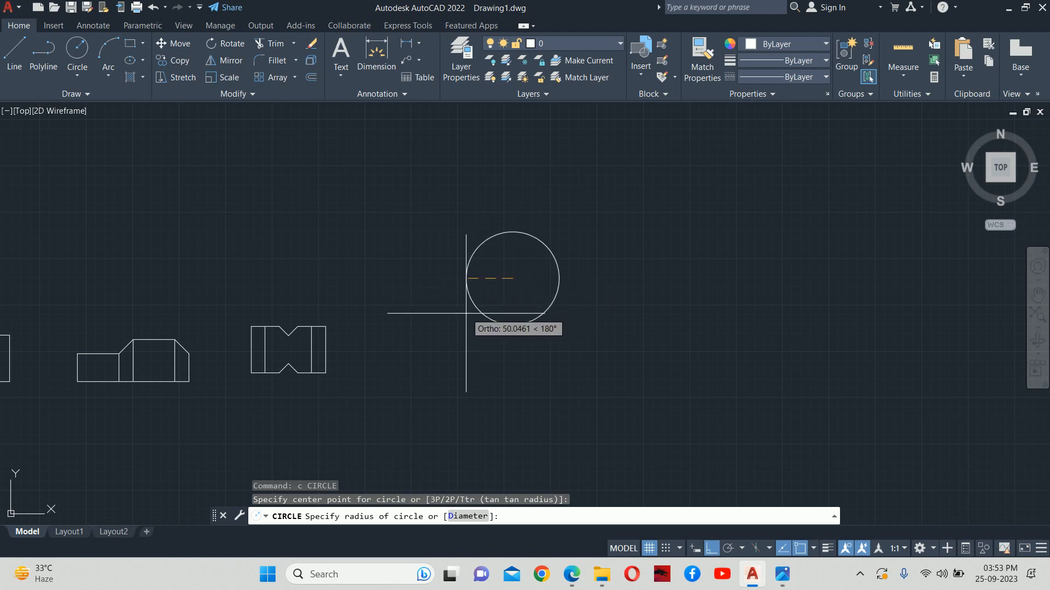
type("40")
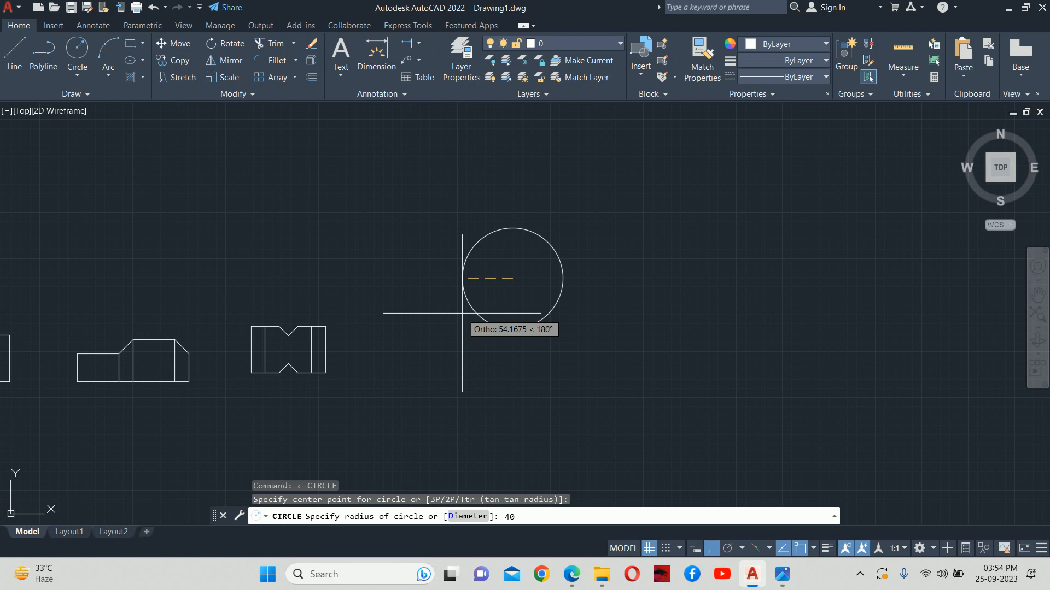
key("Return")
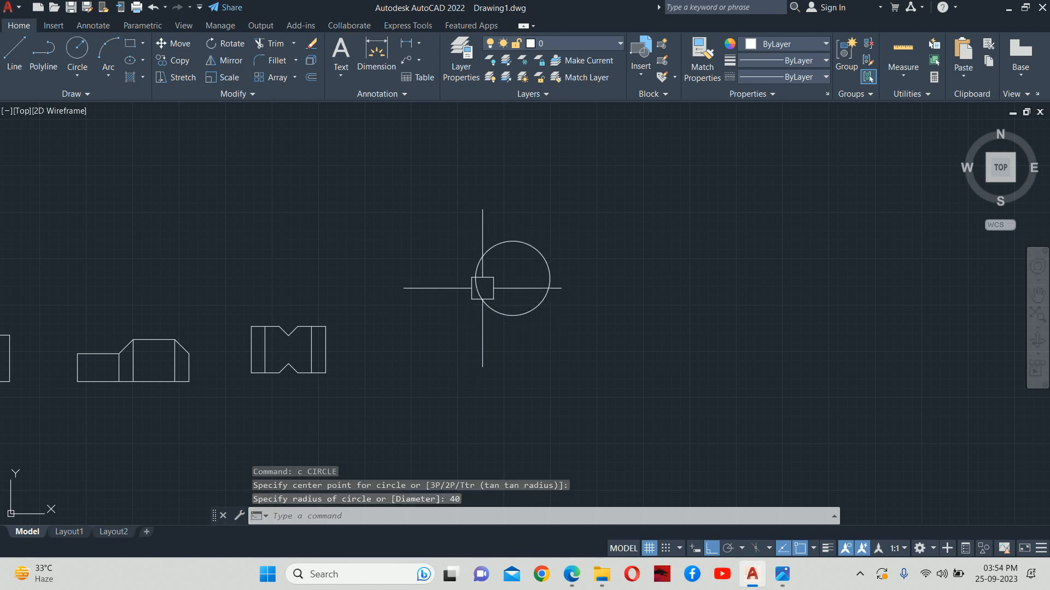
Check the inner concentric circle's radius label in the Civil WB 0.jpg image and return to AutoCAD.
scroll(480, 279, "up", 6)
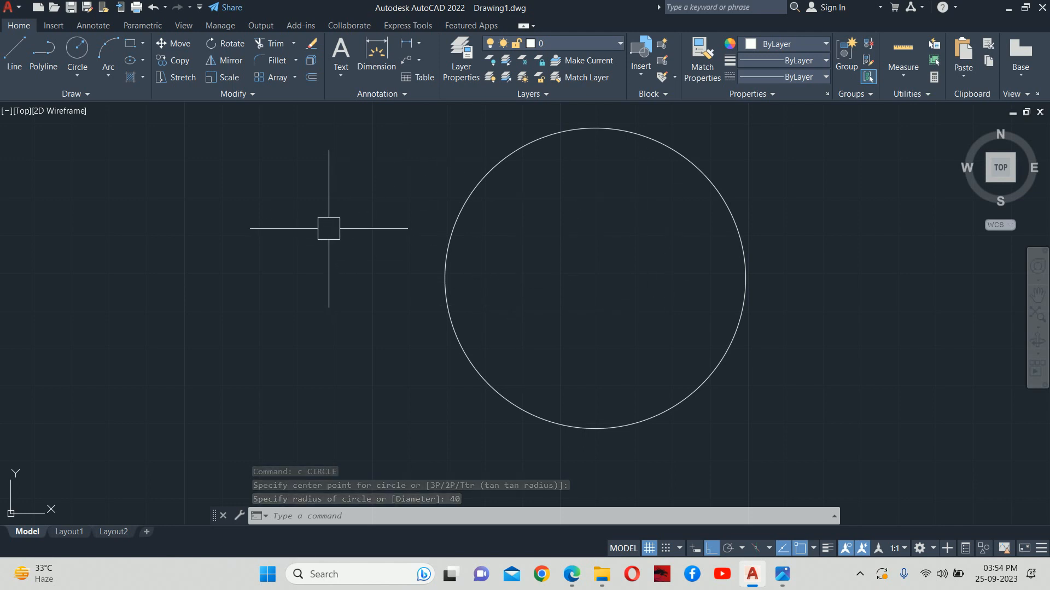
key("alt+Tab")
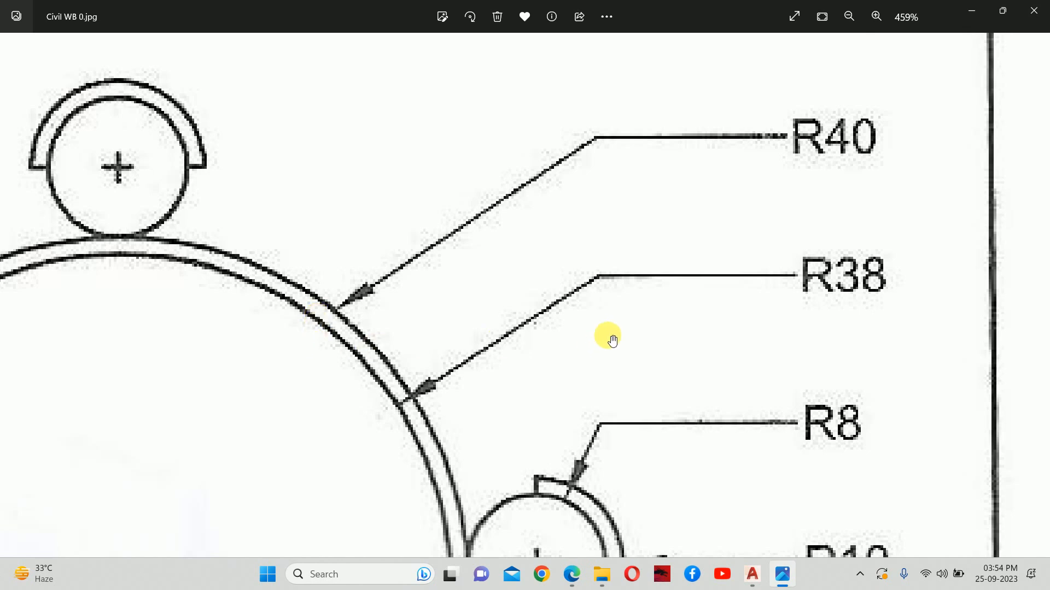
key("alt+Tab")
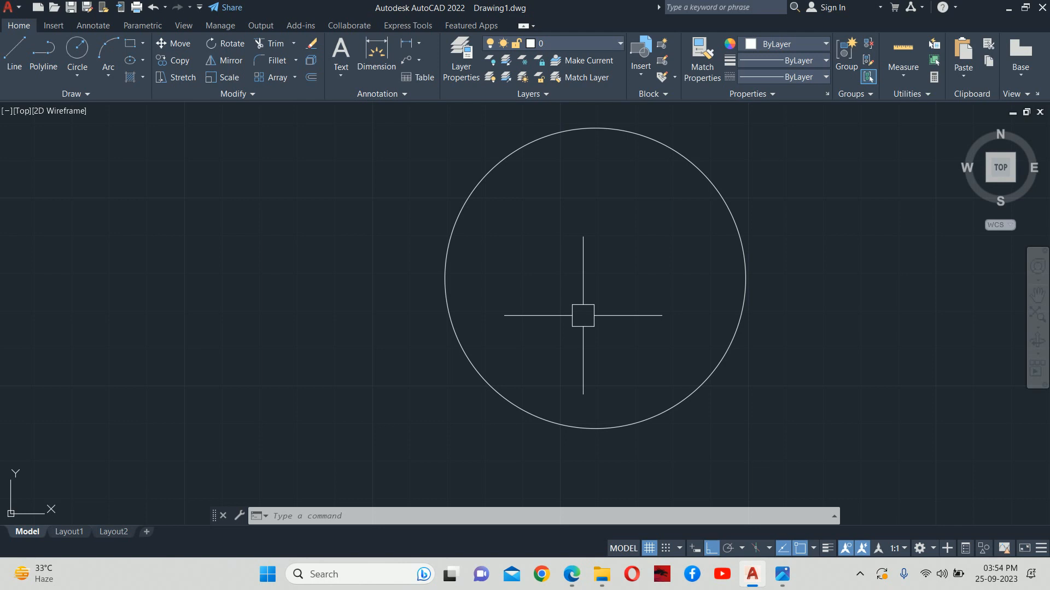
Draw a circle of radius 38 concentric with the R40 circle, using its centre point.
type("c")
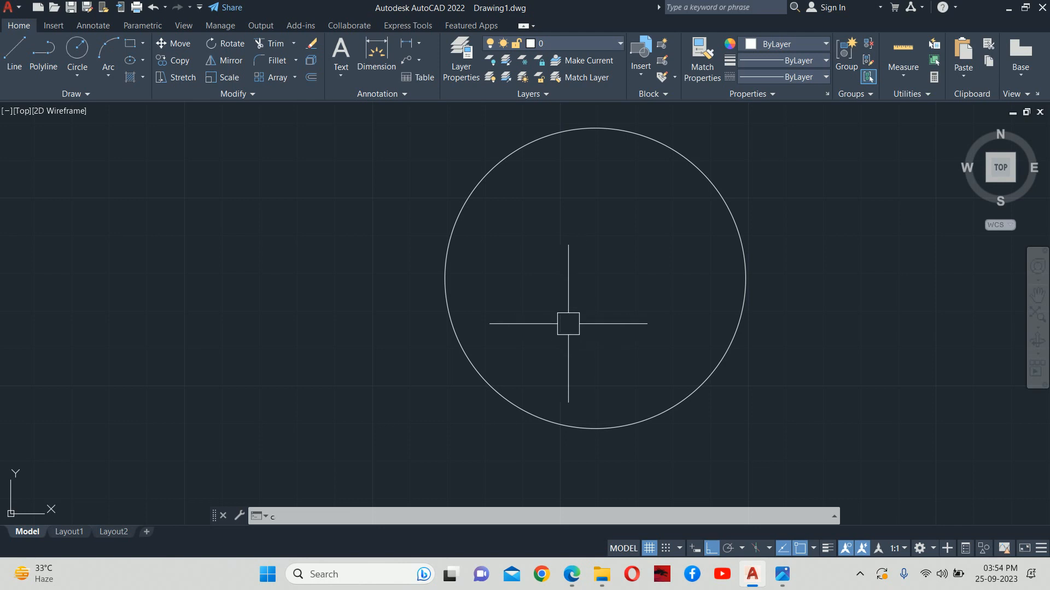
key("Return")
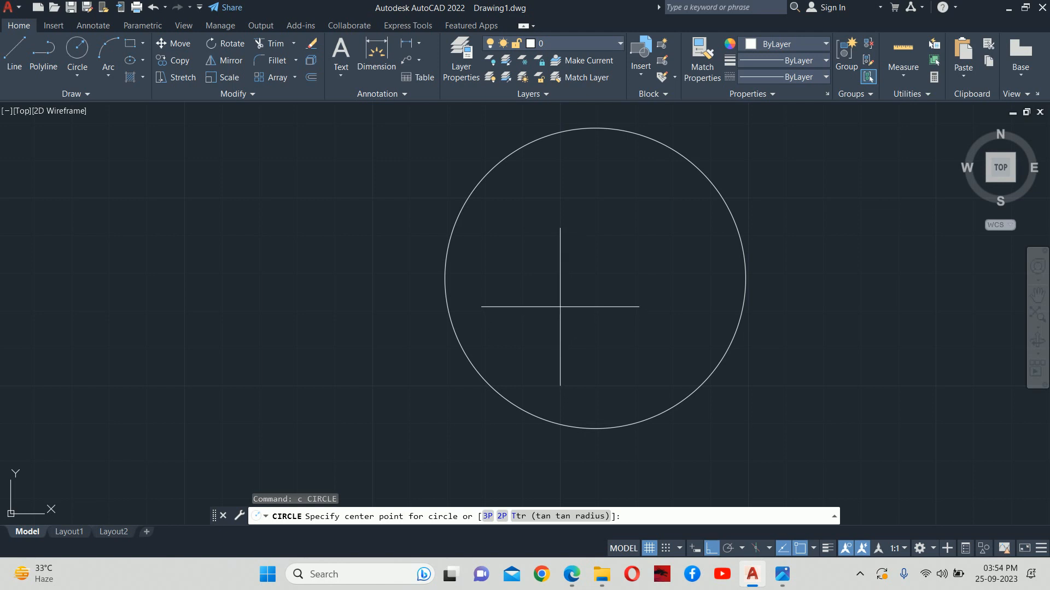
scroll(561, 306, "up", 3)
scroll(563, 305, "down", 3)
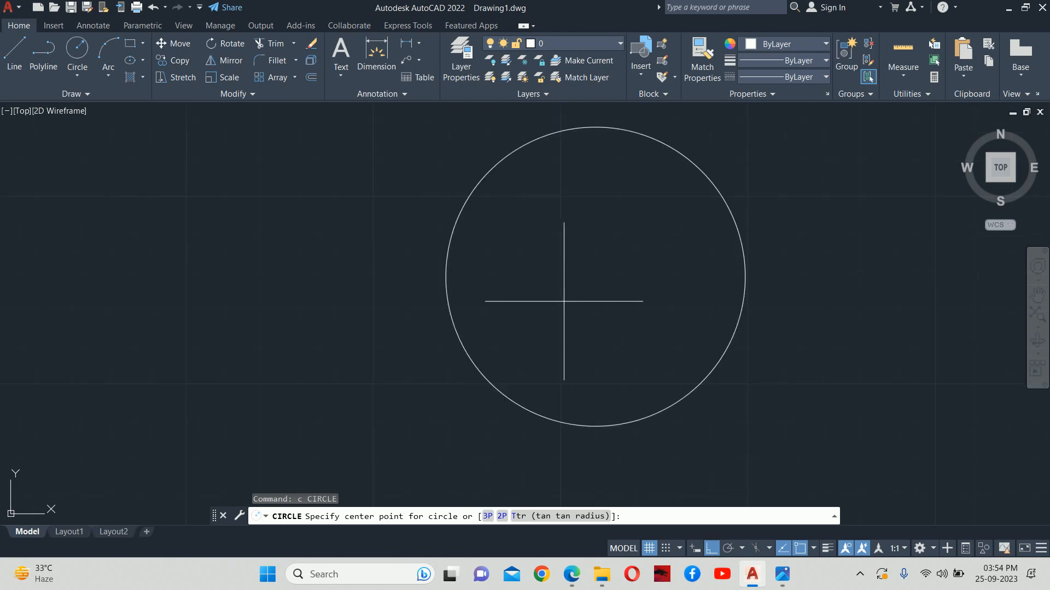
scroll(569, 350, "up", 2)
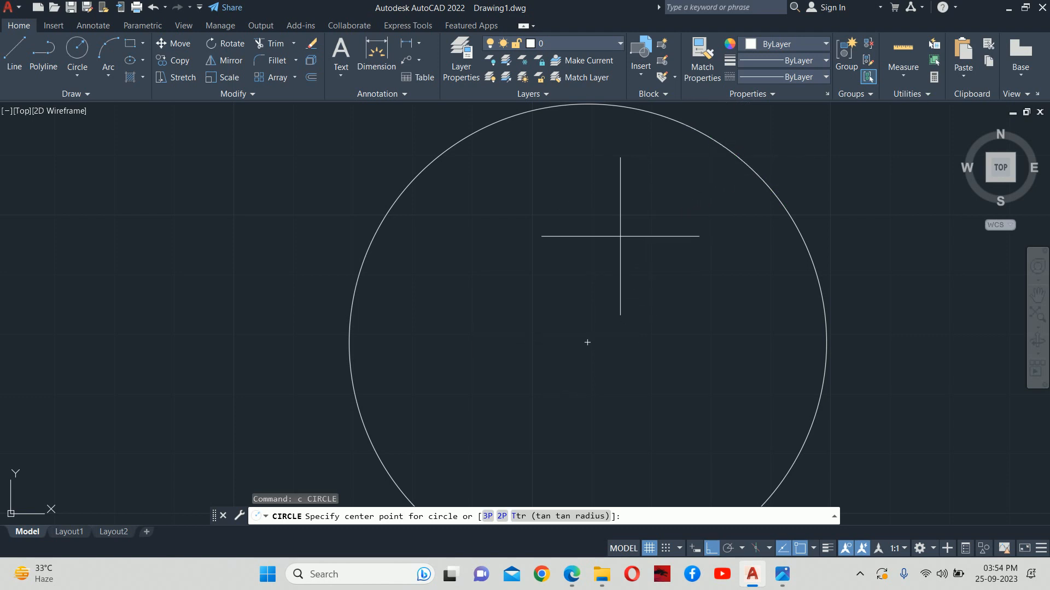
scroll(620, 236, "down", 2)
scroll(614, 239, "up", 2)
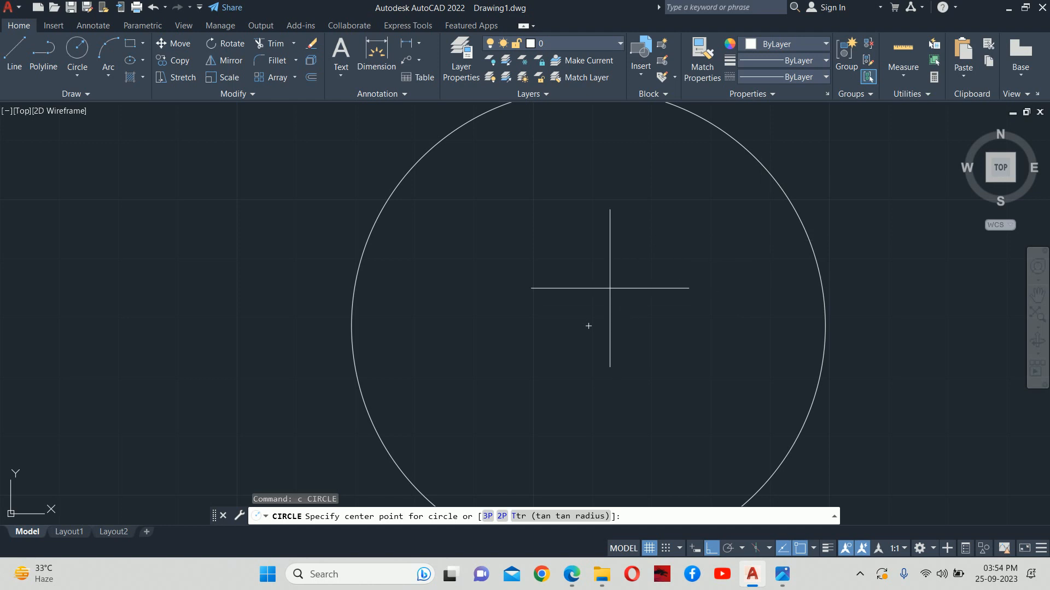
left_click(589, 326)
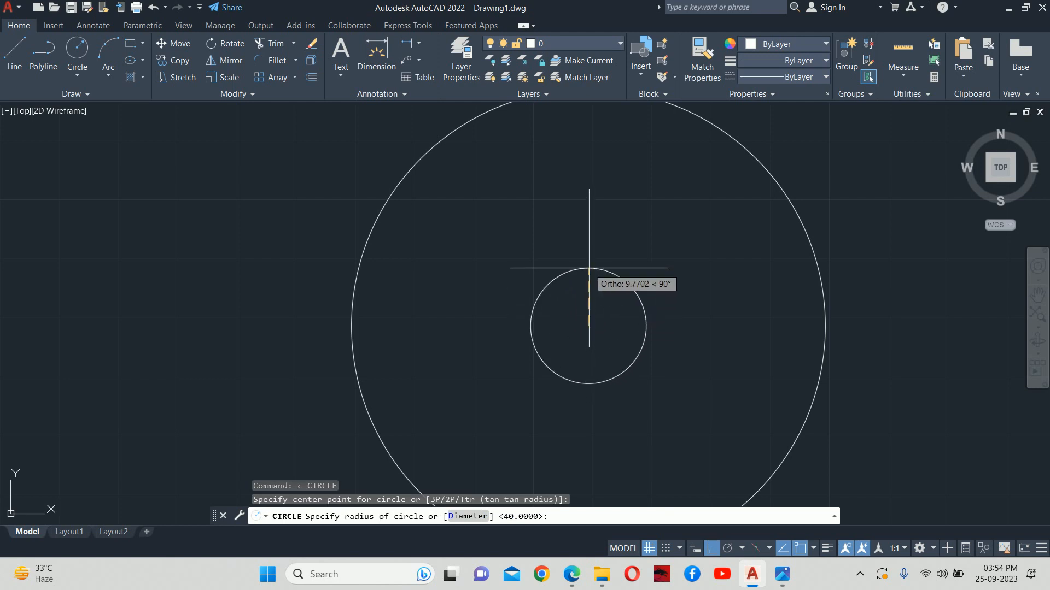
type("38")
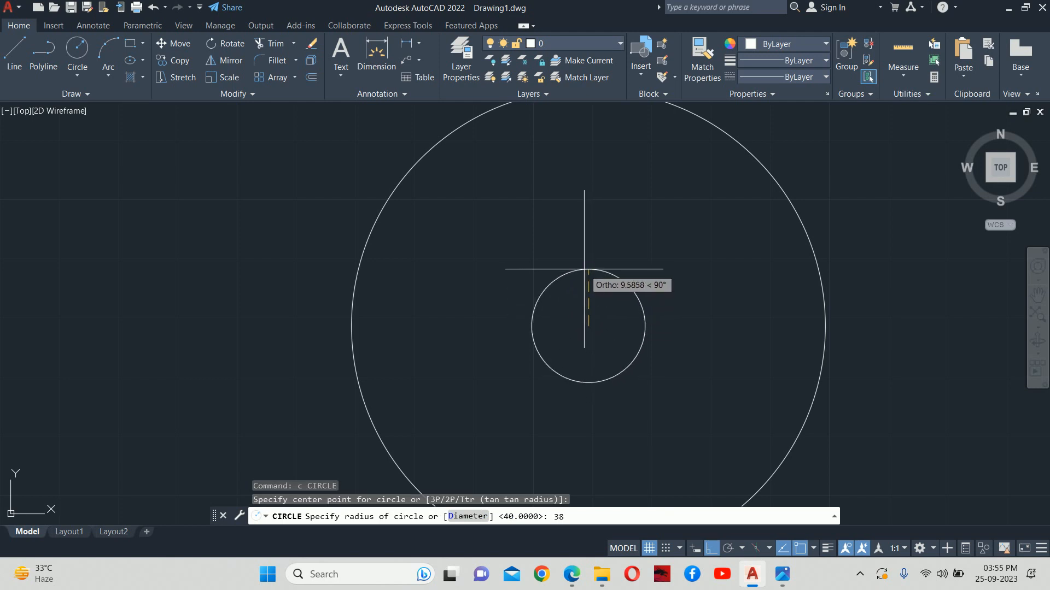
key("Return")
key("Escape")
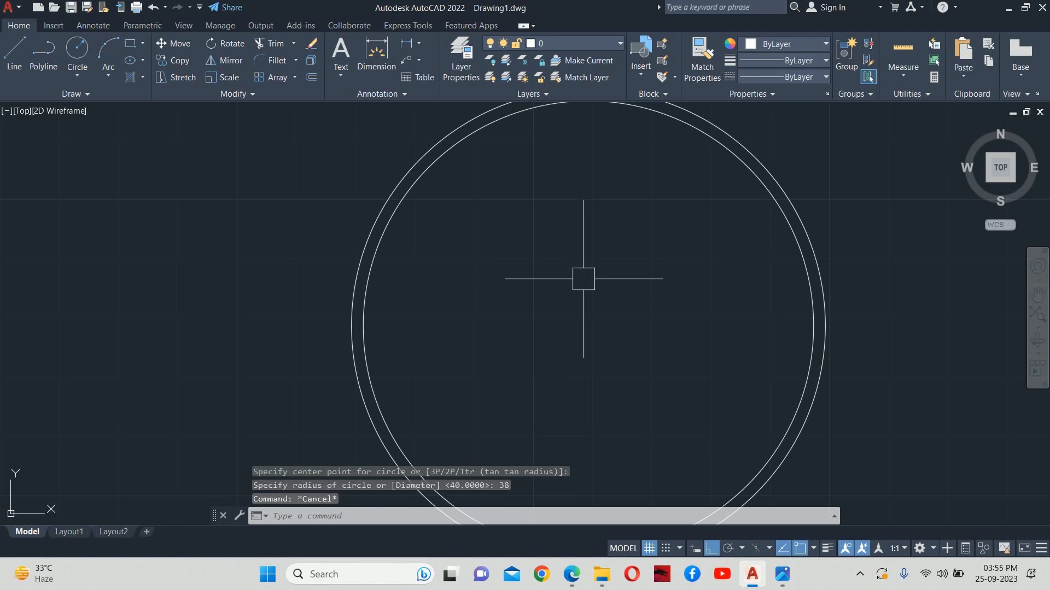
Switch to the Civil WB 0.jpg image and examine the radii and positions of the small circles around the large one.
key("alt+Tab")
scroll(569, 290, "down", 2)
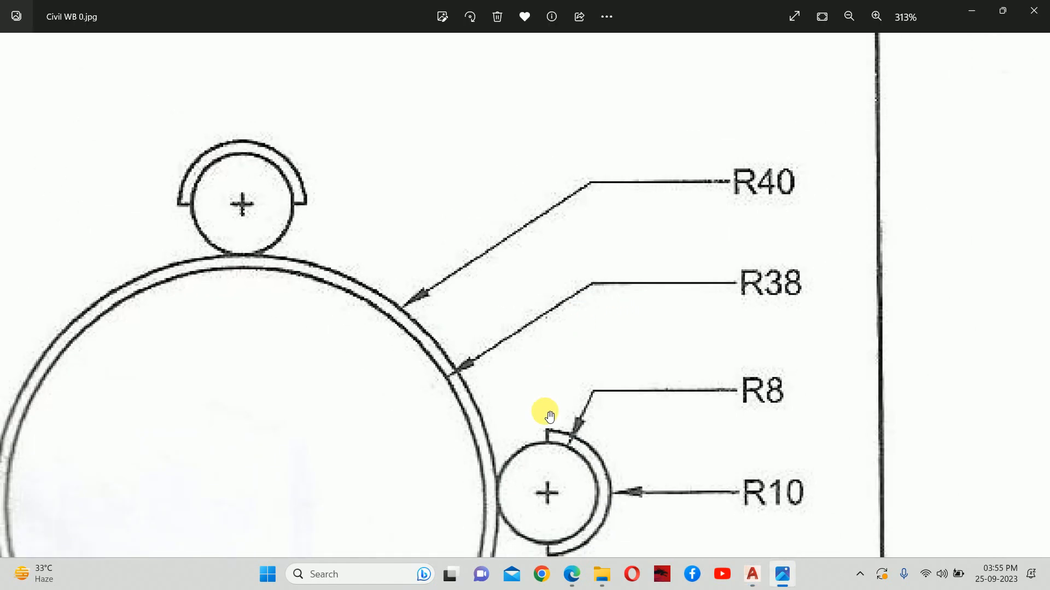
left_click_drag(552, 478, 543, 302)
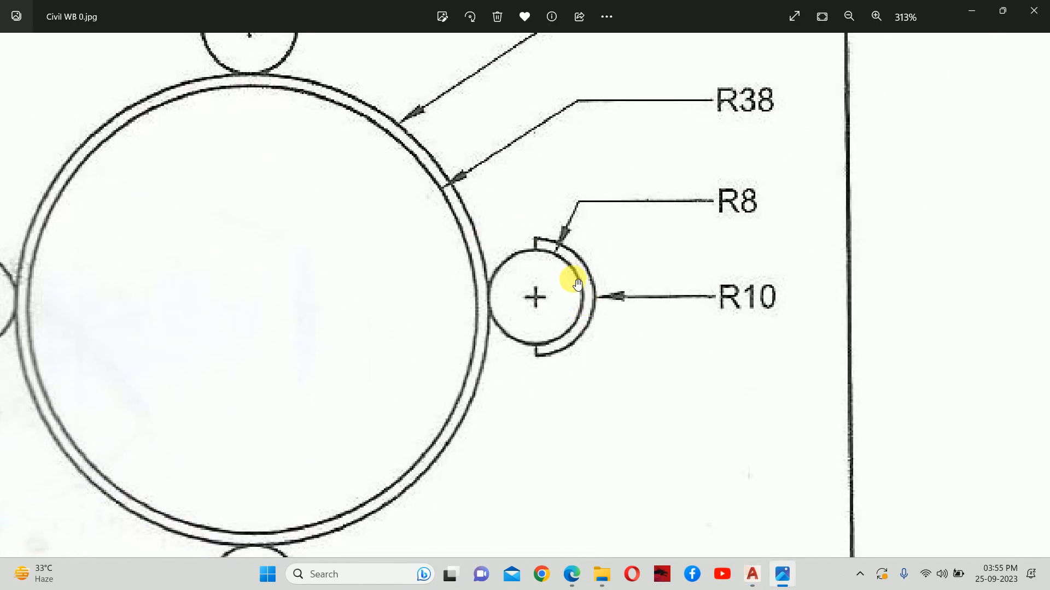
scroll(537, 291, "down", 4)
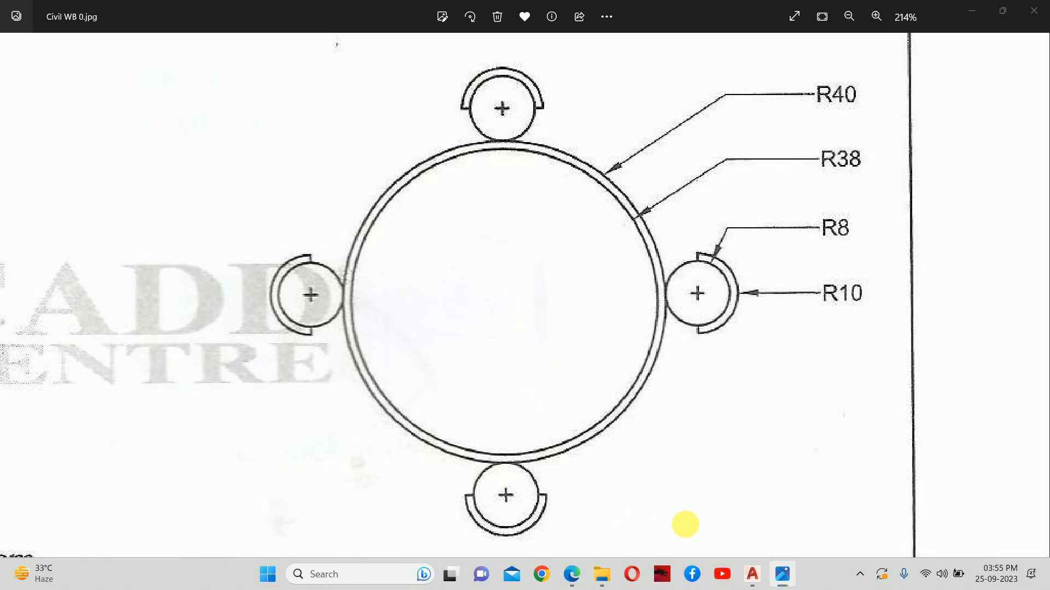
Open Paint and paste the captured screenshot of the concentric-circle exercise onto the canvas.
key("super")
type("pai")
key("Return")
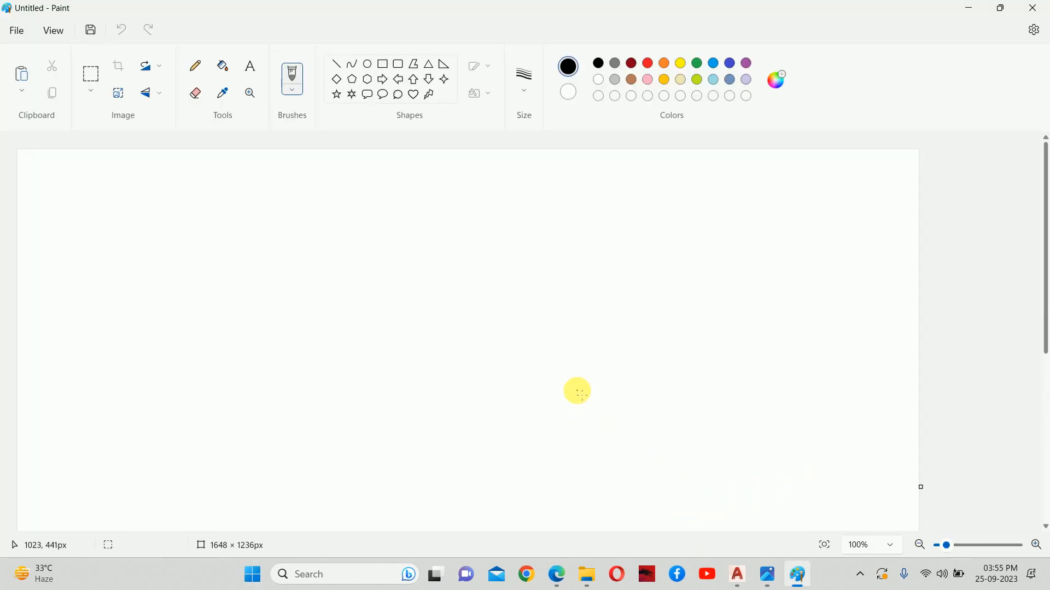
key("ctrl+v")
scroll(566, 385, "down", 3, "ctrl")
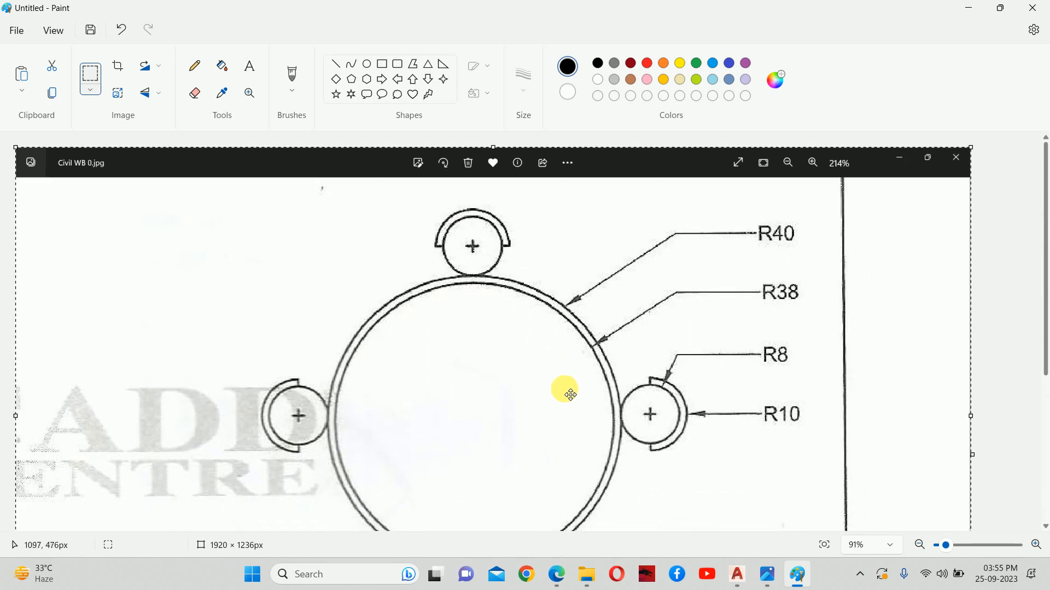
scroll(450, 412, "up", 3, "ctrl")
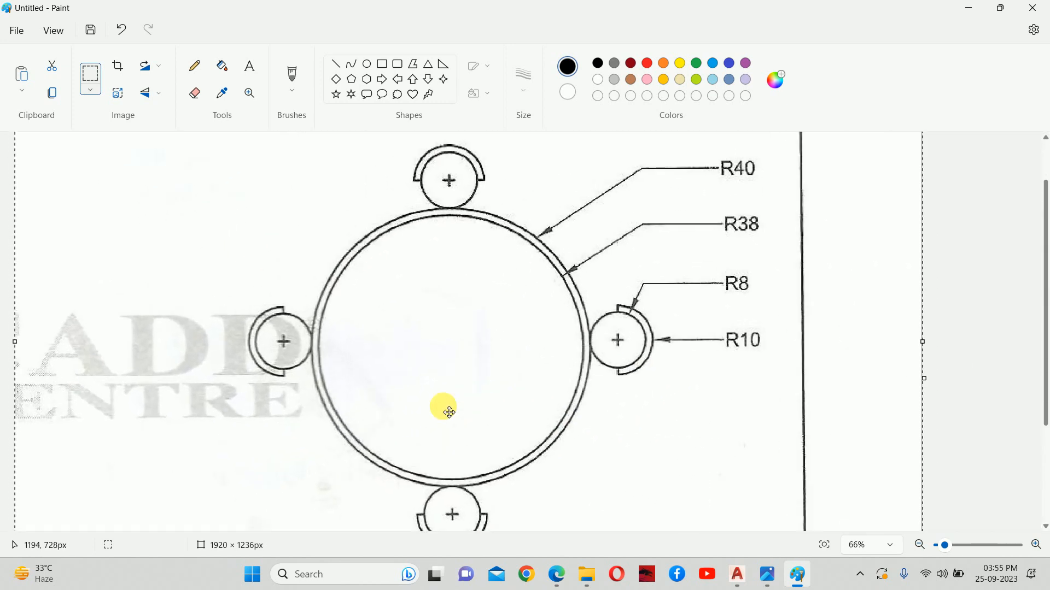
scroll(709, 380, "up", 1)
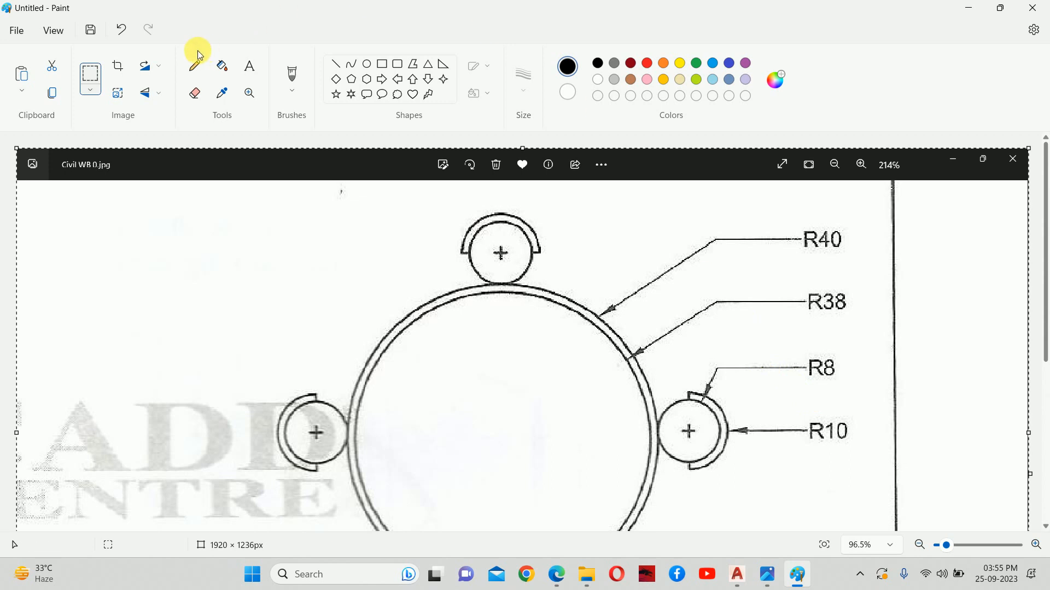
With a red pencil, mark the centre of the large circles and sketch an arrow from it to the outer circle's edge.
left_click(199, 72)
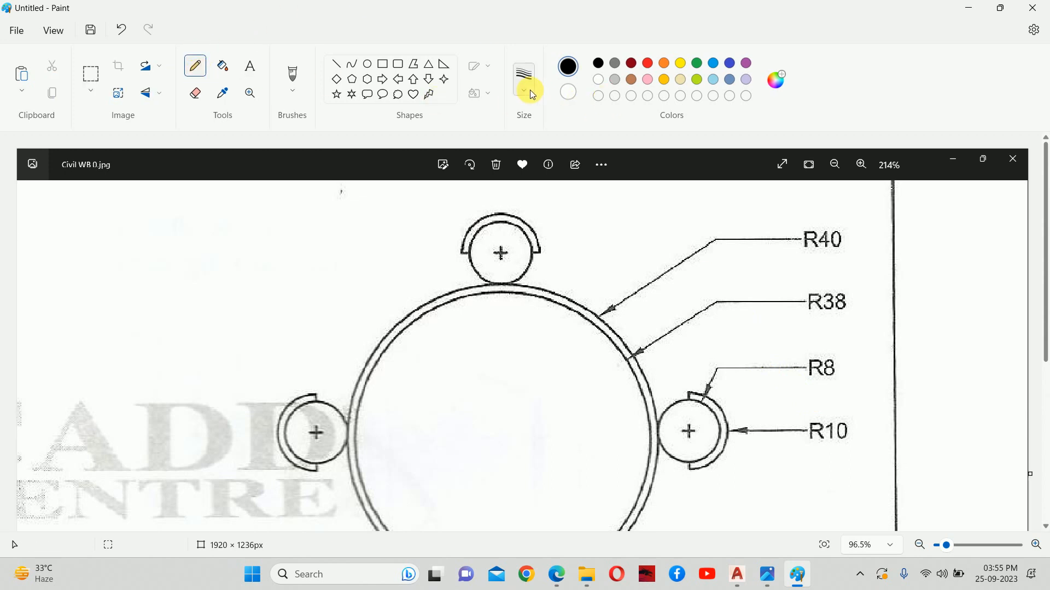
left_click(529, 89)
left_click(537, 203)
left_click(647, 63)
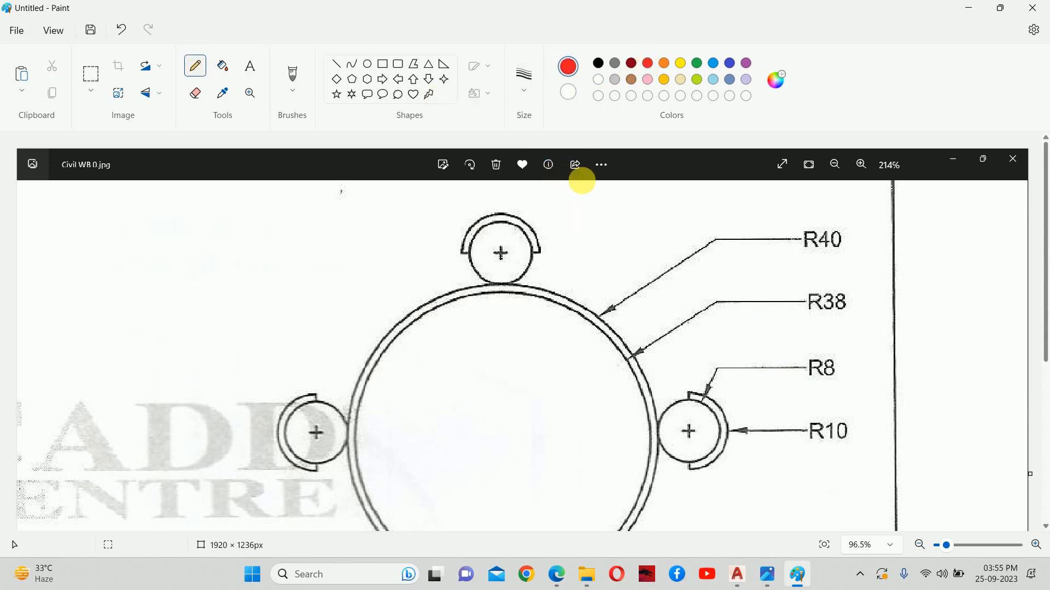
scroll(530, 255, "down", 2)
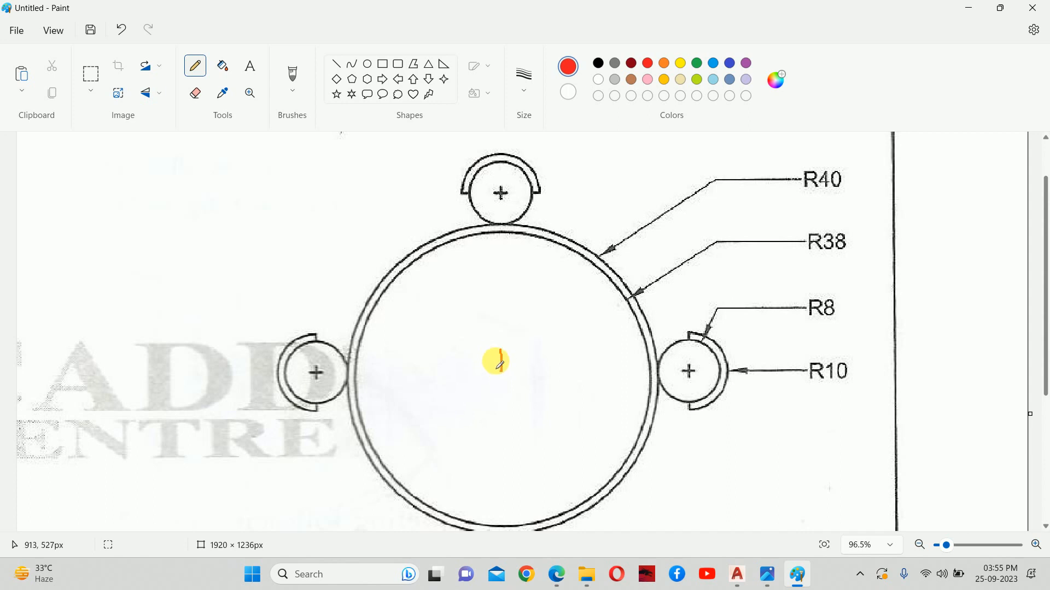
left_click_drag(489, 356, 513, 360)
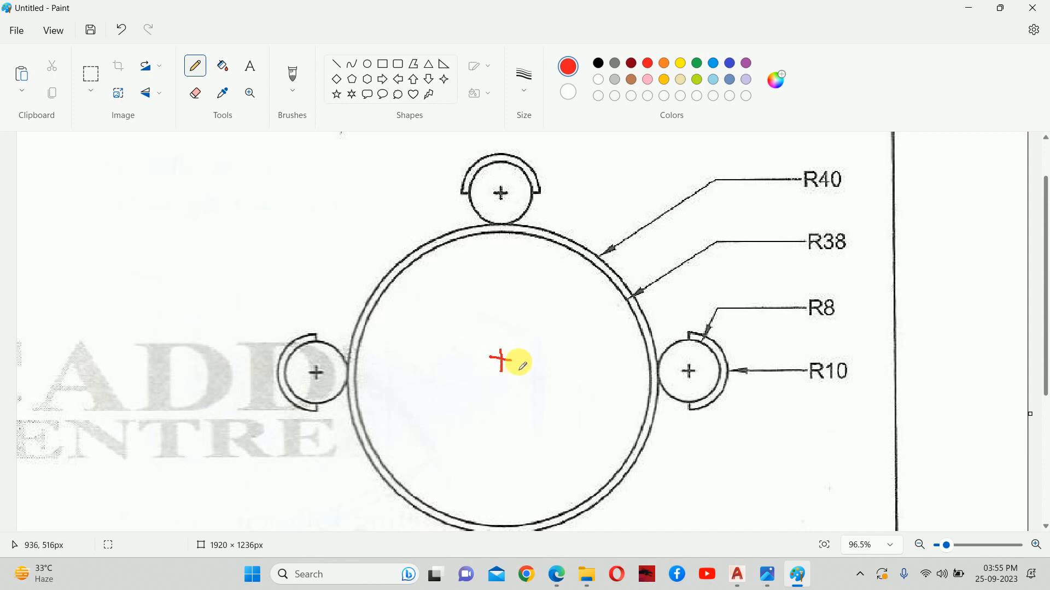
mouse_move(517, 363)
left_mouse_down()
mouse_move(657, 369)
mouse_move(627, 382)
left_mouse_up()
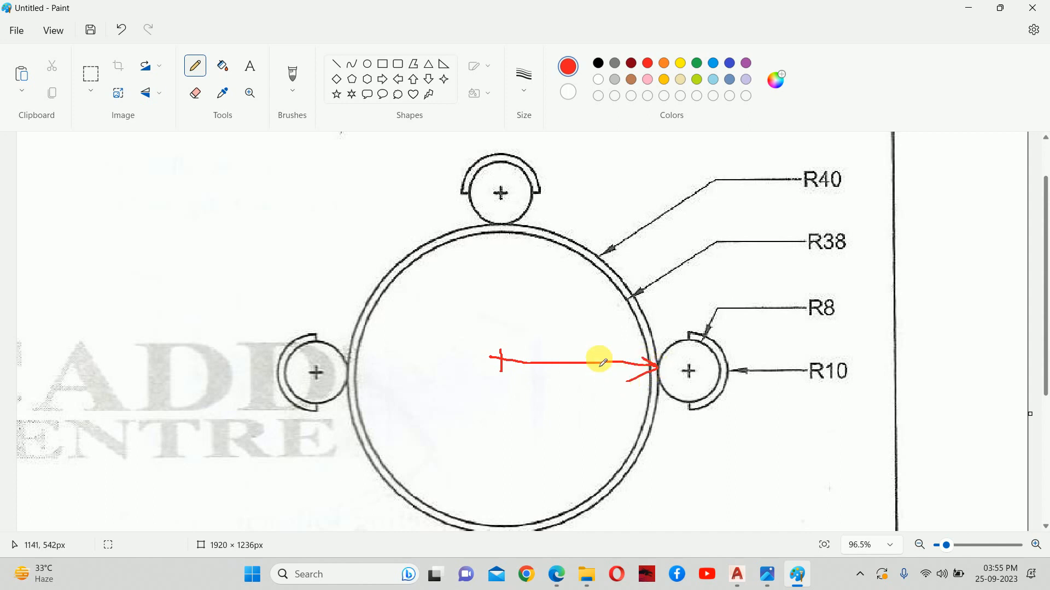
Label the arrow "R 40" and mark the radius of the adjoining small circle as 8 in red.
mouse_move(578, 333)
left_mouse_down()
mouse_move(580, 359)
mouse_move(629, 351)
left_mouse_up()
mouse_move(625, 333)
left_mouse_down()
mouse_move(625, 365)
mouse_move(636, 350)
left_mouse_up()
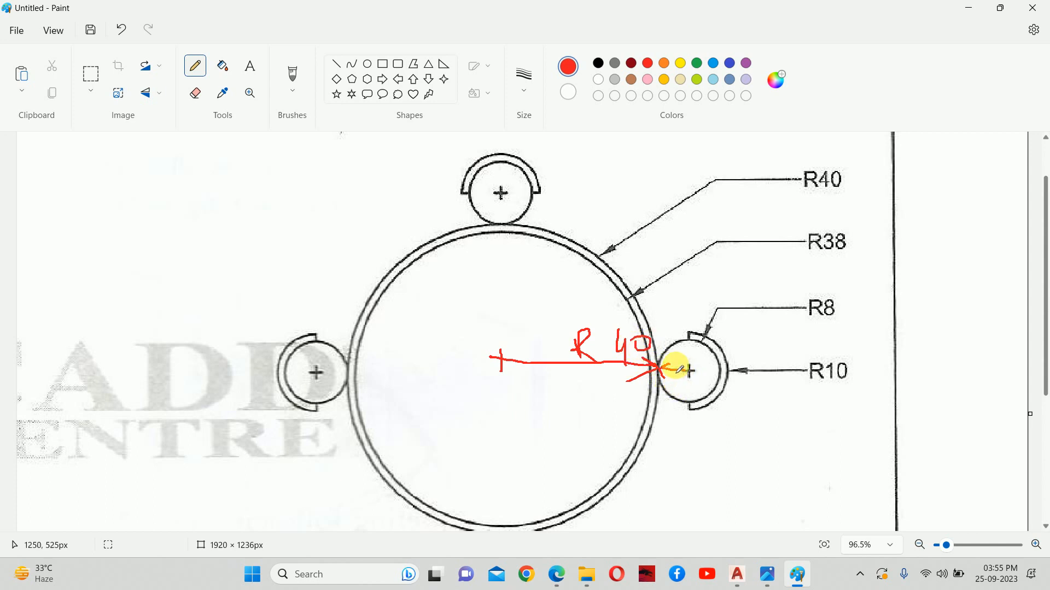
scroll(688, 370, "up", 4, "ctrl")
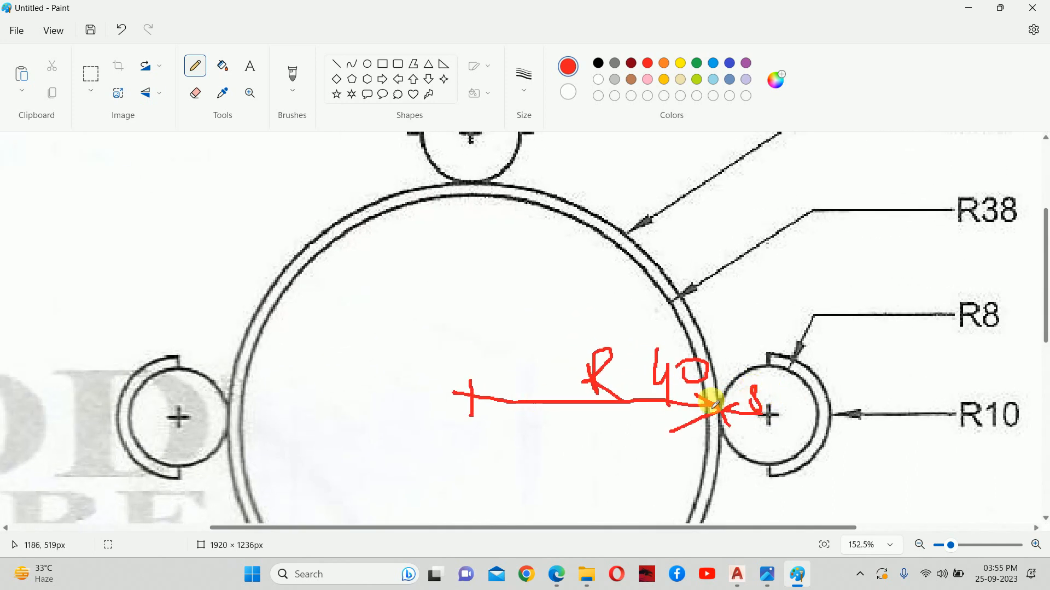
Switch to AutoCAD and draw a horizontal line 48 units long from the concentric circles' centre toward the right.
key("alt+Tab")
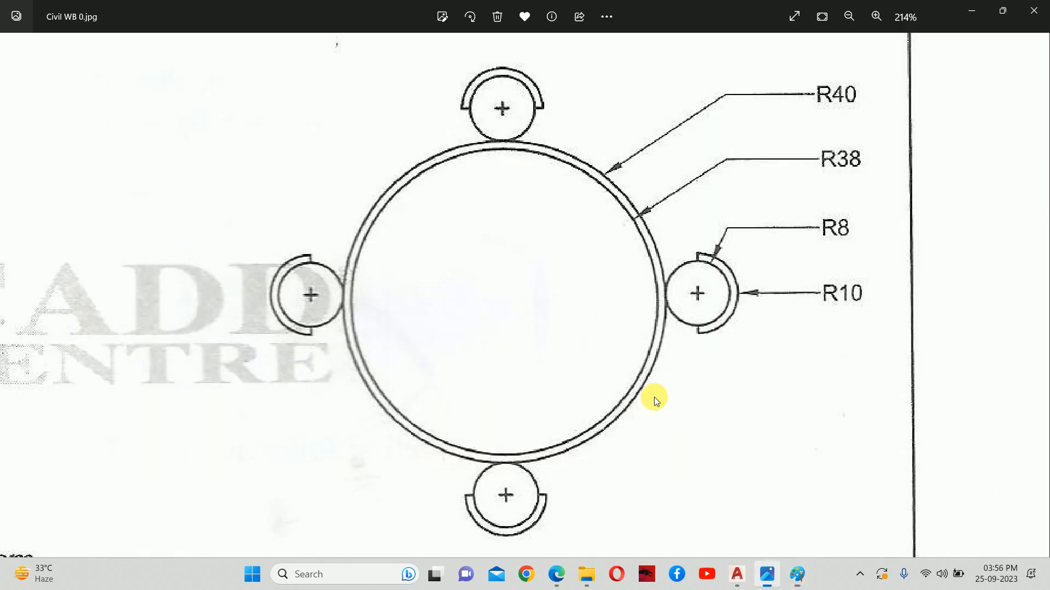
key("alt+Tab")
key("alt+Tab")
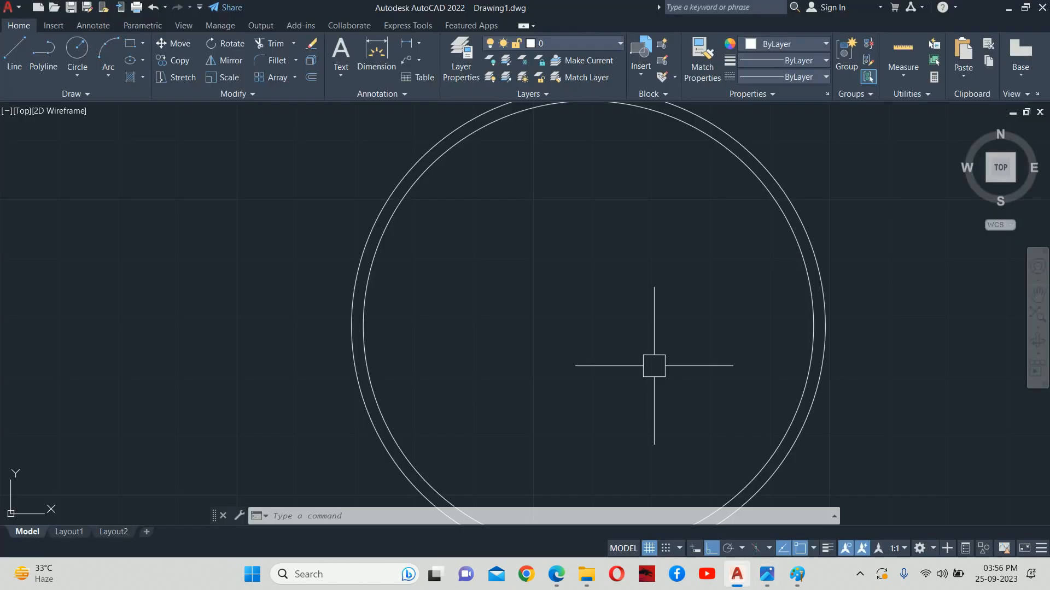
type("l")
key("Return")
scroll(619, 354, "down", 2)
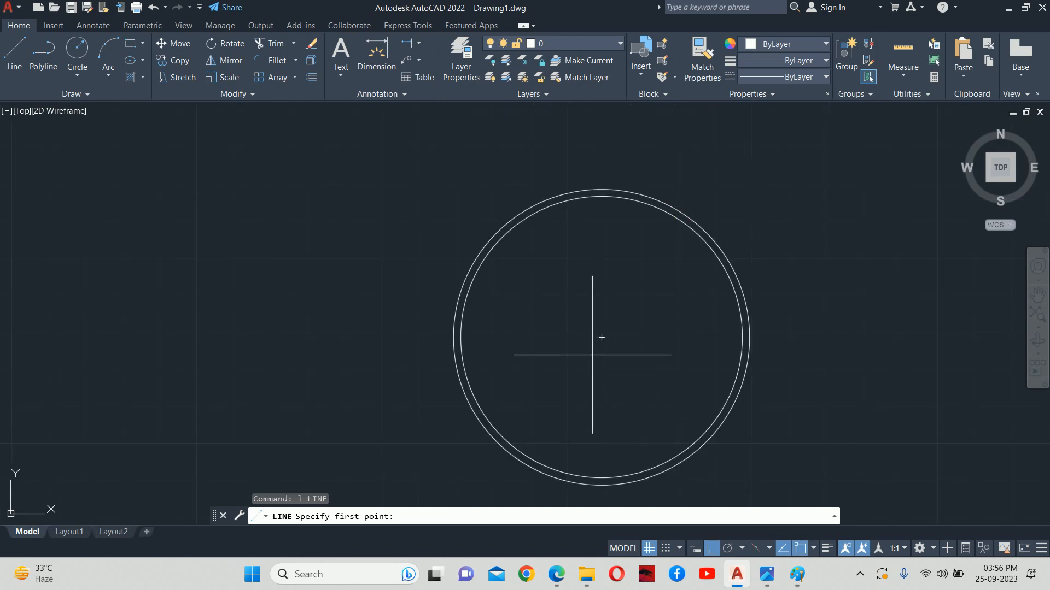
left_click(601, 338)
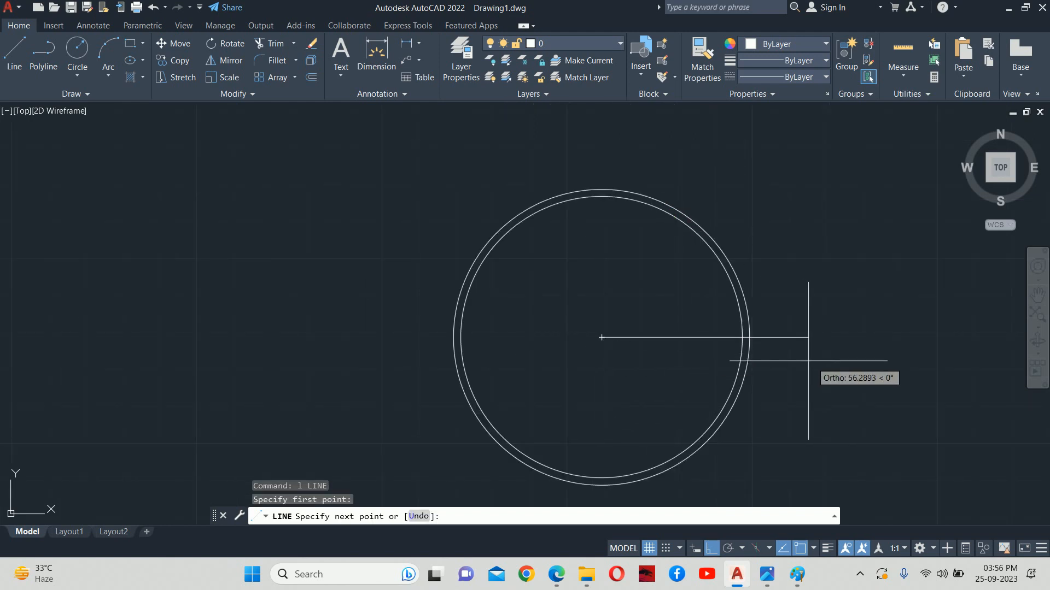
type("48")
key("Return")
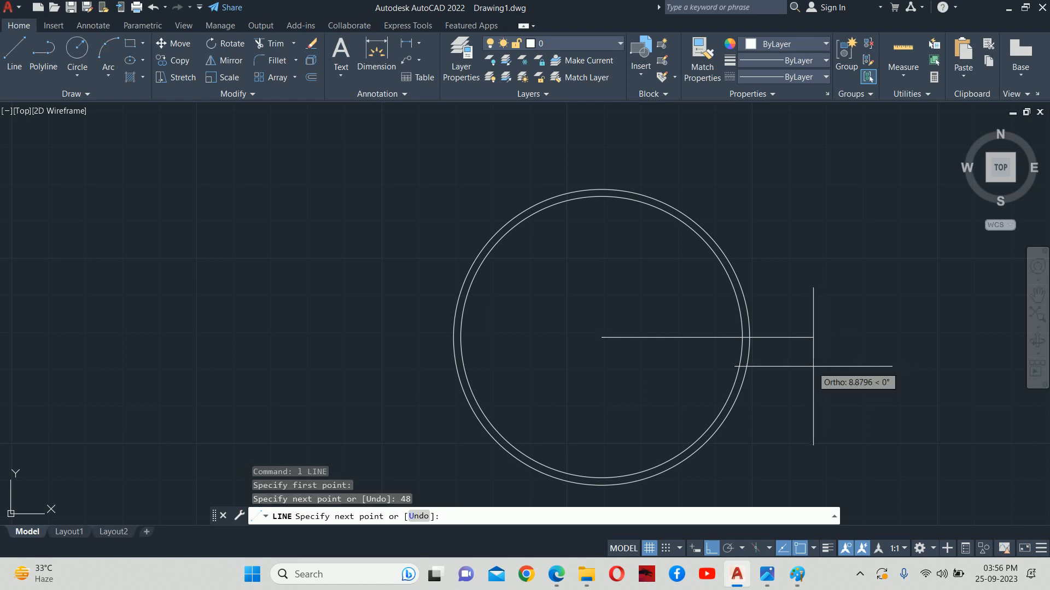
key("Escape")
key("Escape")
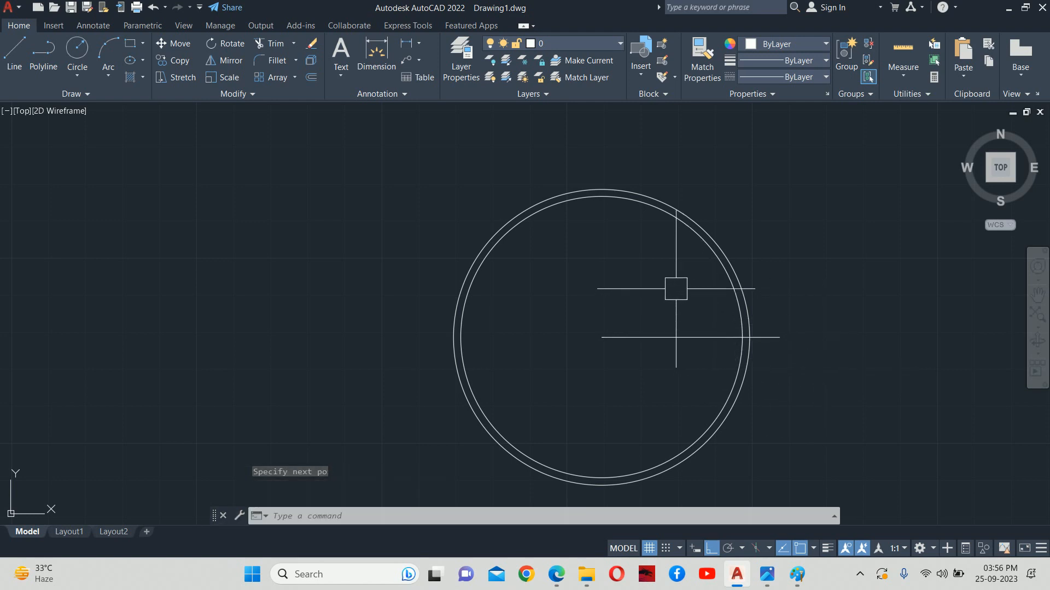
key("Return")
middle_click_drag(634, 263, 658, 359)
key("Escape")
key("Escape")
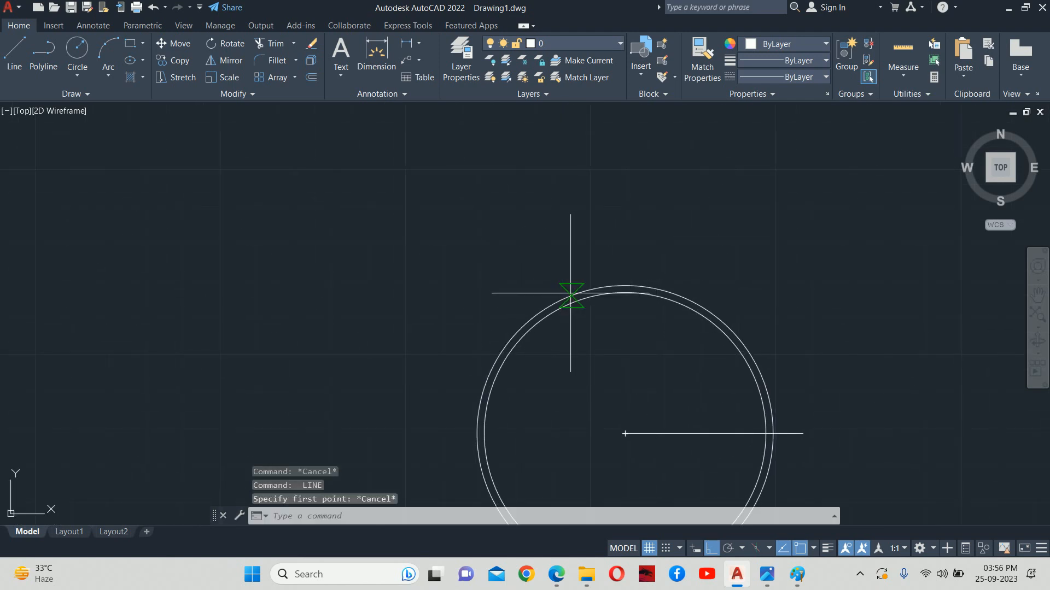
middle_click_drag(698, 436, 680, 334)
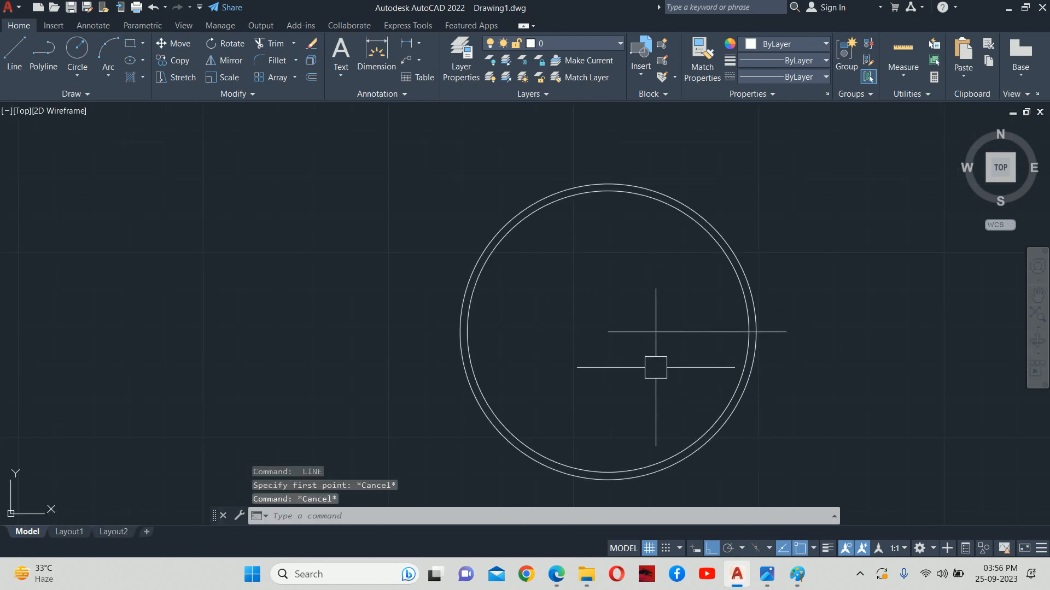
key("Escape")
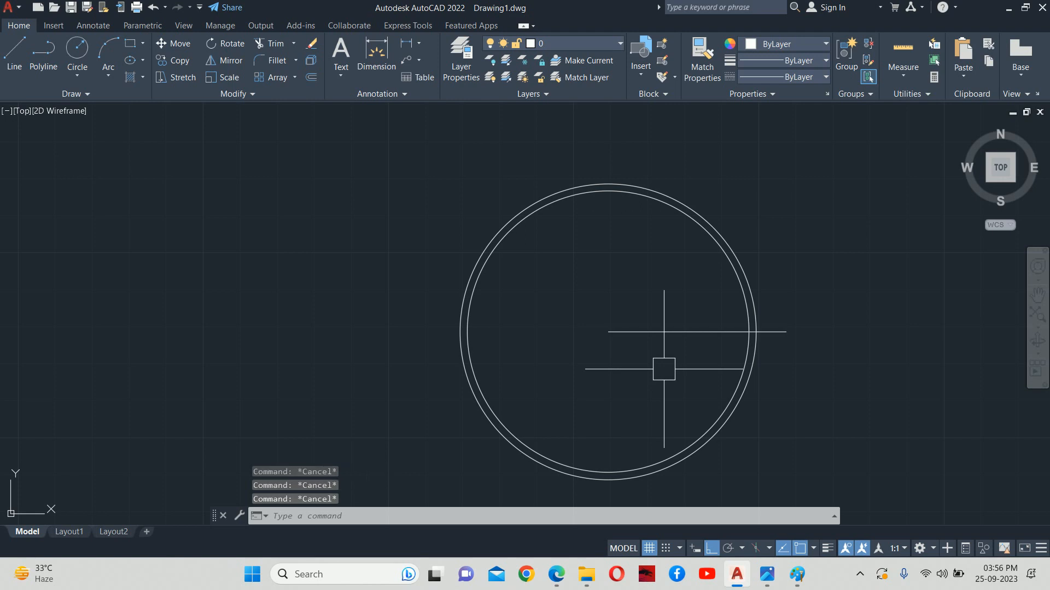
left_click(659, 338)
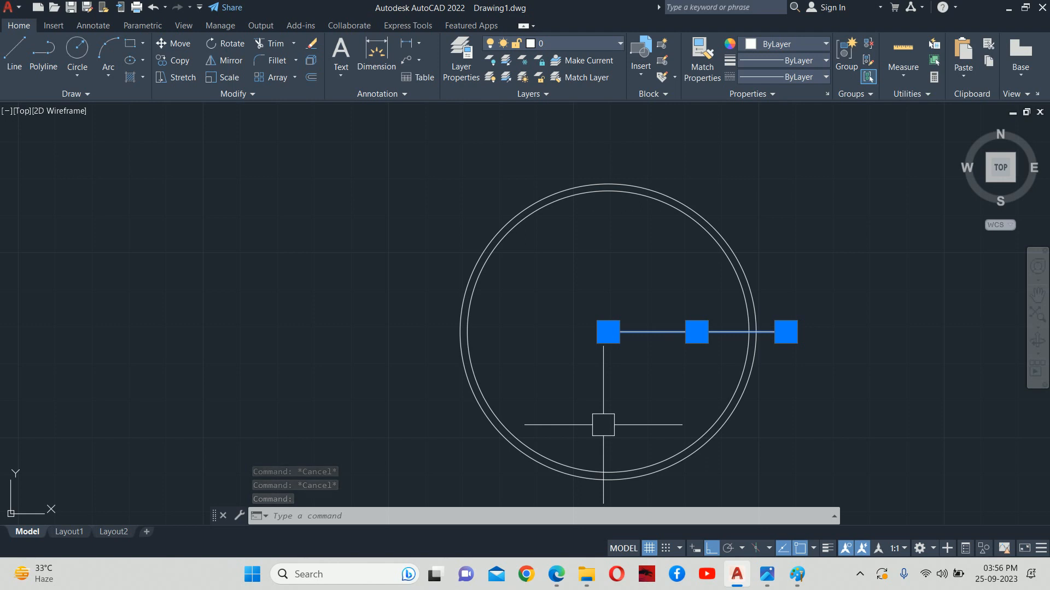
key("Escape")
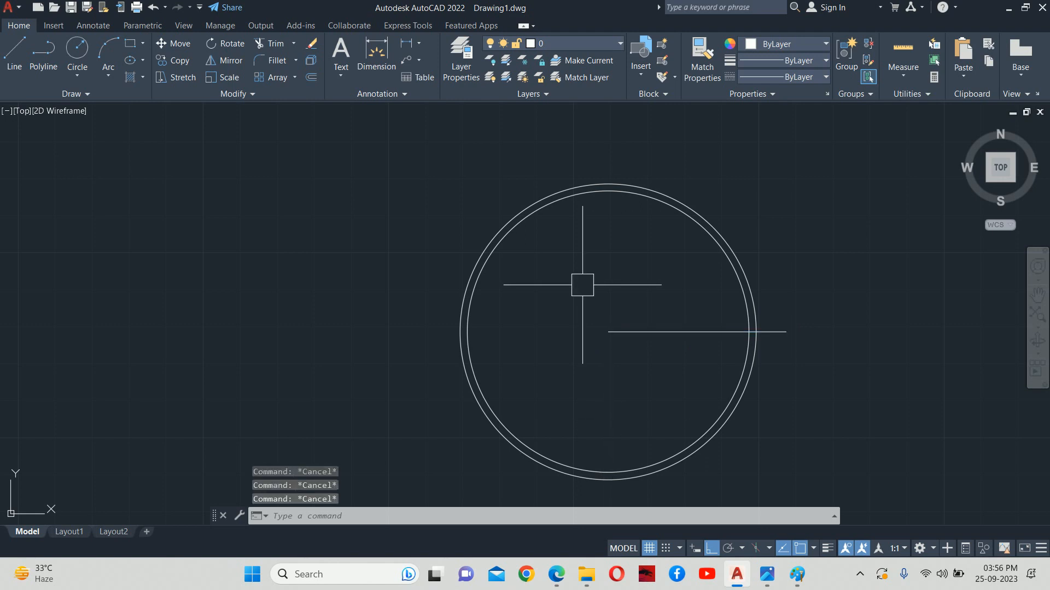
scroll(664, 190, "up", 2)
left_click(663, 190)
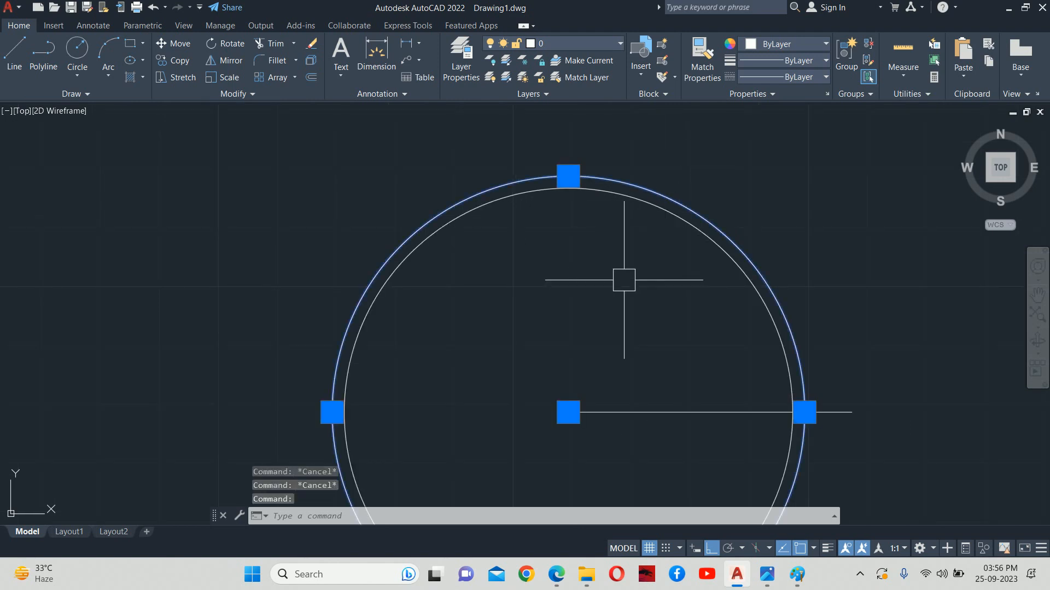
scroll(552, 305, "down", 2)
middle_click_drag(553, 304, 527, 278)
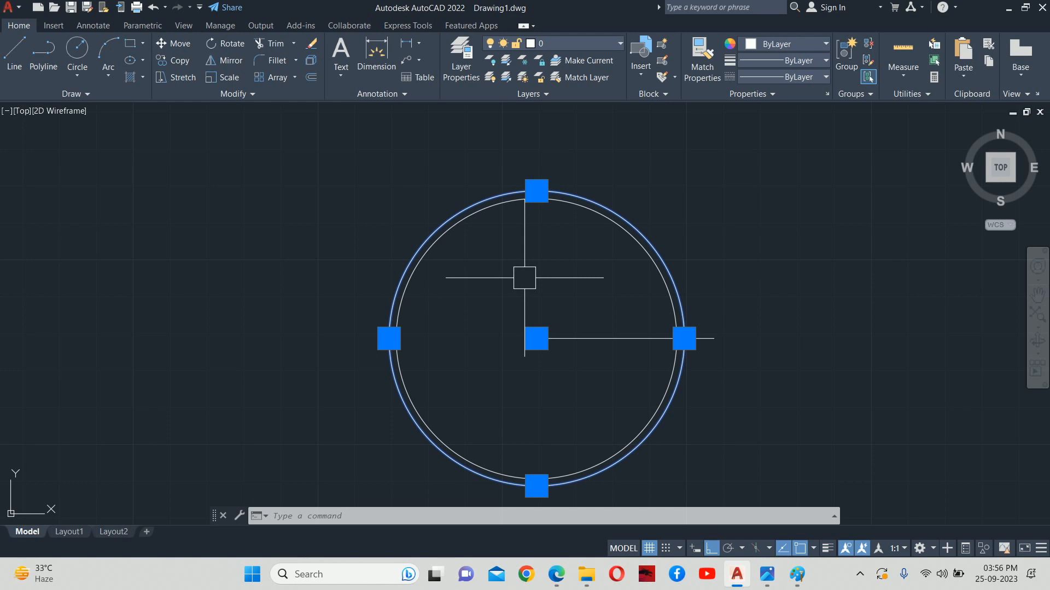
key("Escape")
key("Escape")
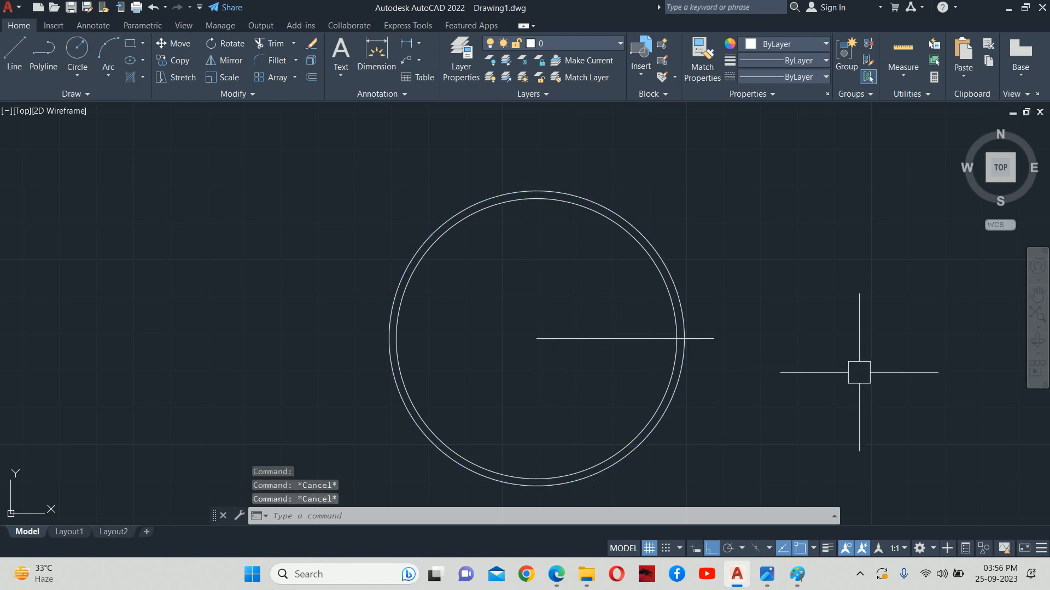
Draw a vertical line 8 units long upward from the outer circle's top quadrant.
middle_click_drag(693, 309, 657, 353)
type("1")
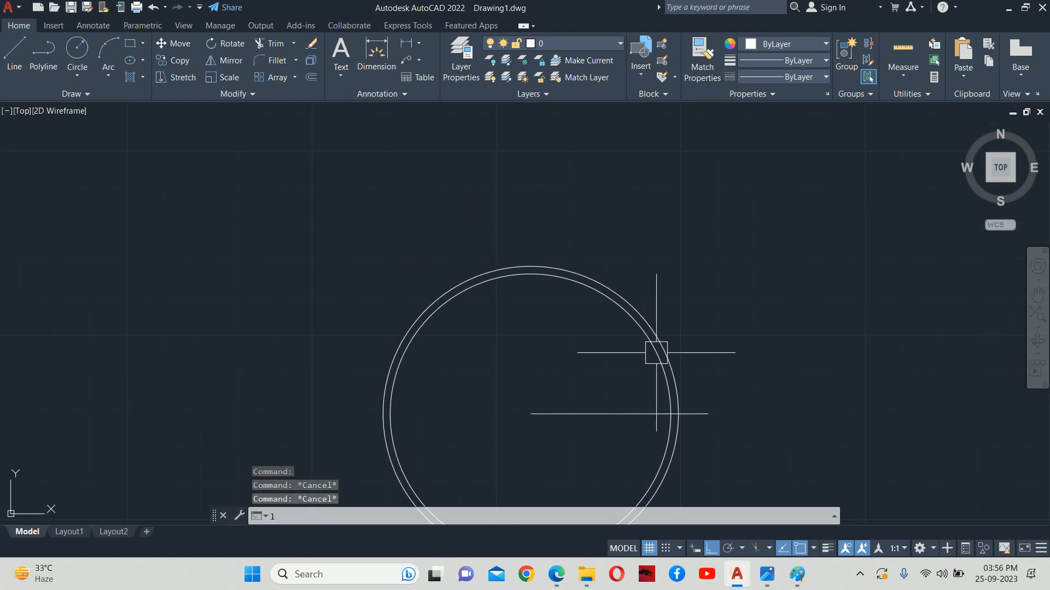
key("Return")
key("Escape")
key("Escape")
key("Return")
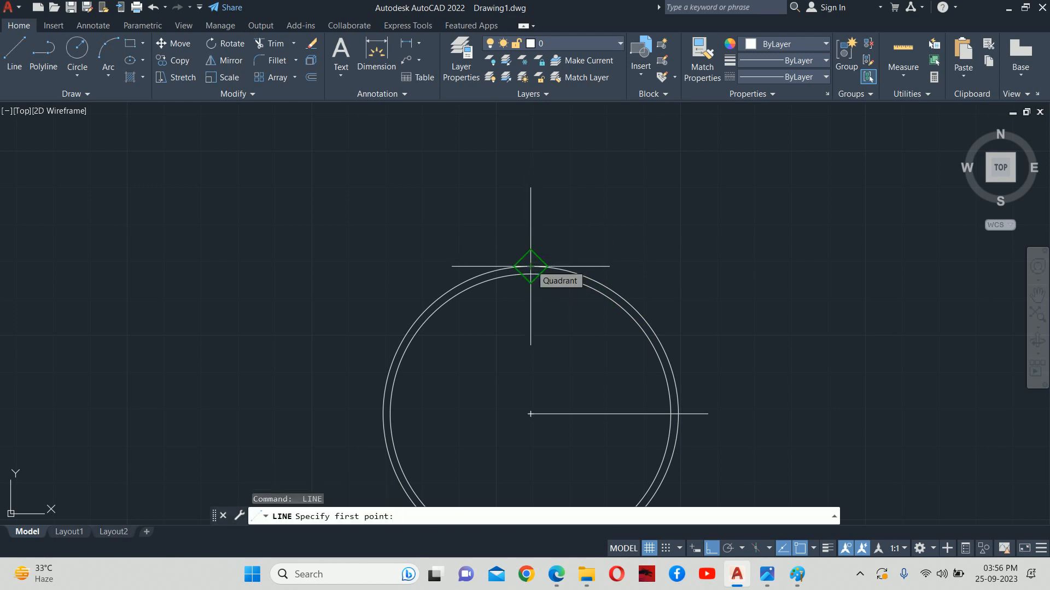
left_click(530, 267)
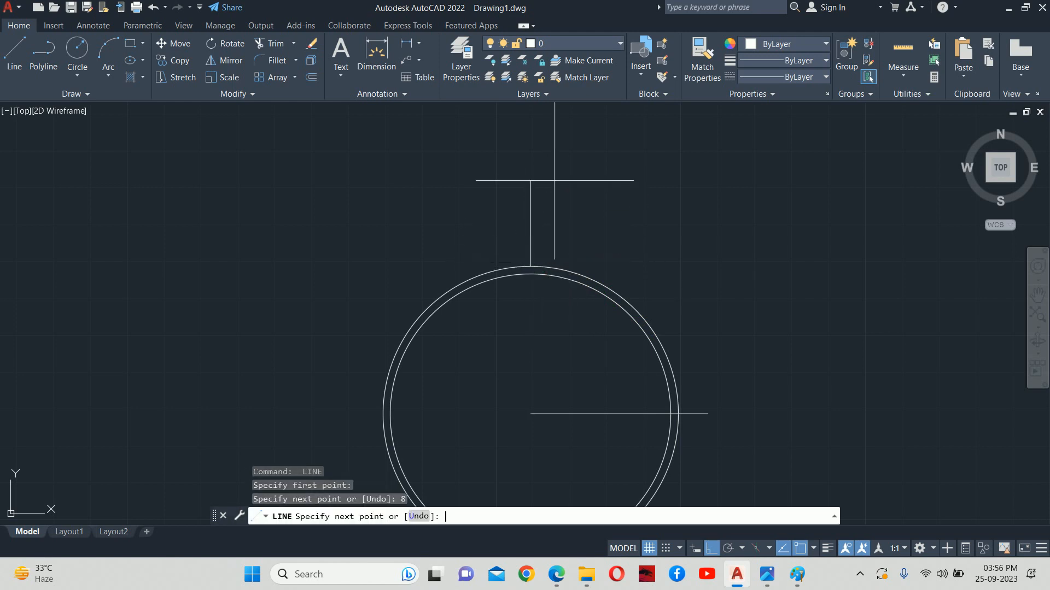
key("Escape")
key("Escape")
key("Escape")
key("Escape")
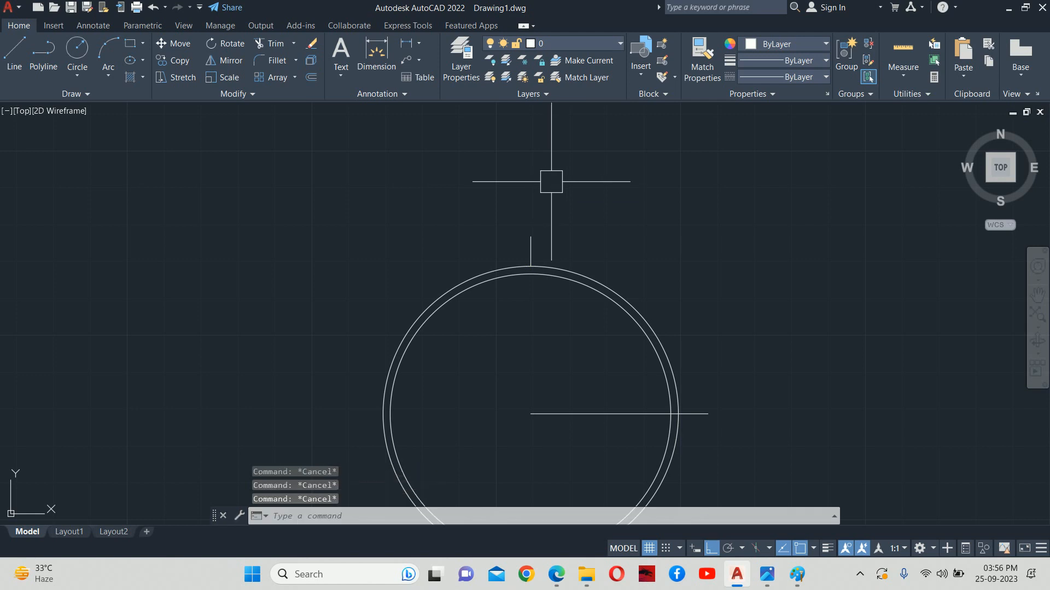
Draw a circle of radius 8 centred on the upper end of the short vertical line.
scroll(517, 265, "down", 2)
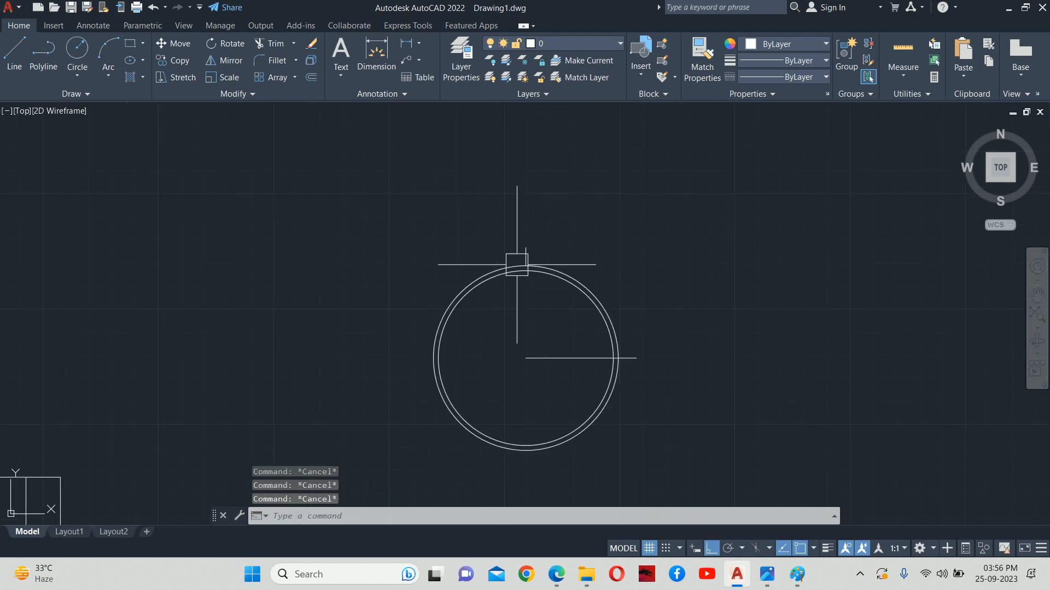
type("c")
key("Return")
scroll(503, 247, "up", 4)
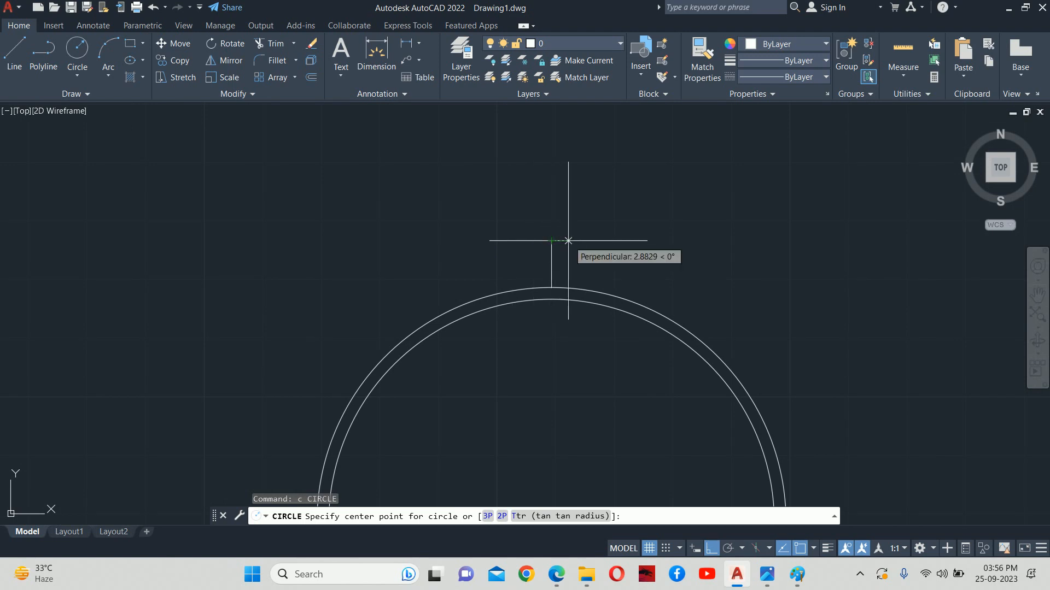
left_click(551, 240)
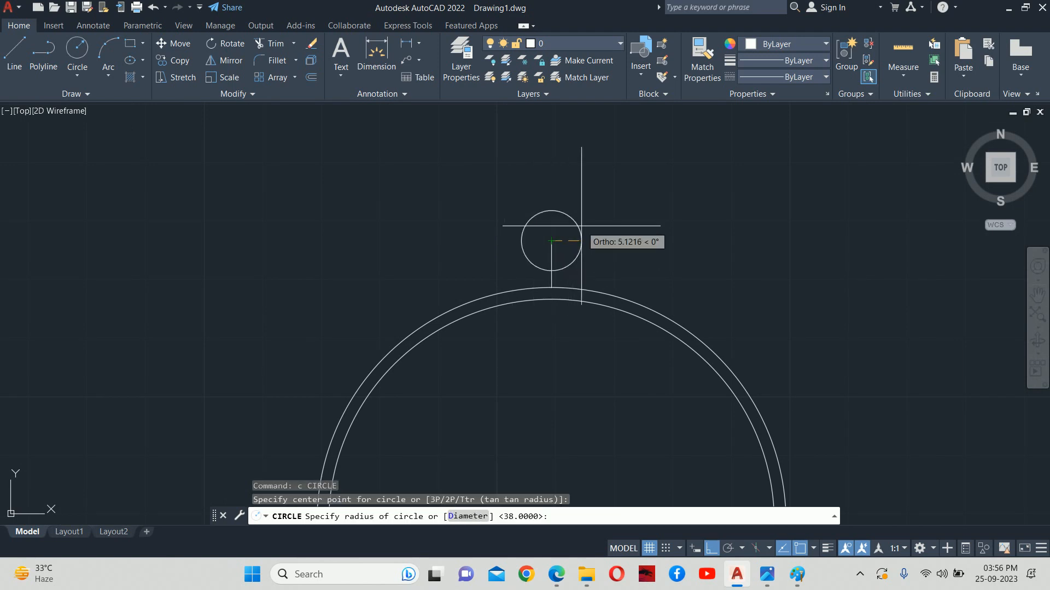
key("Return")
key("Escape")
key("Escape")
Add a concentric circle of radius 10 around the small radius 8 circle.
key("Return")
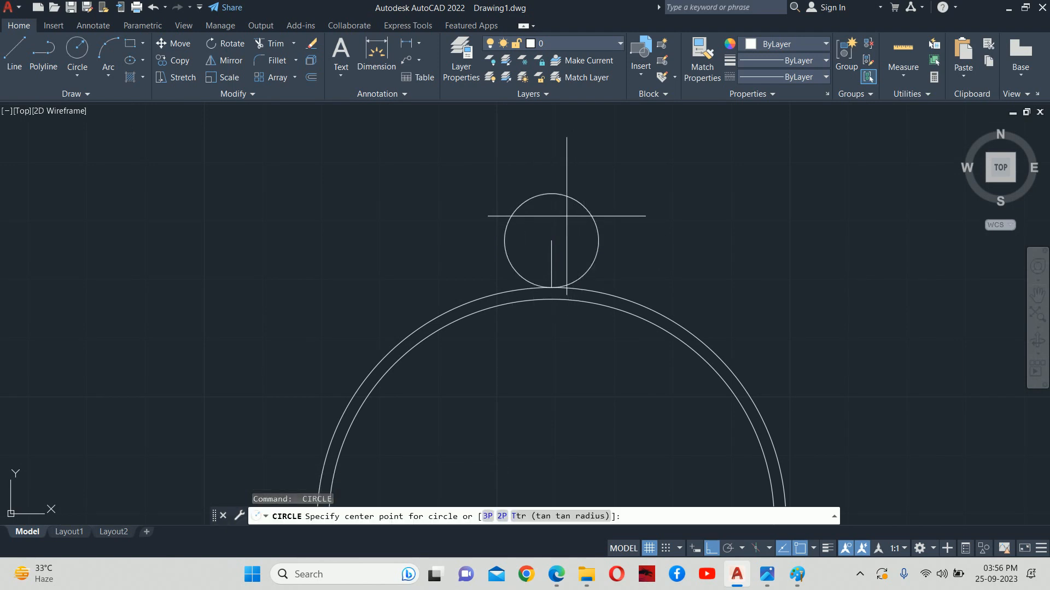
left_click(561, 229)
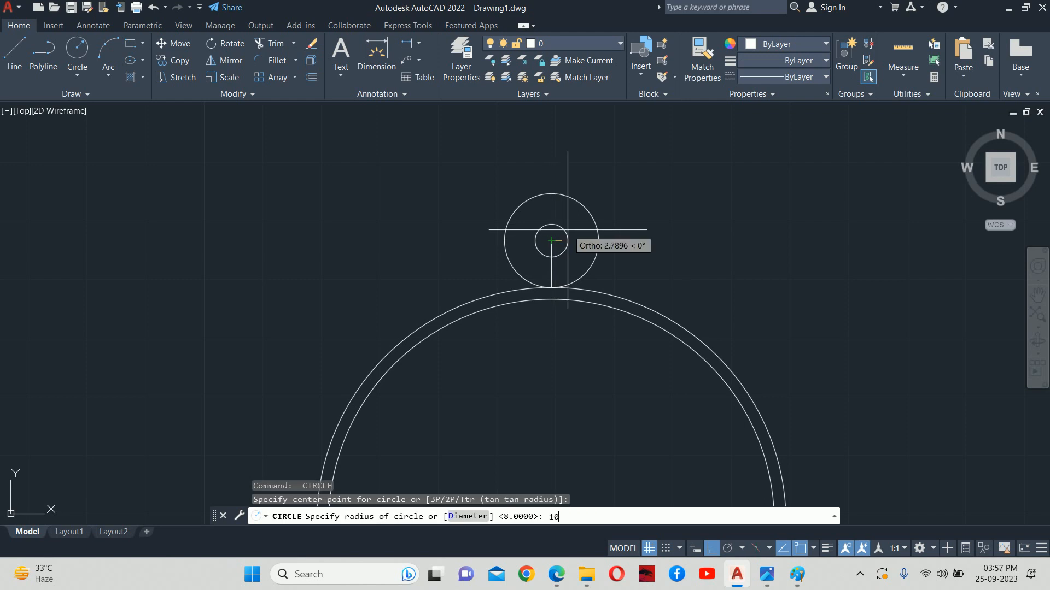
type("10")
key("Return")
key("Escape")
key("Escape")
key("Escape")
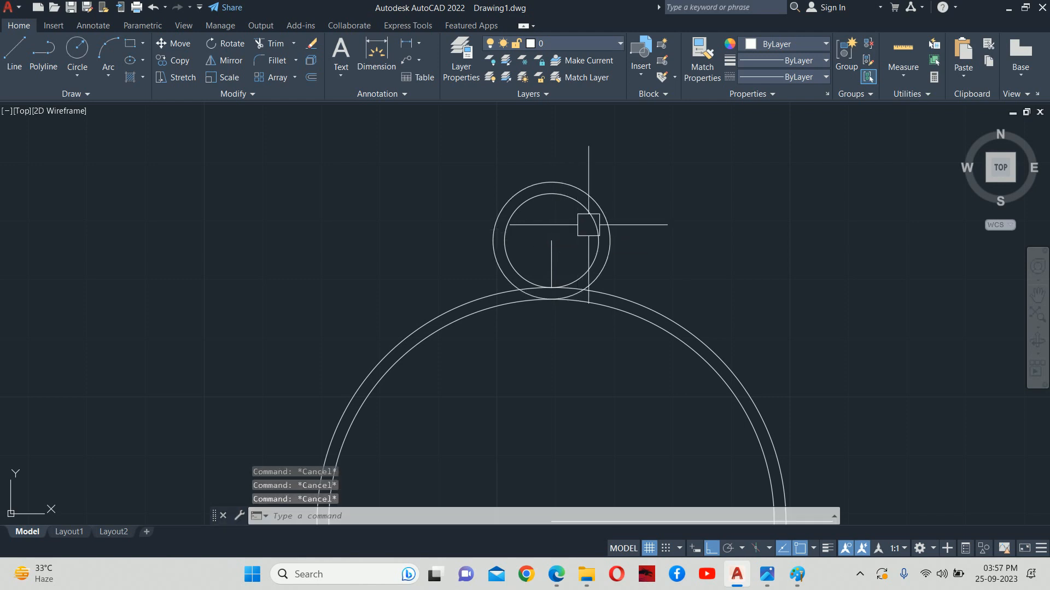
Draw a horizontal line across the radius 10 circle from its left quadrant to its right quadrant.
type("l")
key("Return")
left_click(492, 241)
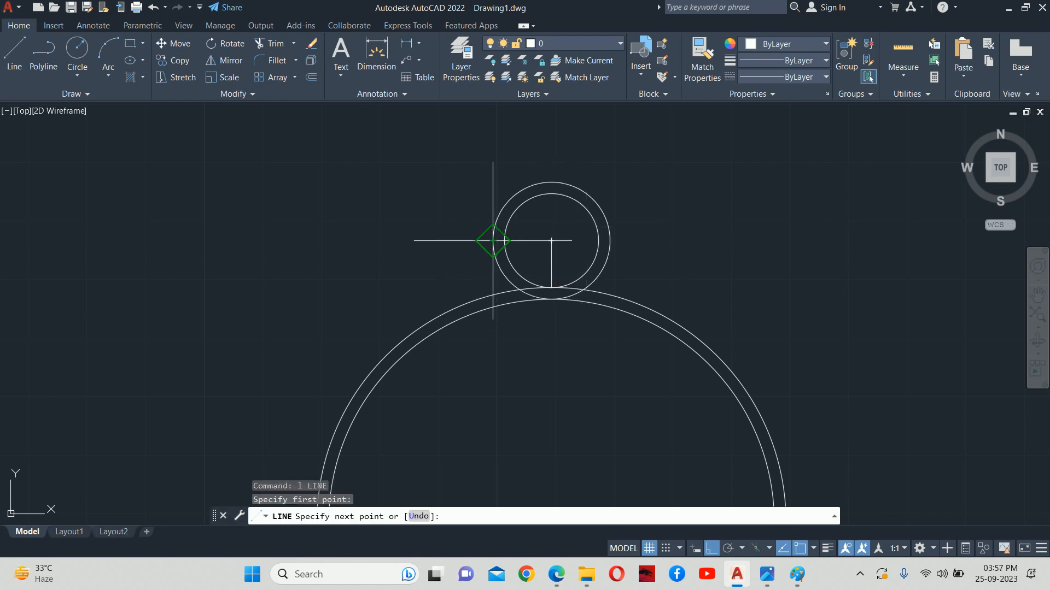
left_click(608, 239)
key("Escape")
key("Escape")
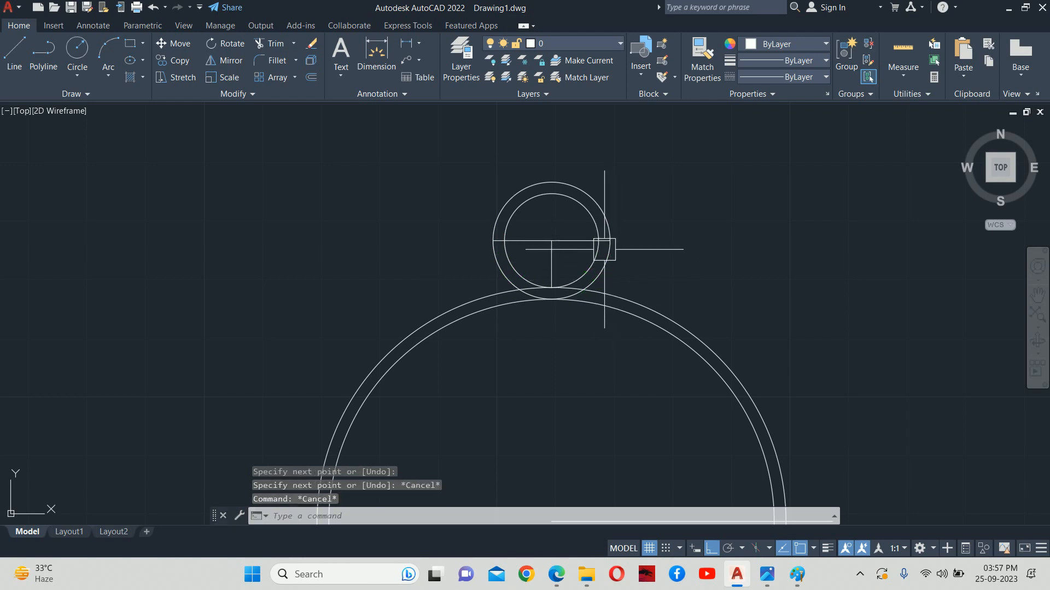
Undo the horizontal line and the two small circles above the large circle.
scroll(574, 247, "up", 5)
left_click(496, 284)
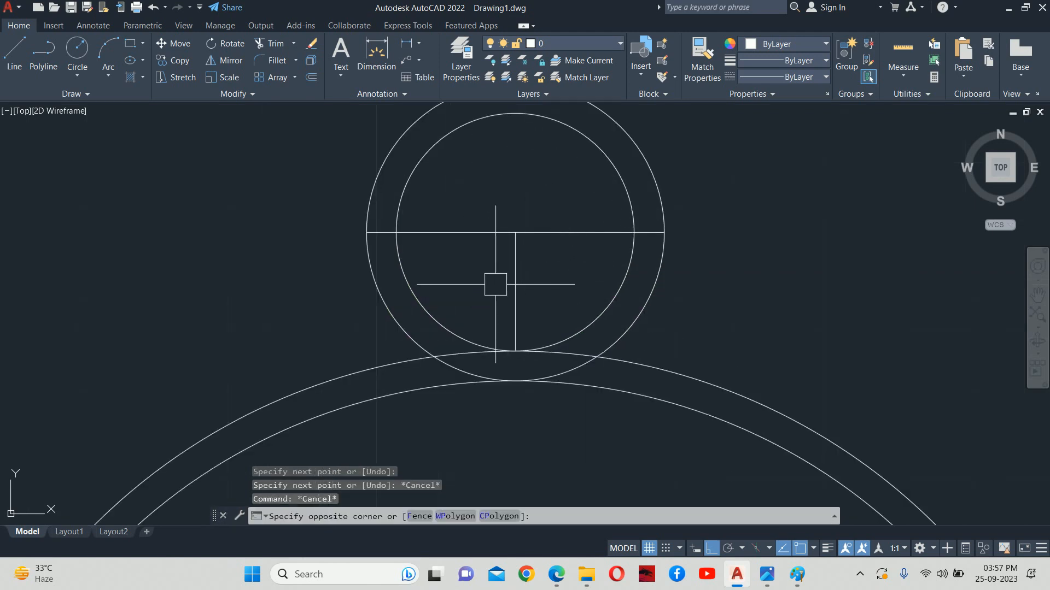
left_click(537, 264)
left_click(543, 251)
left_click(502, 265)
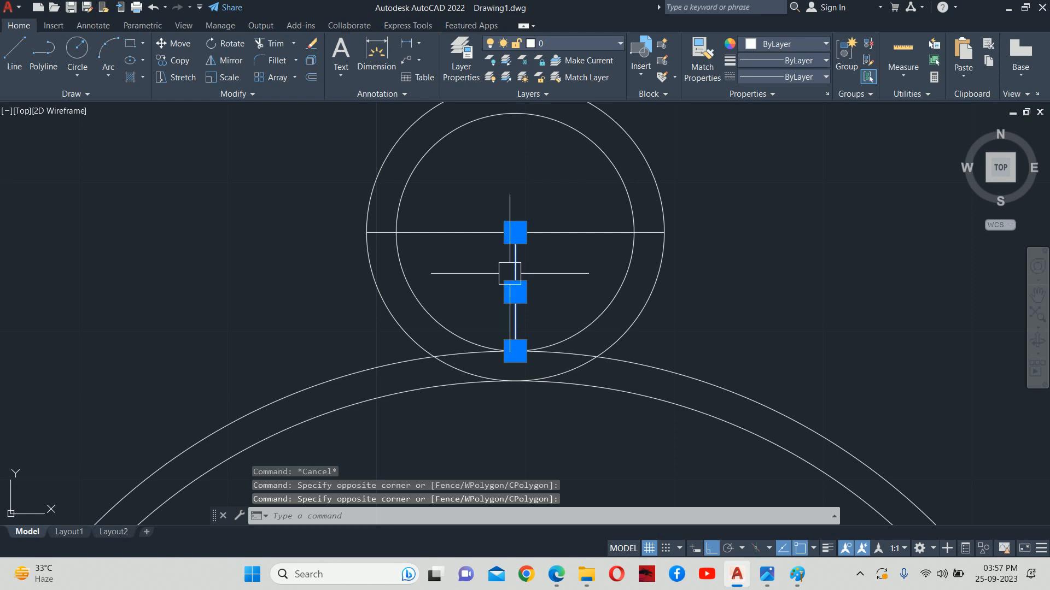
key("ctrl+z")
key("ctrl+z")
key("ctrl+z")
key("ctrl+z")
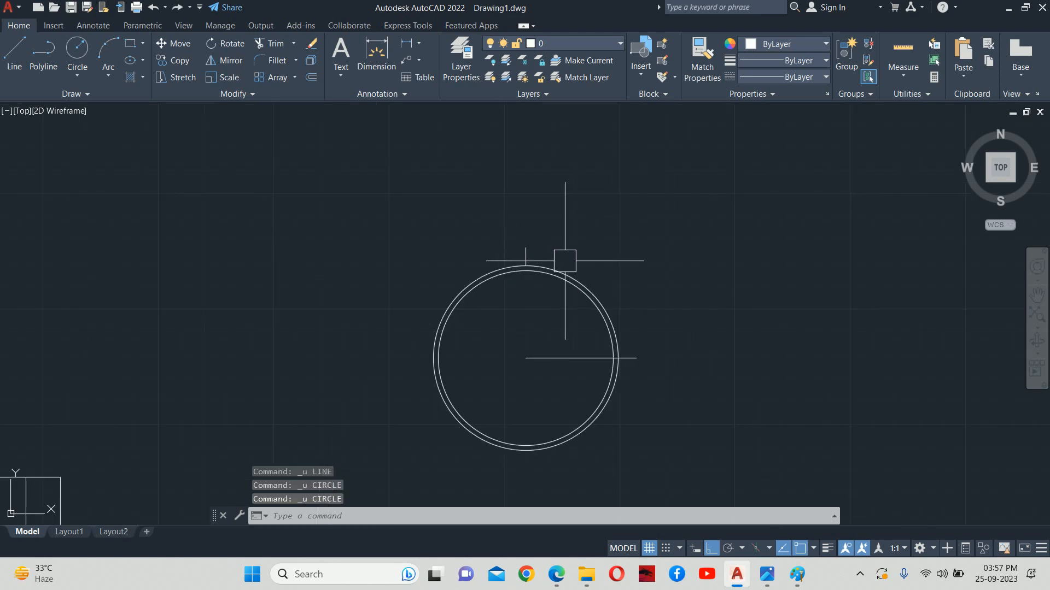
Draw a circle of radius 8 at the vertical line's upper end, checking the radius in the Civil WB 0.jpg reference image.
scroll(535, 266, "up", 2)
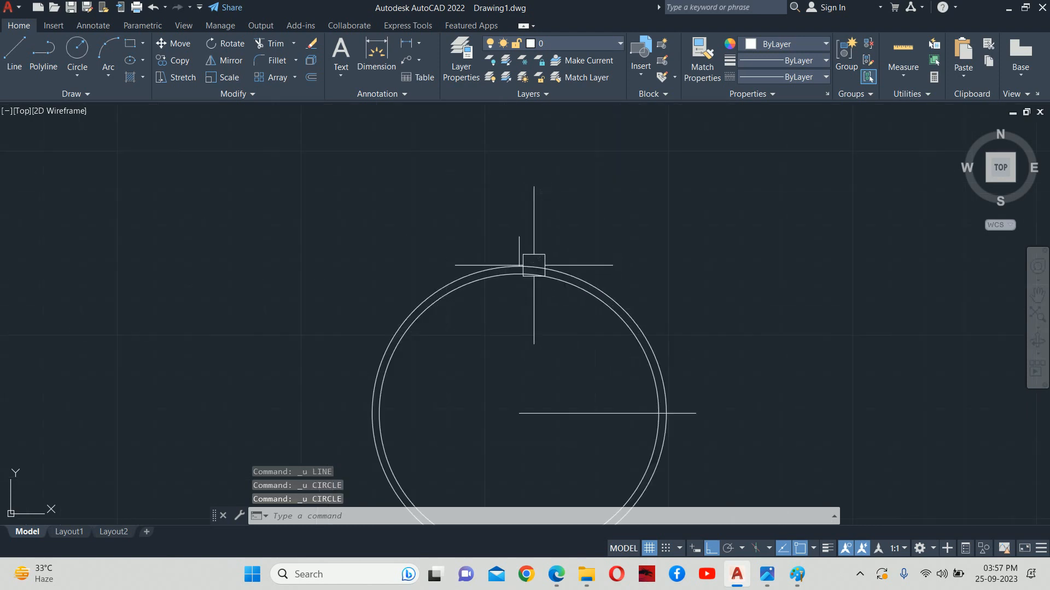
scroll(534, 265, "up", 1)
type("c")
key("Return")
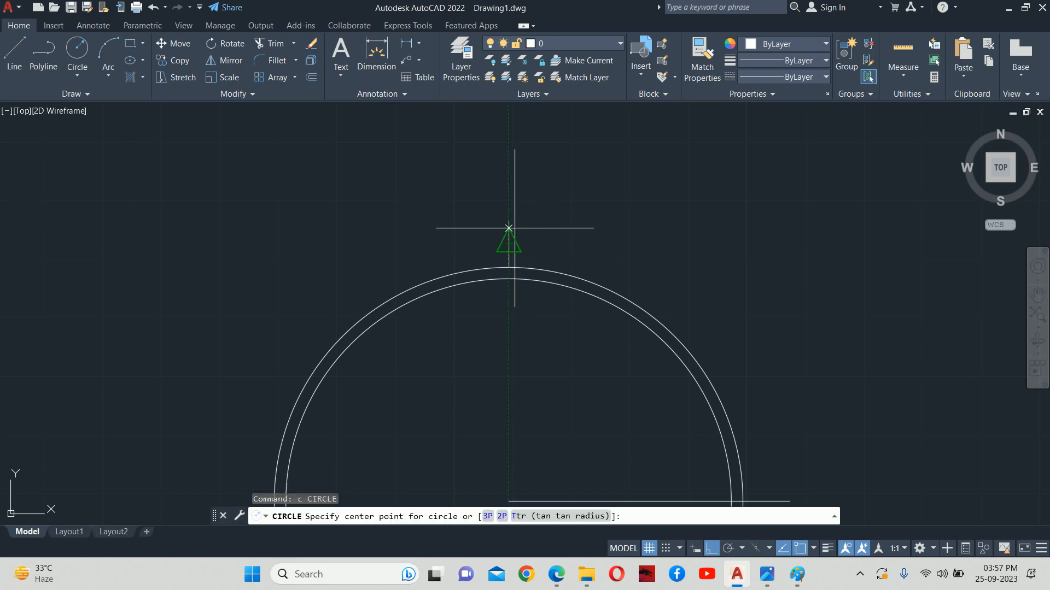
left_click(509, 220)
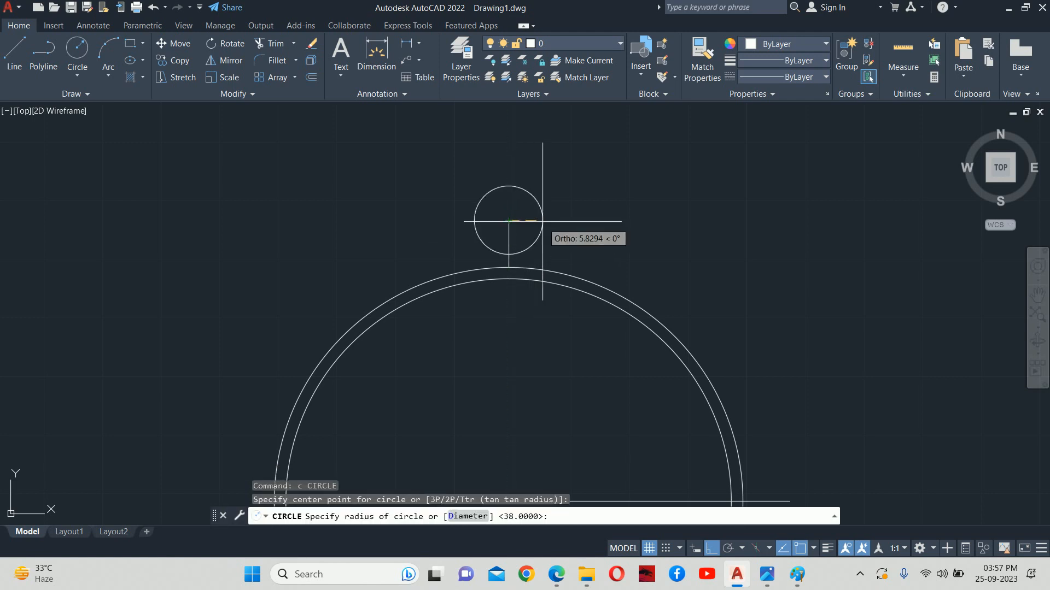
left_click(768, 577)
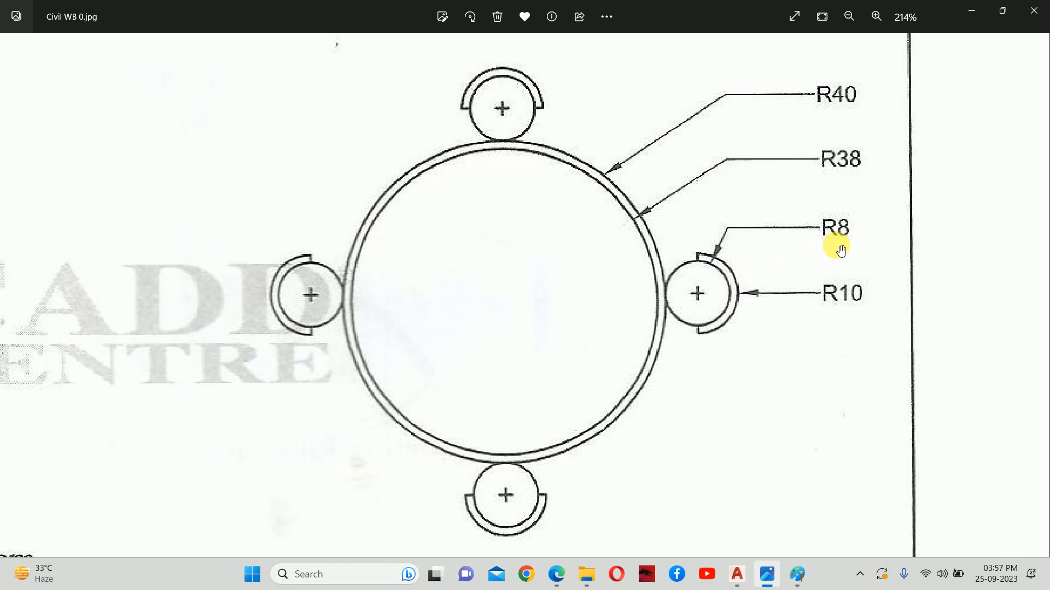
key("alt+Tab")
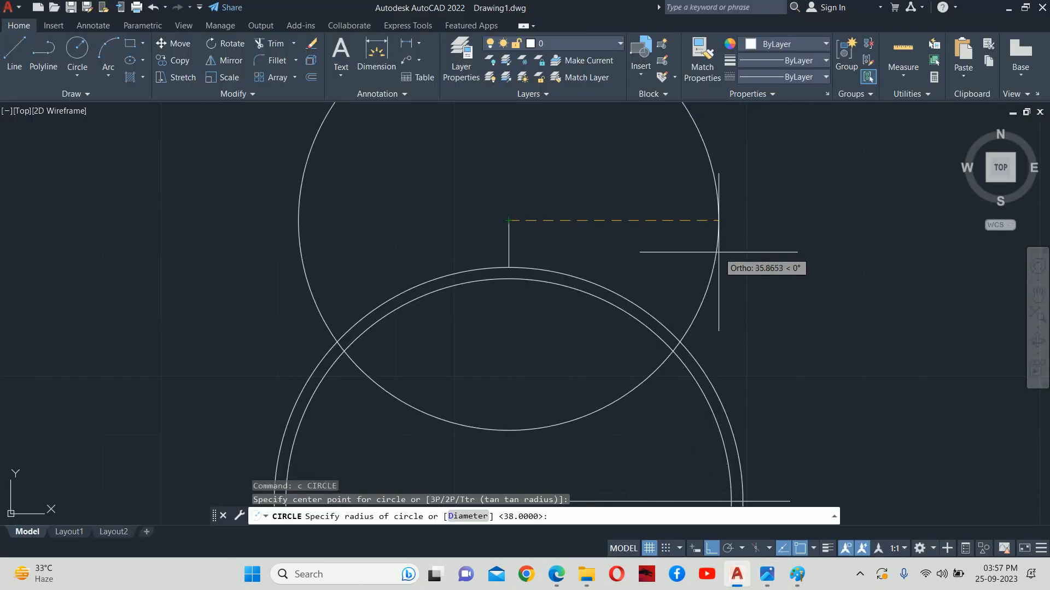
type("8")
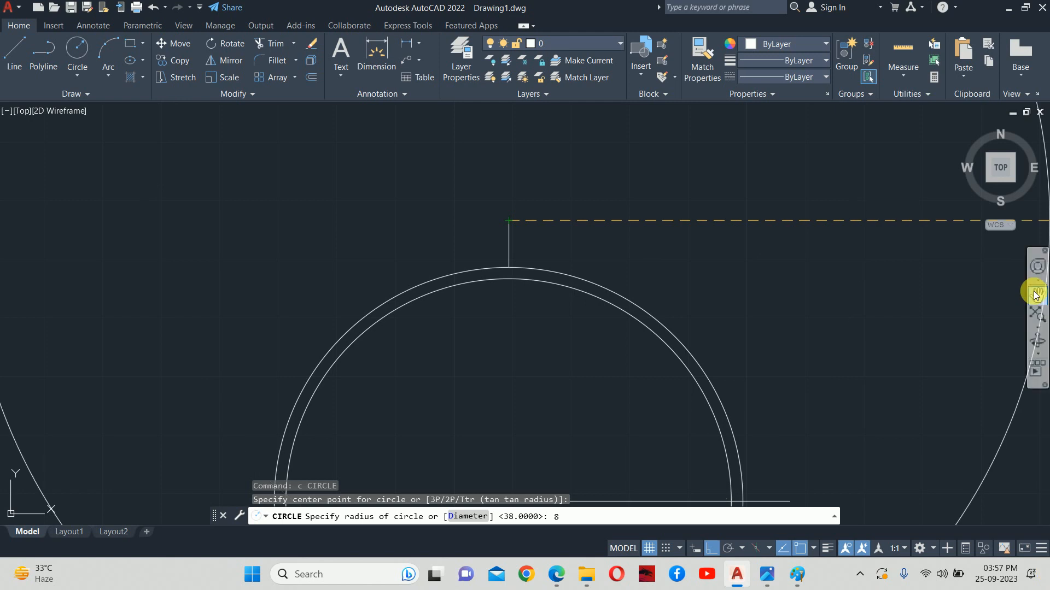
key("Return")
key("Escape")
key("Escape")
Draw a circle of radius 10 concentric with the small radius 8 circle.
key("space")
scroll(508, 204, "up", 2)
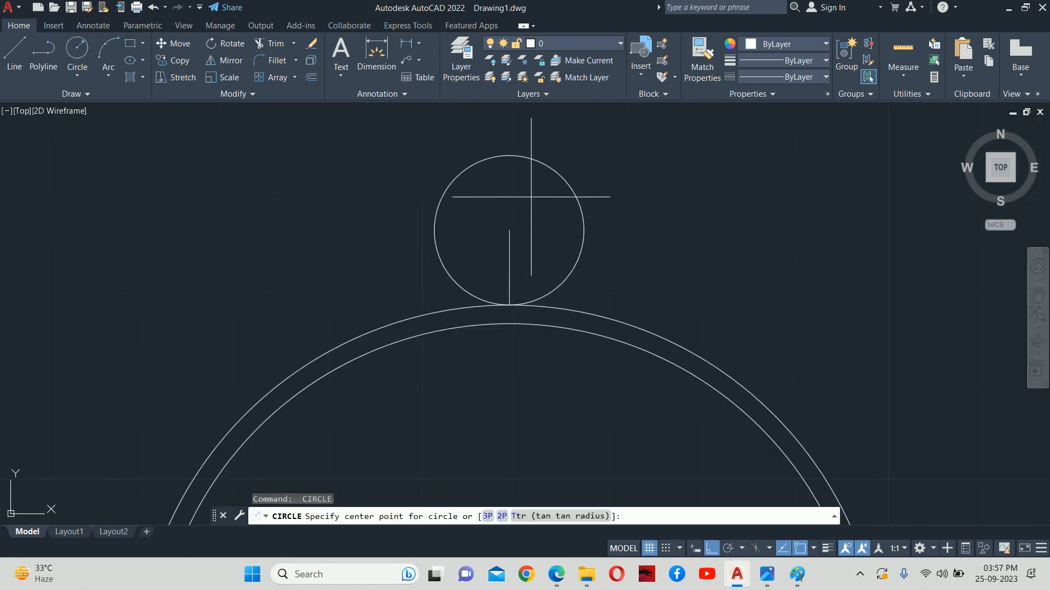
left_click(508, 231)
type("1")
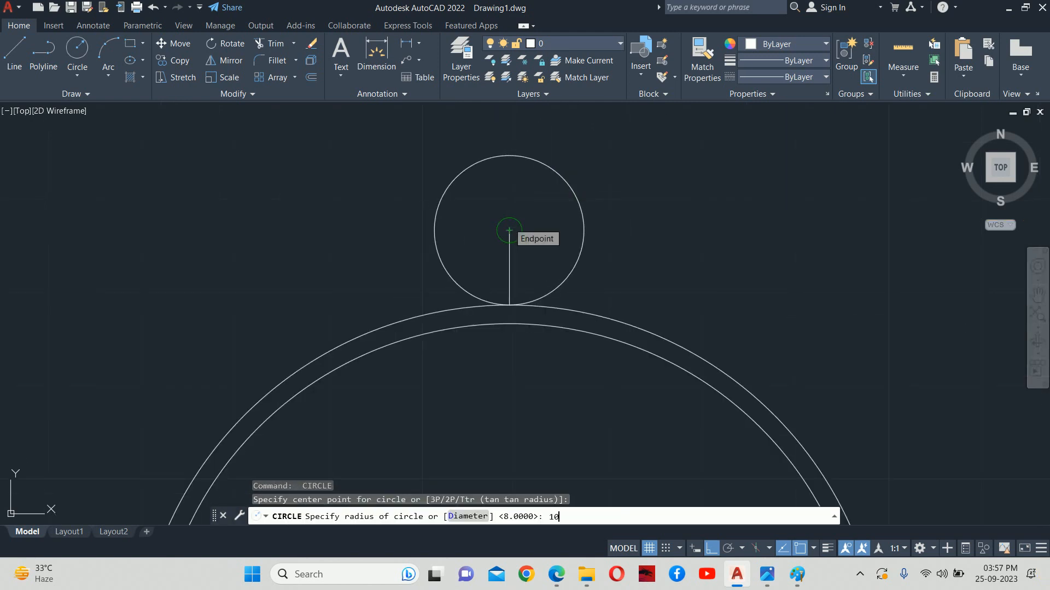
type("0")
key("Return")
key("Escape")
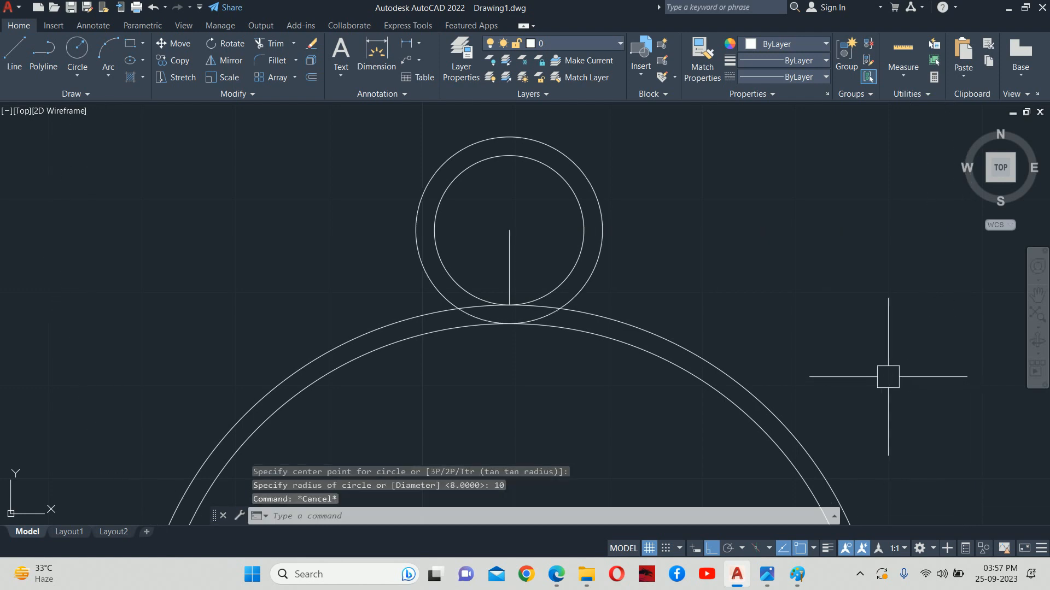
key("Escape")
Draw a horizontal diameter line between the left and right quadrants of the radius 10 circle.
type("l")
key("Return")
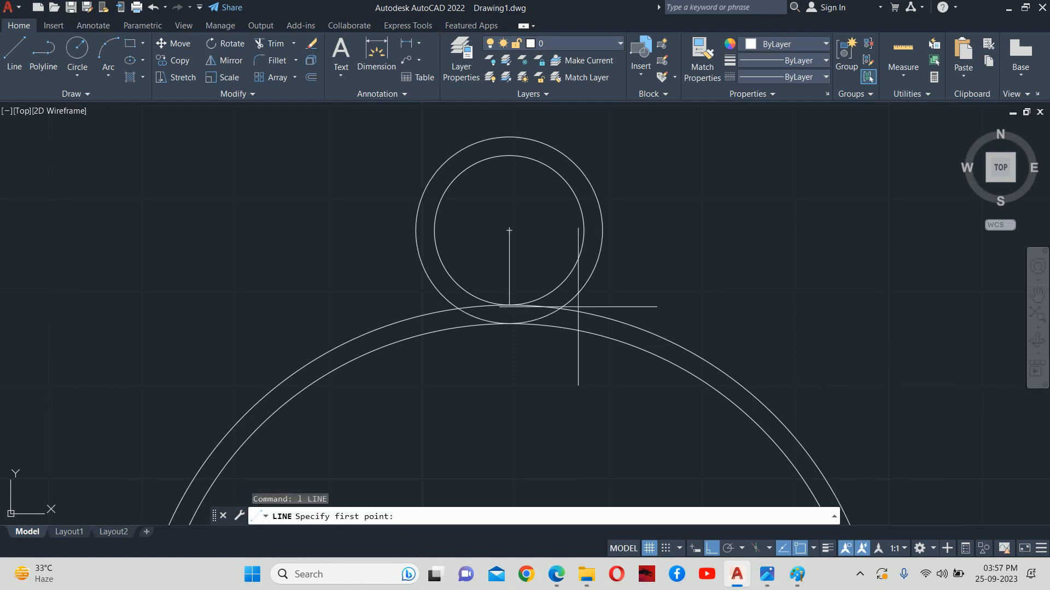
left_click(415, 230)
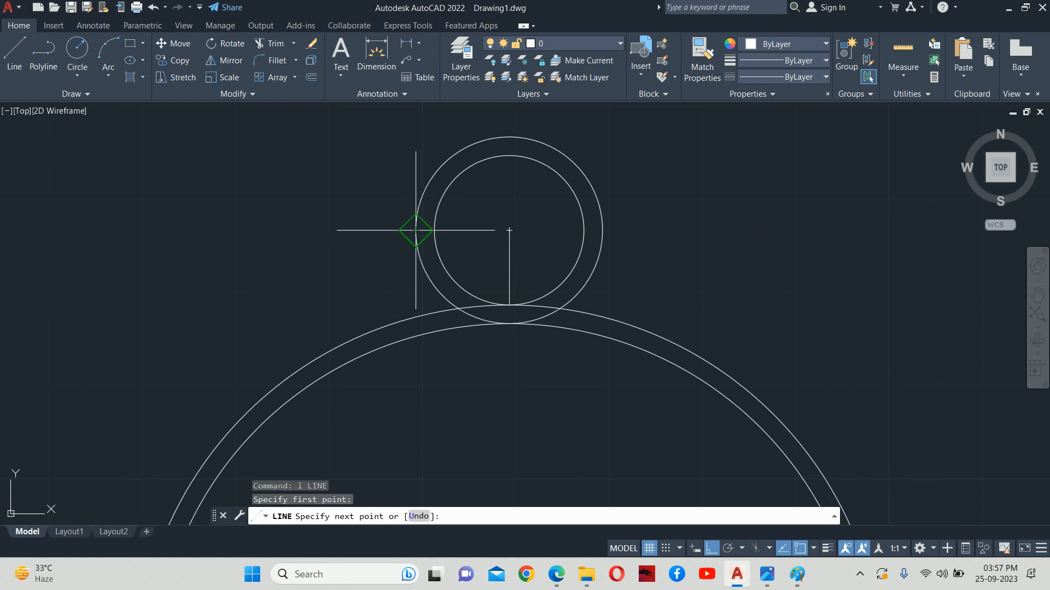
left_click(601, 230)
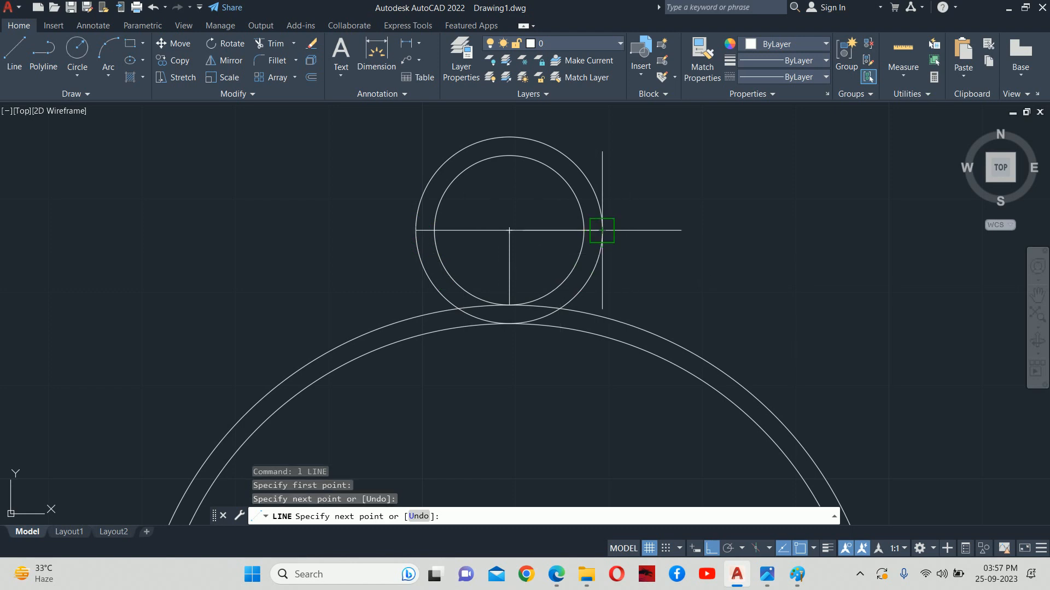
key("Escape")
key("Escape")
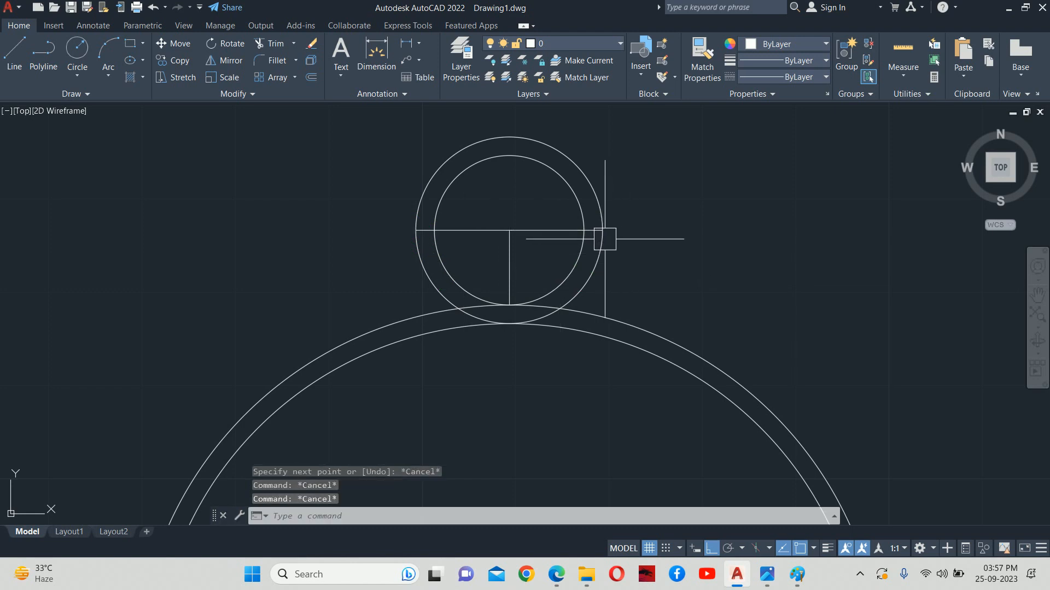
Trim the lower half of the upper radius 10 circle and the diameter line's part inside the radius 8 circle, following Civil WB 0.jpg.
key("alt+Tab")
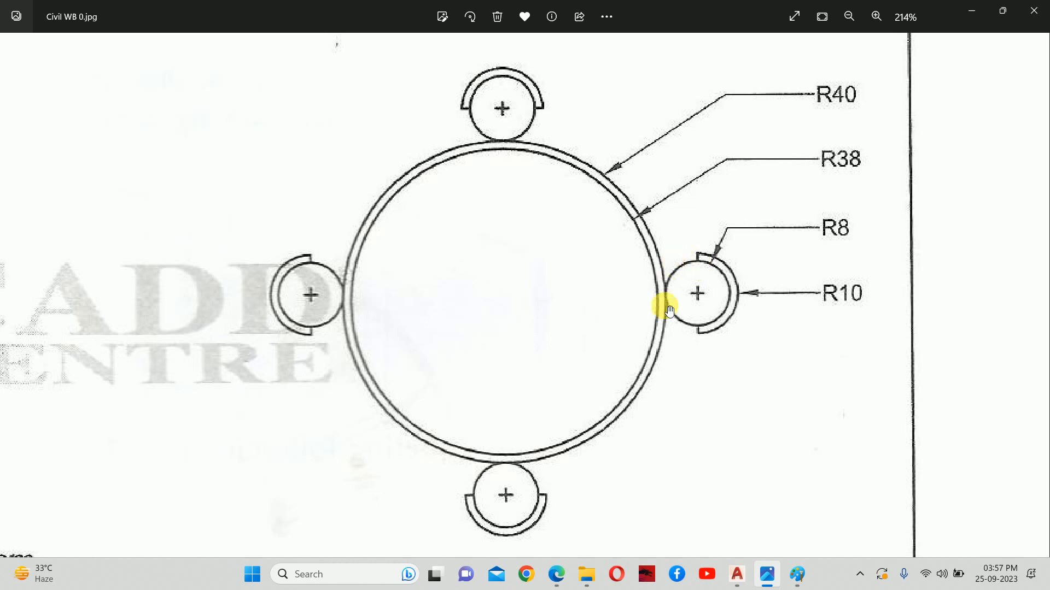
key("alt+Tab")
type("tr")
key("Return")
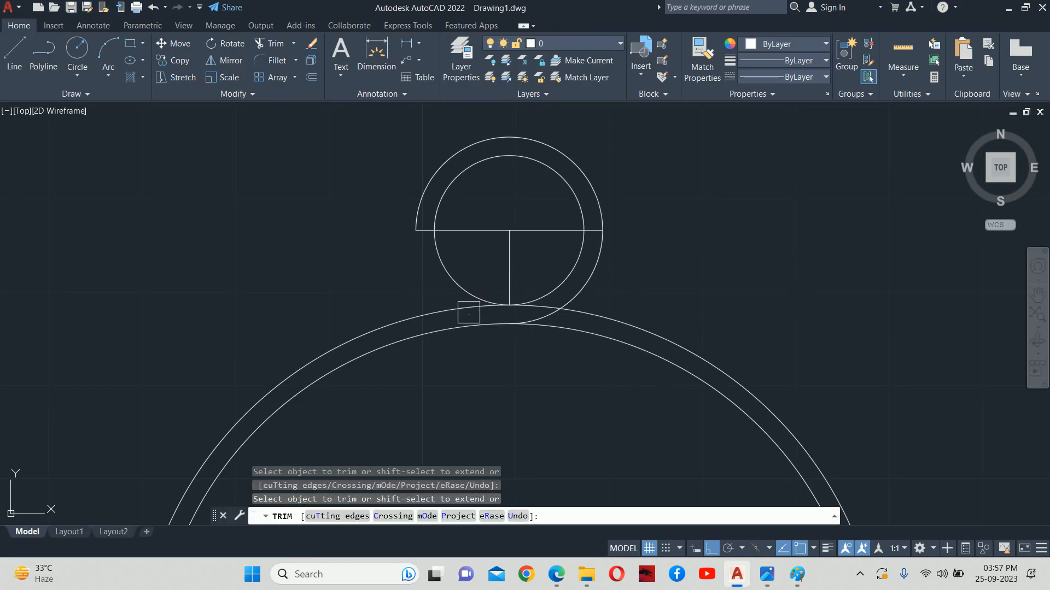
left_click(570, 312)
left_click(550, 230)
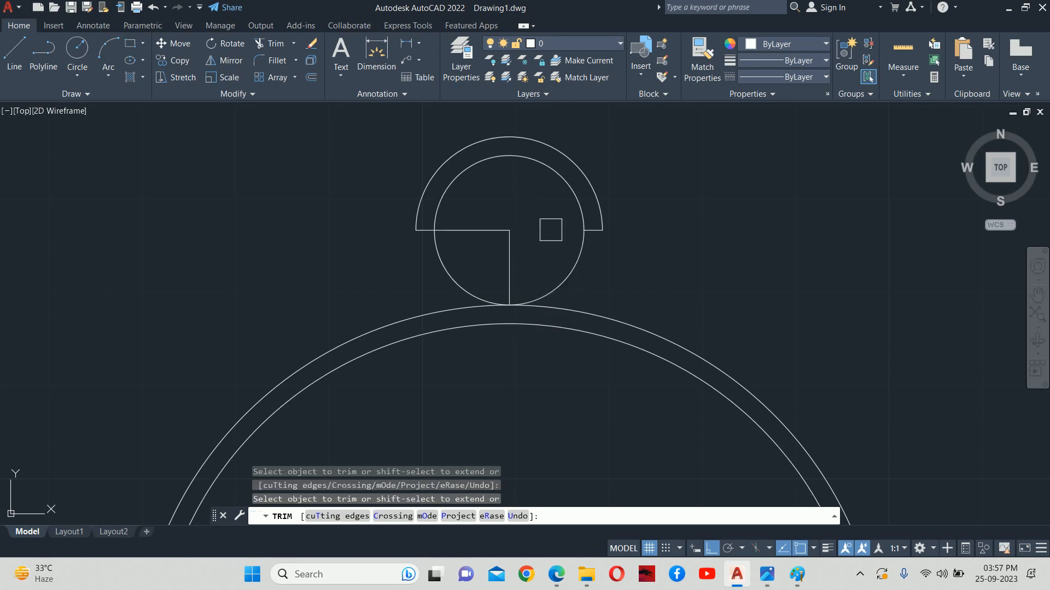
key("Escape")
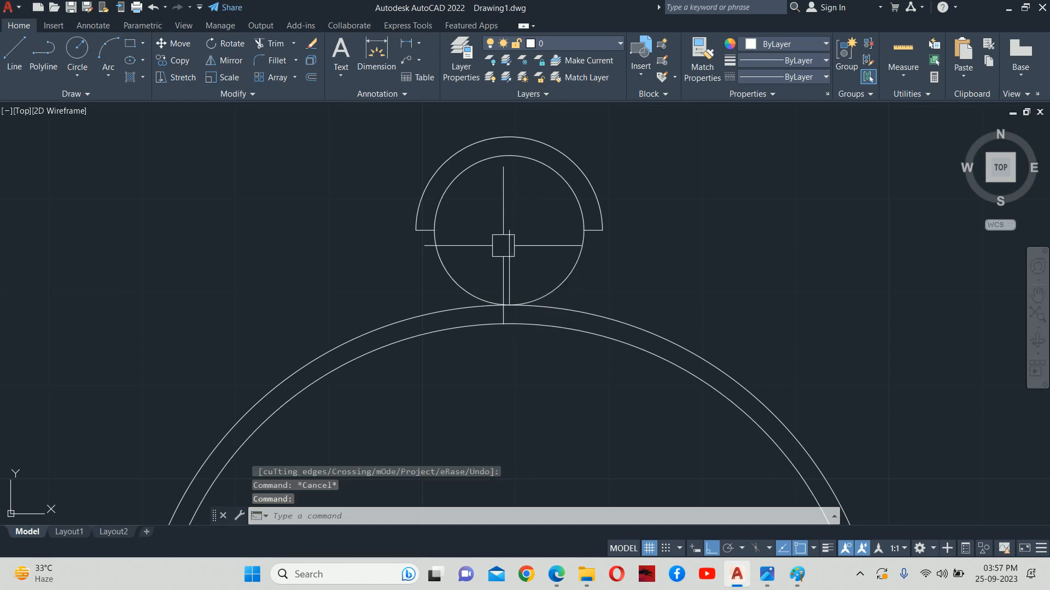
Delete the vertical construction line below the centre of the upper small circle.
left_click(509, 249)
mouse_move(507, 240)
scroll(507, 241, "down", 3)
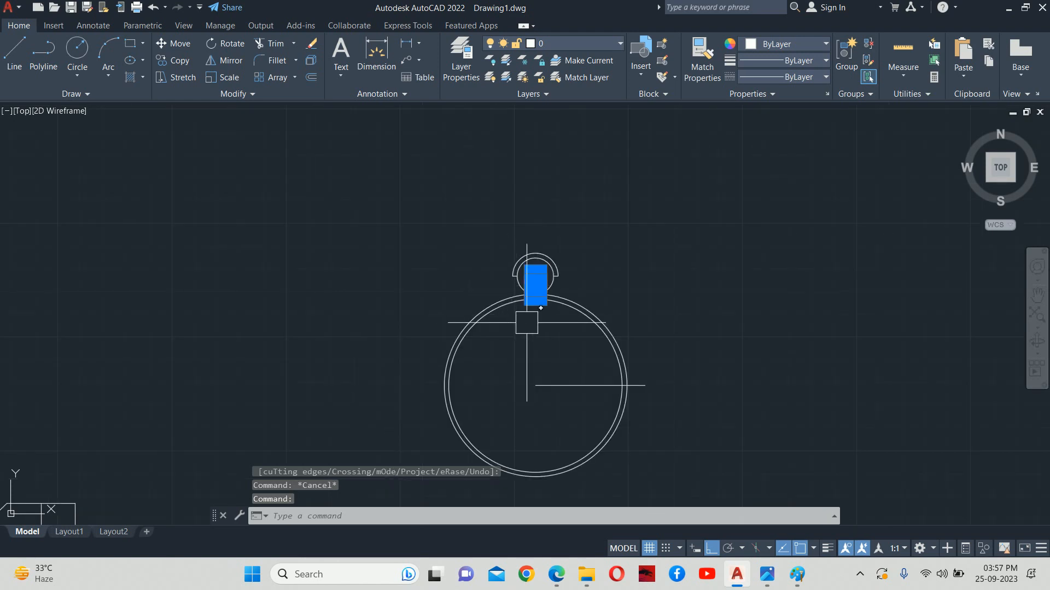
key("Delete")
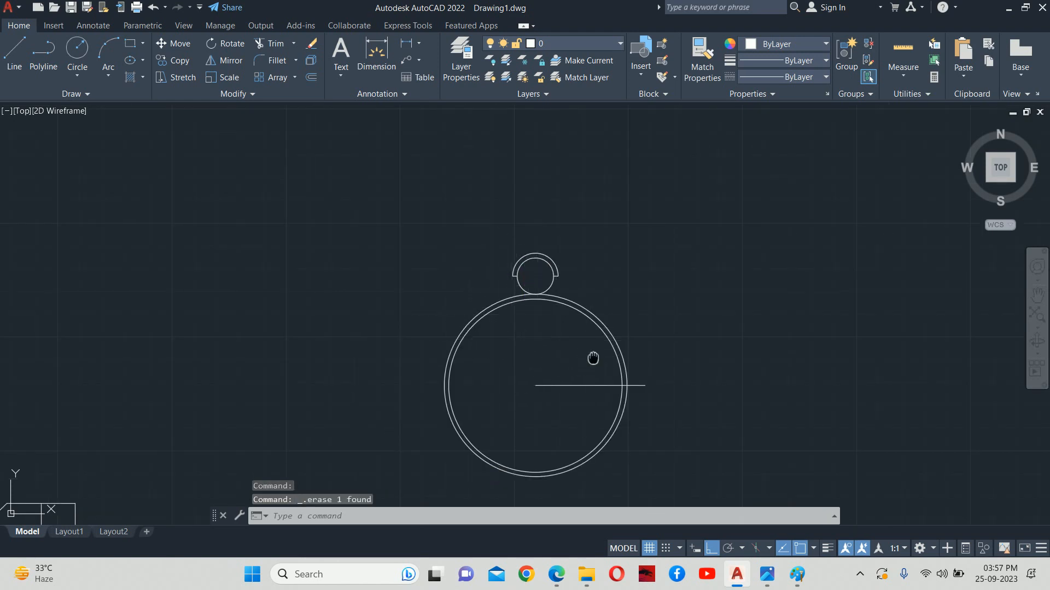
Draw a circle of radius 8 at the horizontal line's right end, checking the radius in the Civil WB 0.jpg reference image.
scroll(593, 357, "up", 3)
key("alt+Tab")
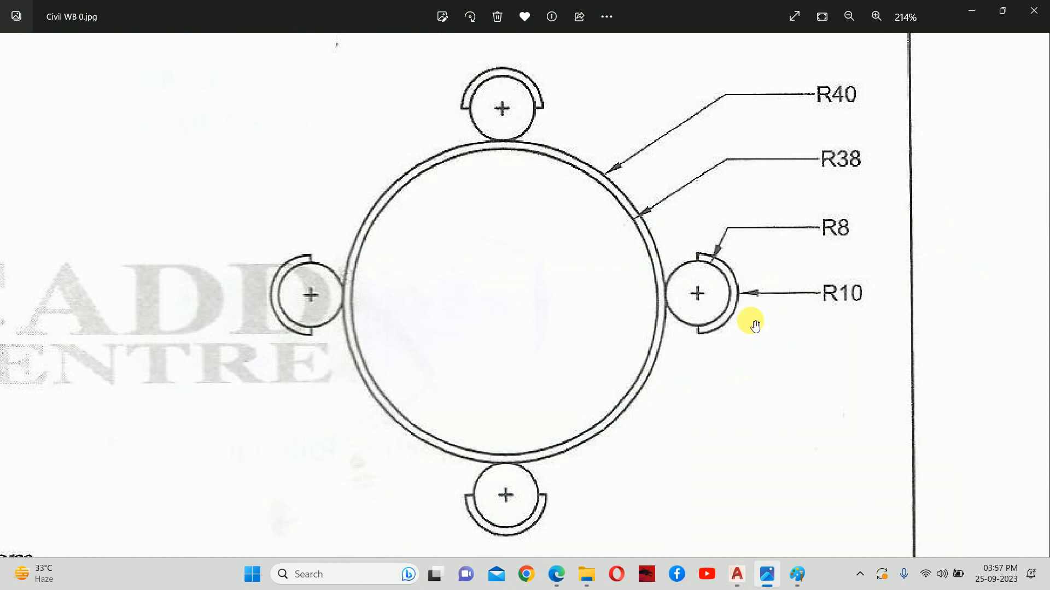
key("alt+Tab")
type("c")
key("Return")
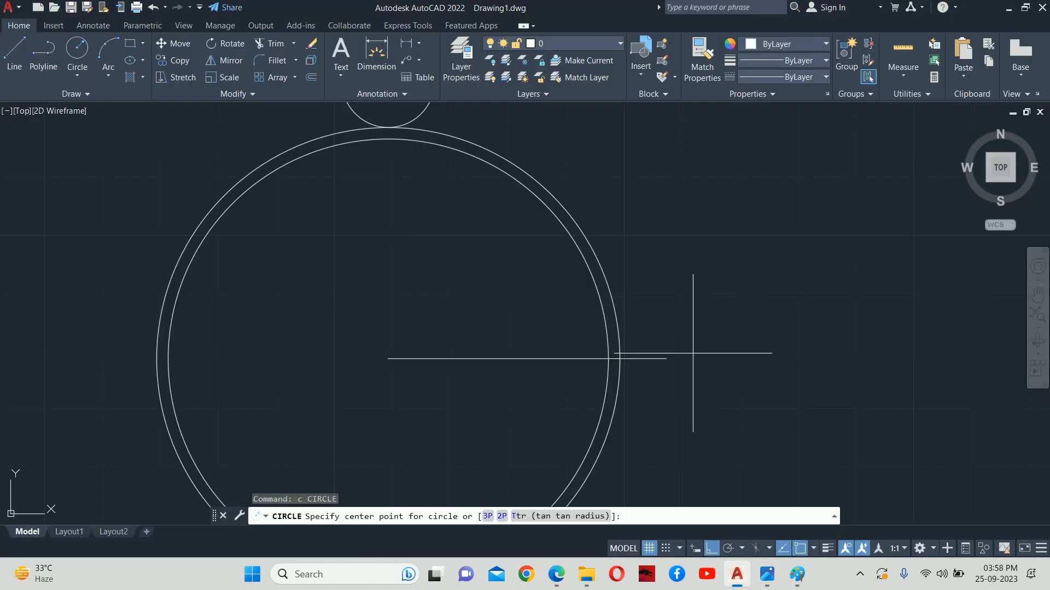
left_click(666, 359)
type("10")
key("Return")
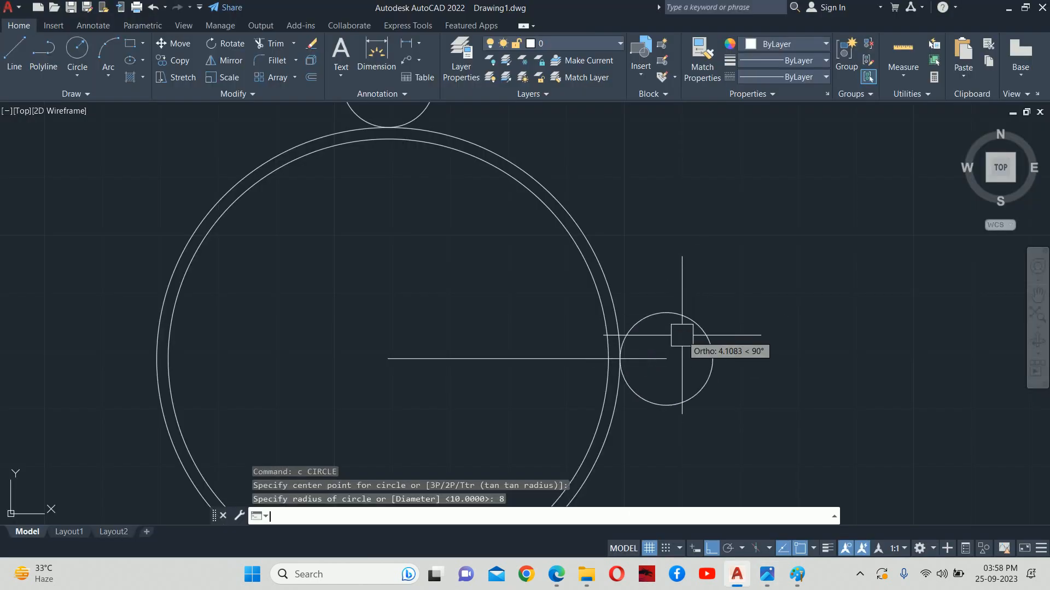
Draw a circle of radius 10 concentric with the radius 8 circle on the right.
key("Return")
left_click(665, 359)
type("1")
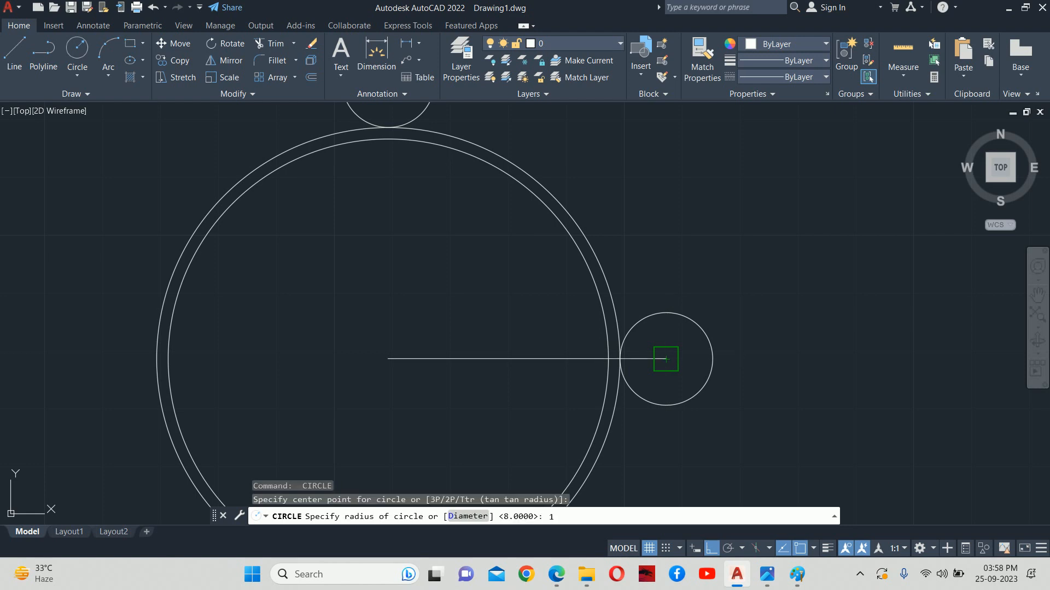
type("0")
key("Return")
Draw a vertical diameter line across the right radius 10 circle and trim its part inside the radius 8 circle.
type("l")
key("Return")
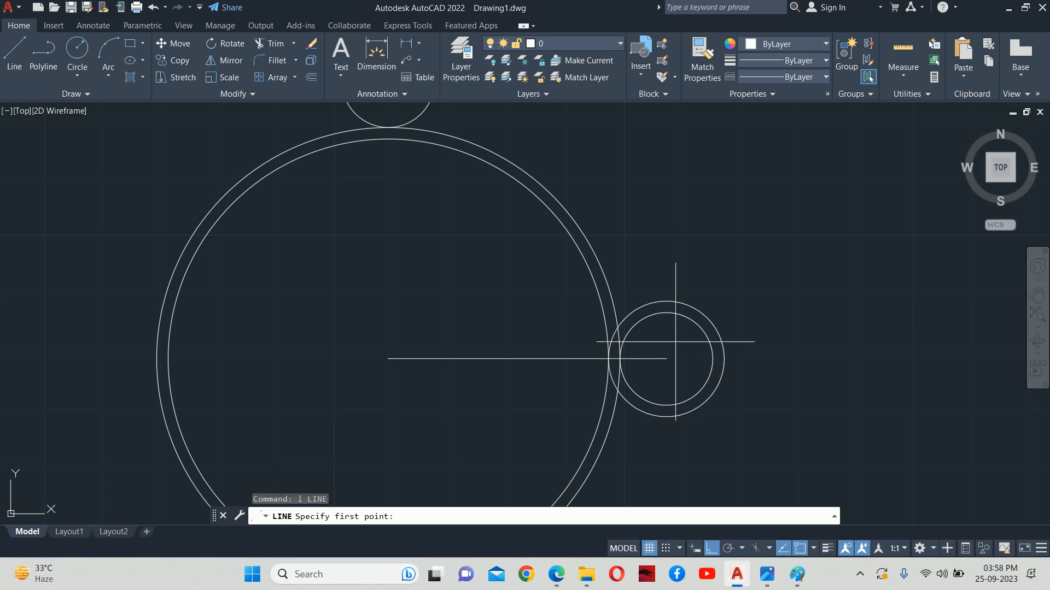
left_click(666, 301)
left_click(666, 405)
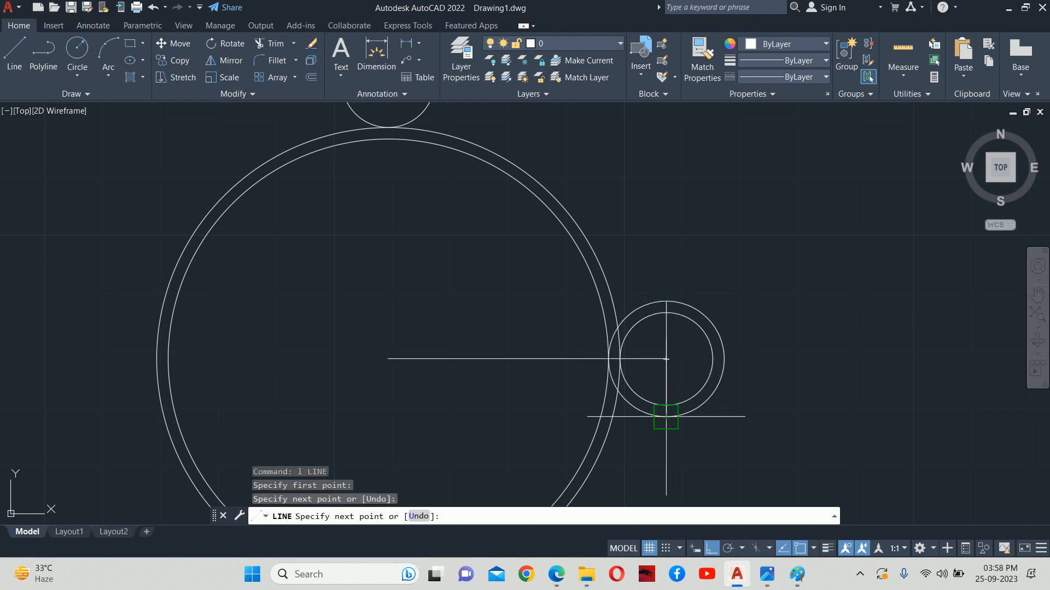
key("Escape")
key("Escape")
key("Escape")
key("Escape")
type("tr")
key("Return")
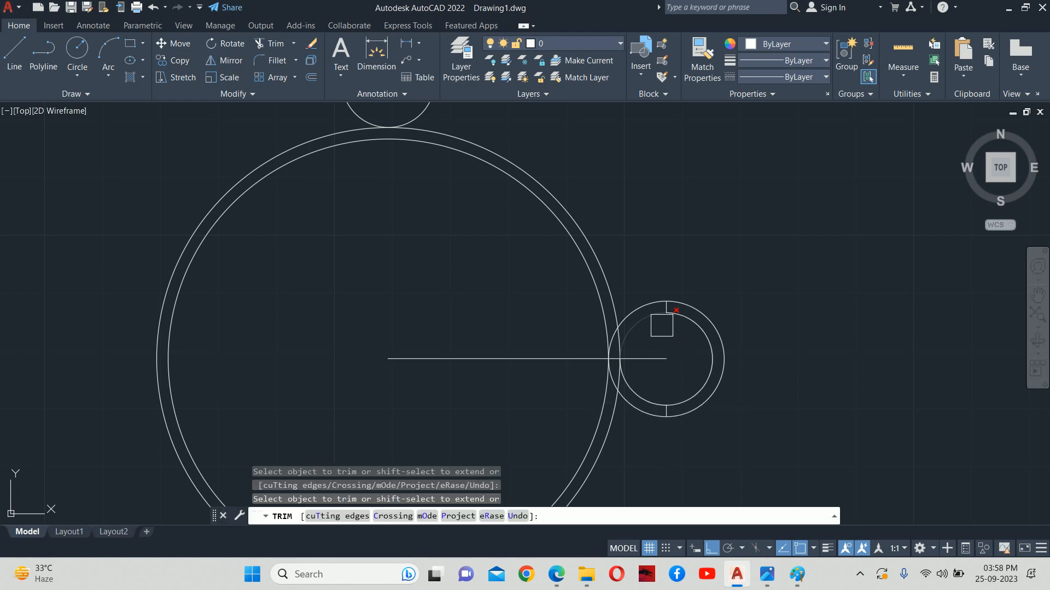
left_click(652, 325)
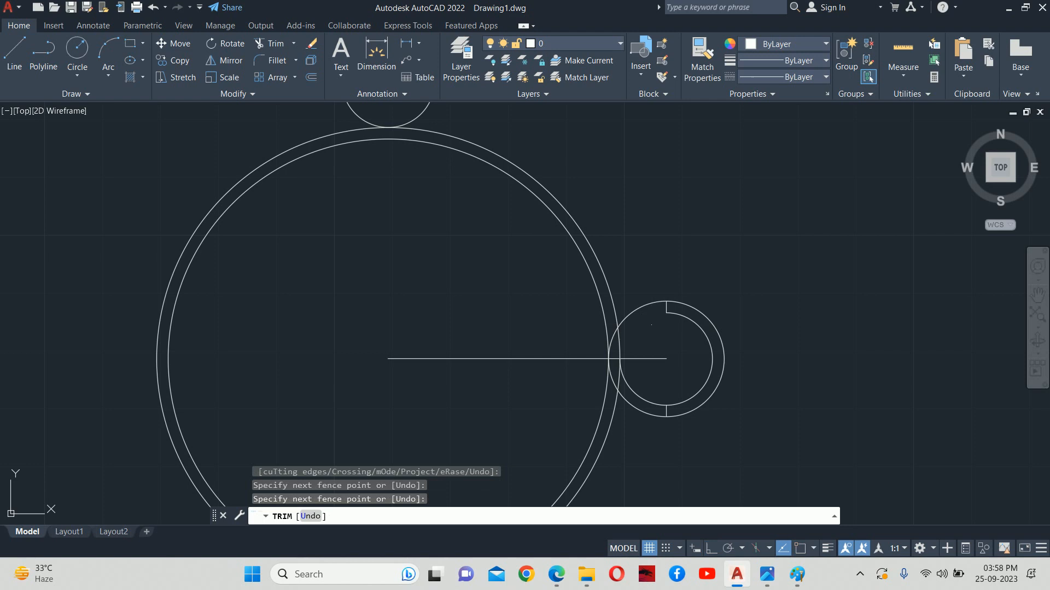
left_click(635, 307)
left_click(605, 346)
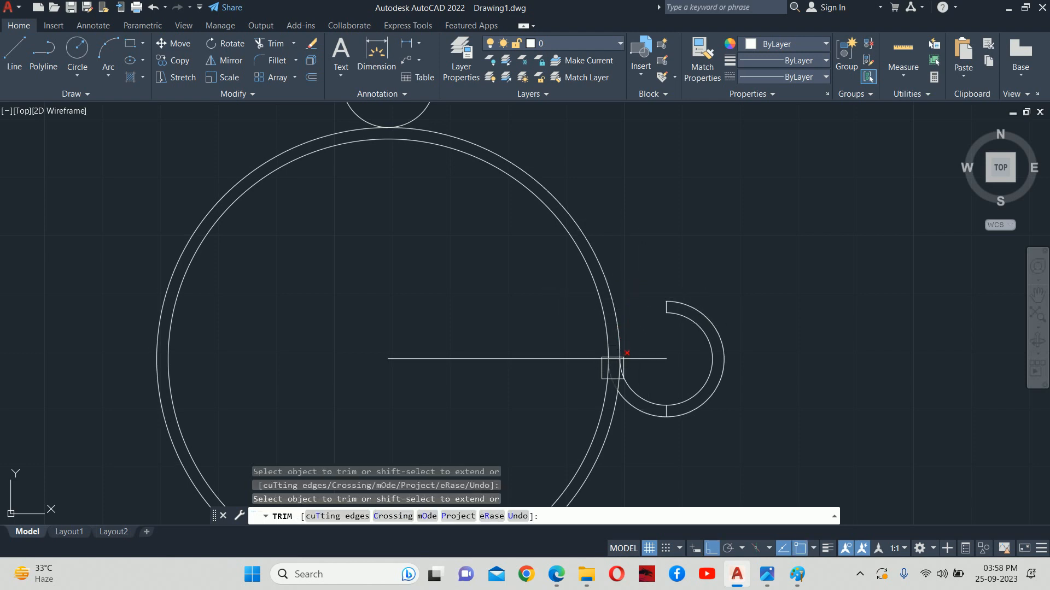
key("ctrl+z")
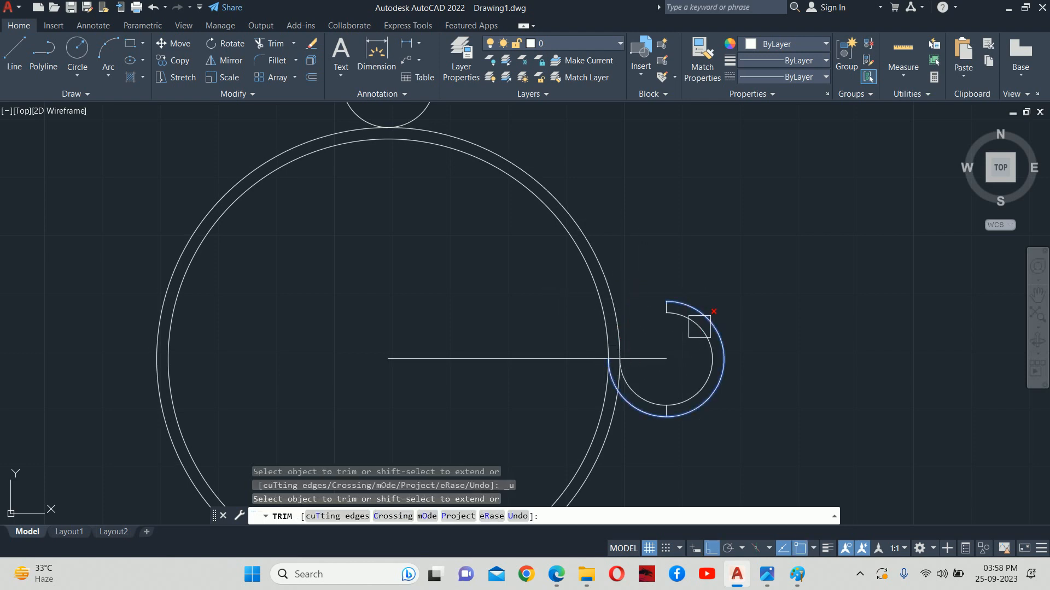
key("ctrl+z")
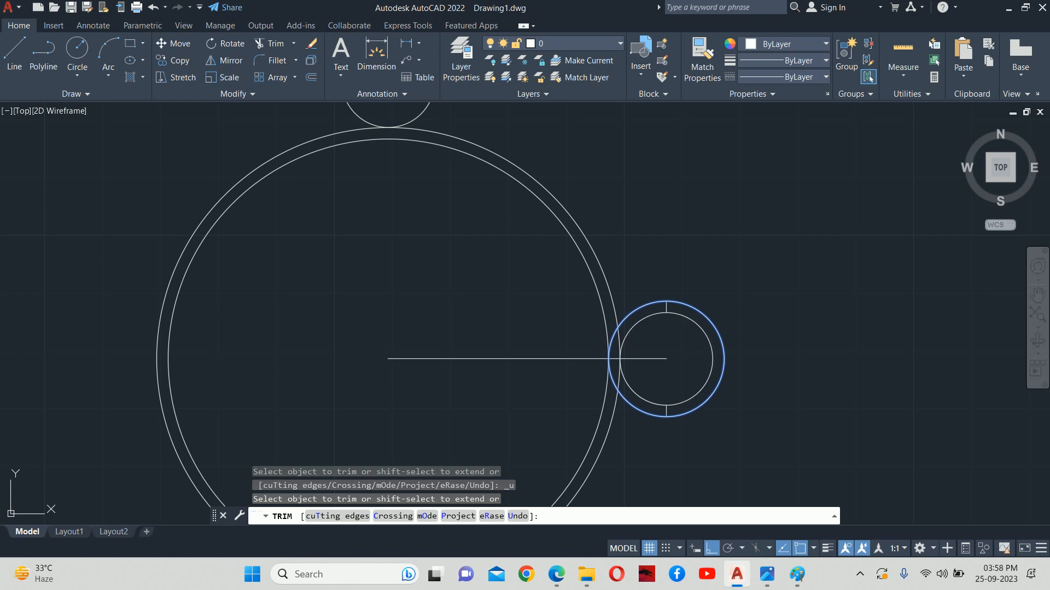
Trim the left half of the right radius 10 circle, keeping the radius 8 circle whole.
left_click(652, 299)
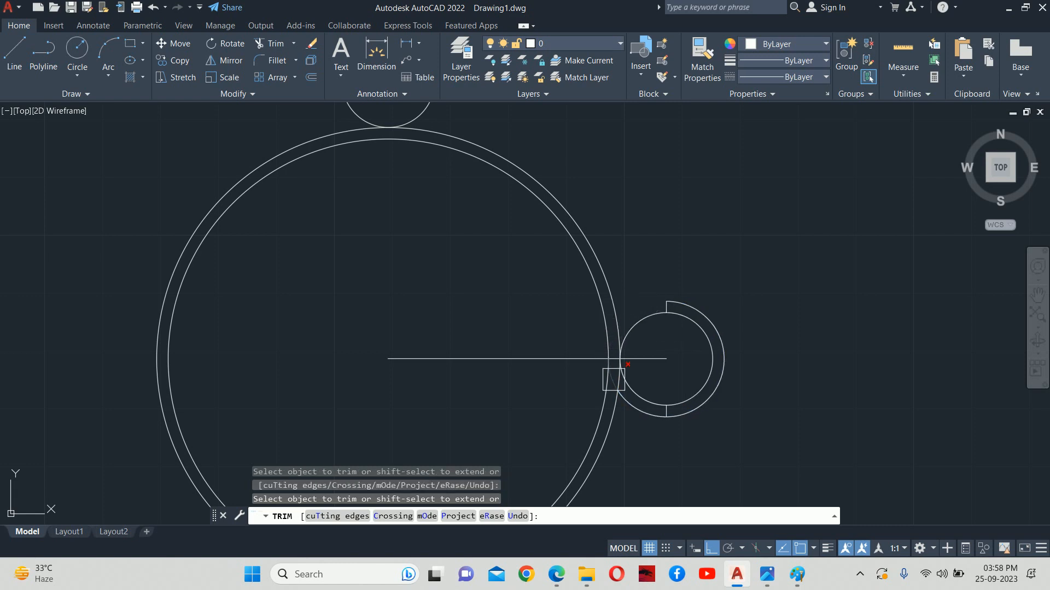
key("Escape")
key("Escape")
Delete the horizontal construction line running from the large circle's centre to the right small circle.
scroll(690, 345, "down", 3)
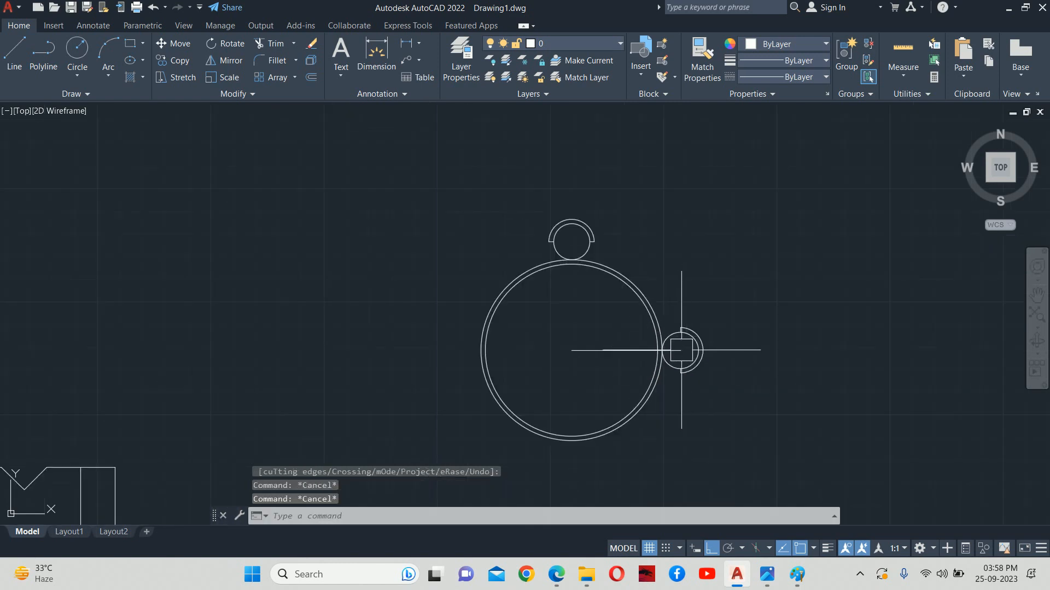
left_click(626, 350)
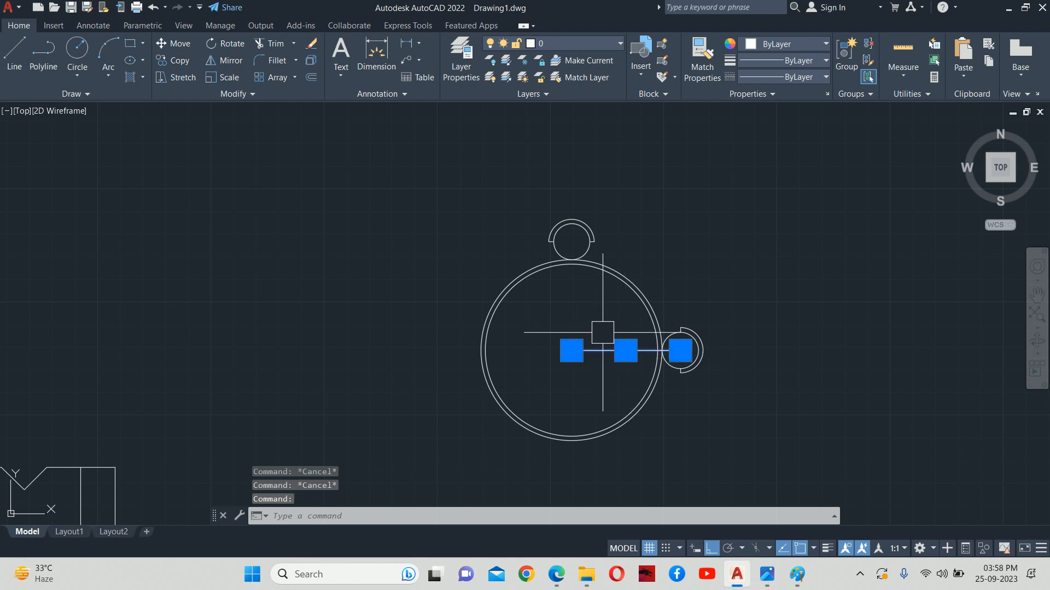
key("Delete")
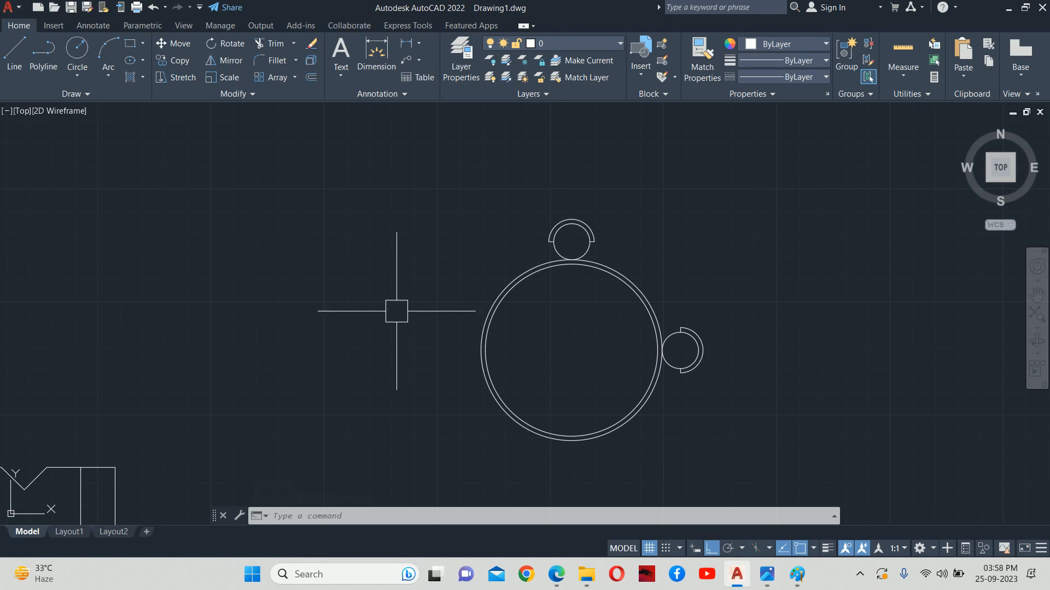
Mirror the right small circle, its half-ring arc and both end lines about the vertical axis through the large circle's centre, keeping the source objects.
type("mi")
key("Return")
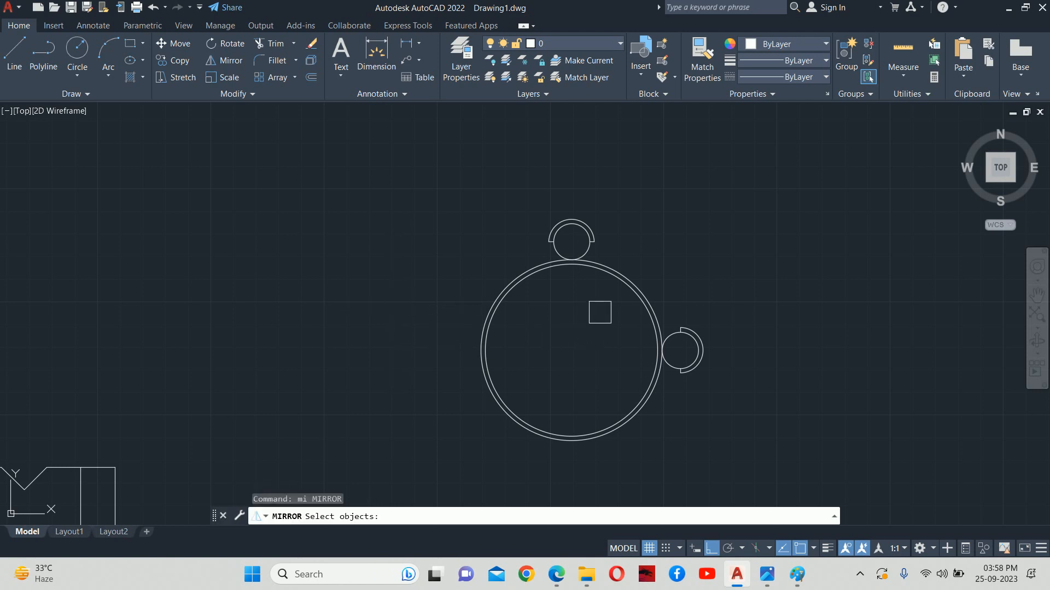
left_click(684, 347)
scroll(646, 331, "up", 5)
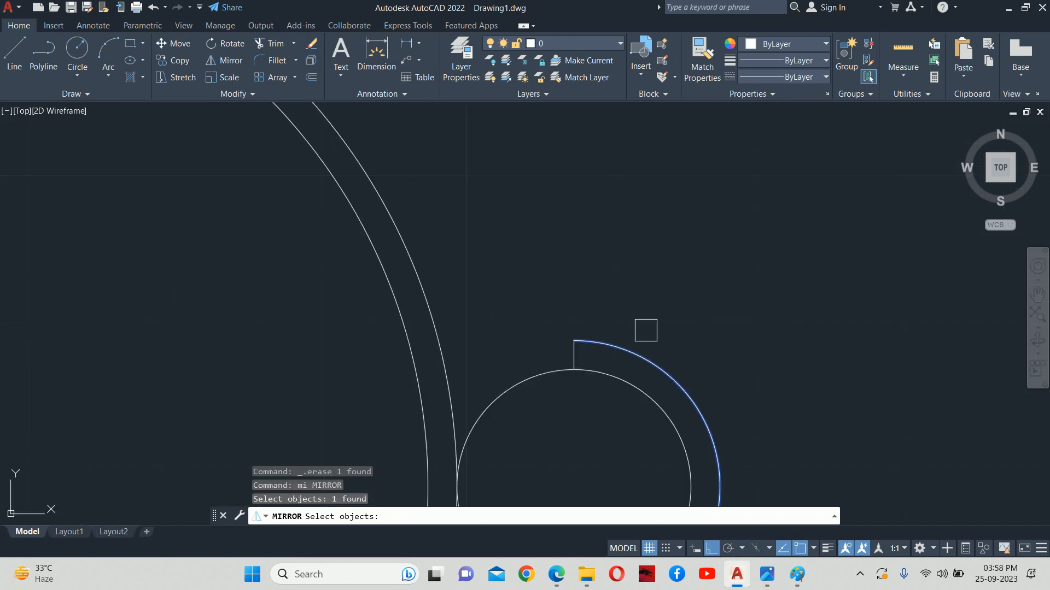
left_click(571, 360)
left_click(544, 373)
scroll(548, 415, "down", 4)
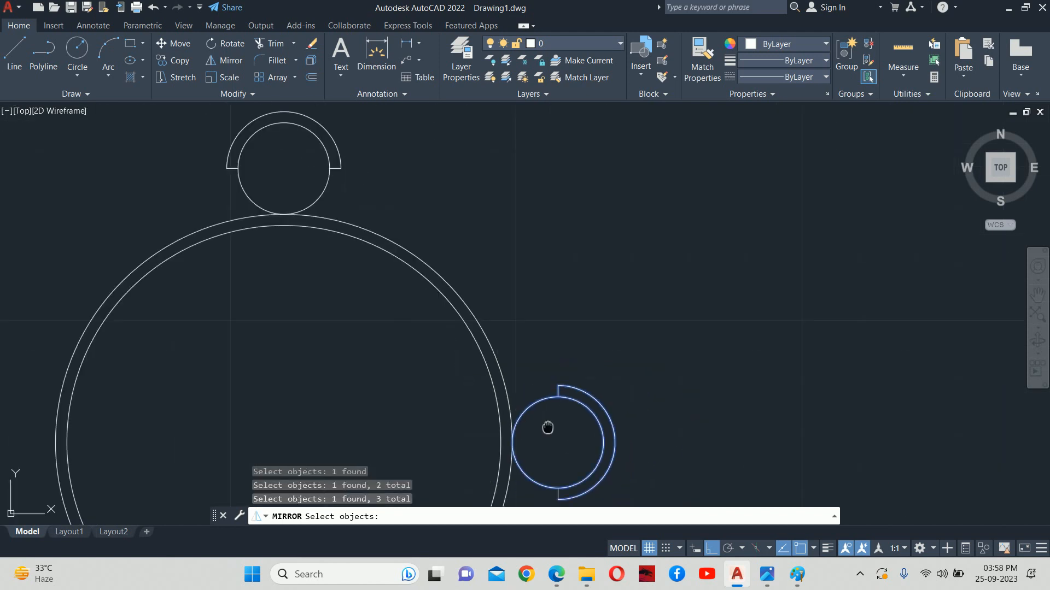
middle_click_drag(548, 428, 552, 255)
scroll(552, 329, "up", 5)
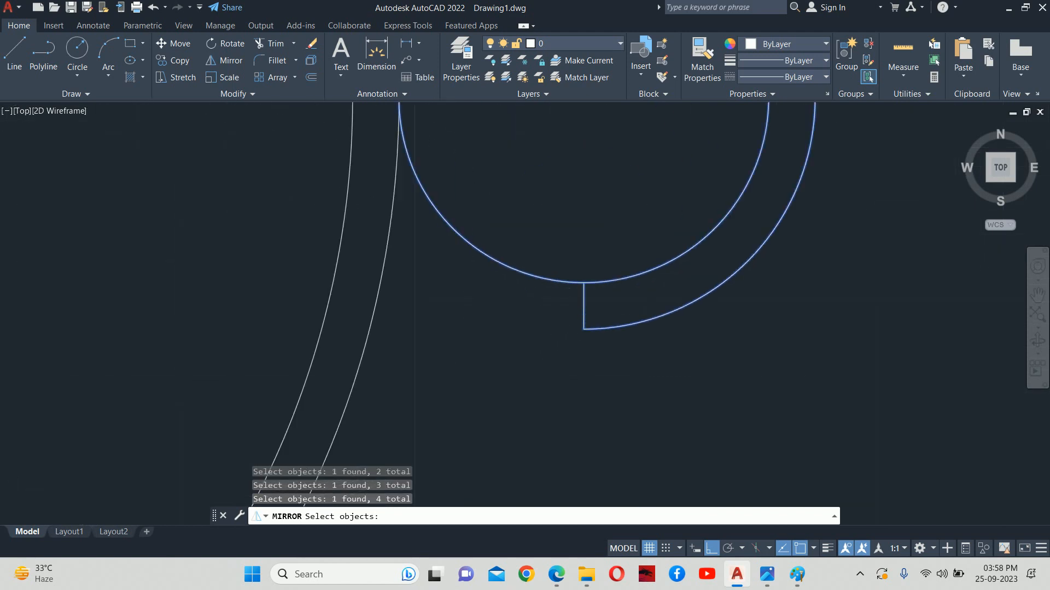
scroll(699, 321, "down", 7)
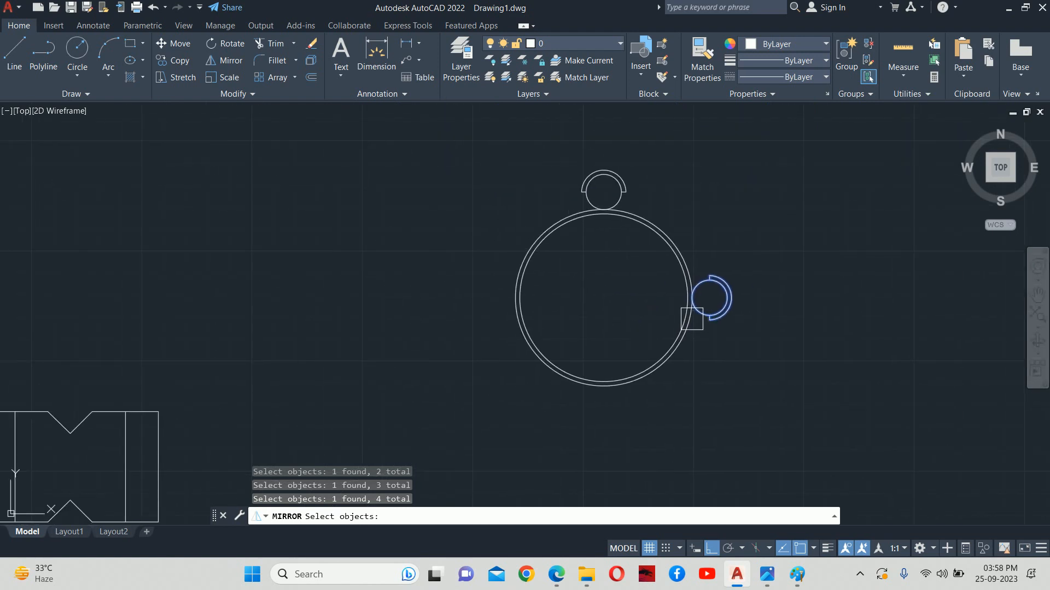
key("Return")
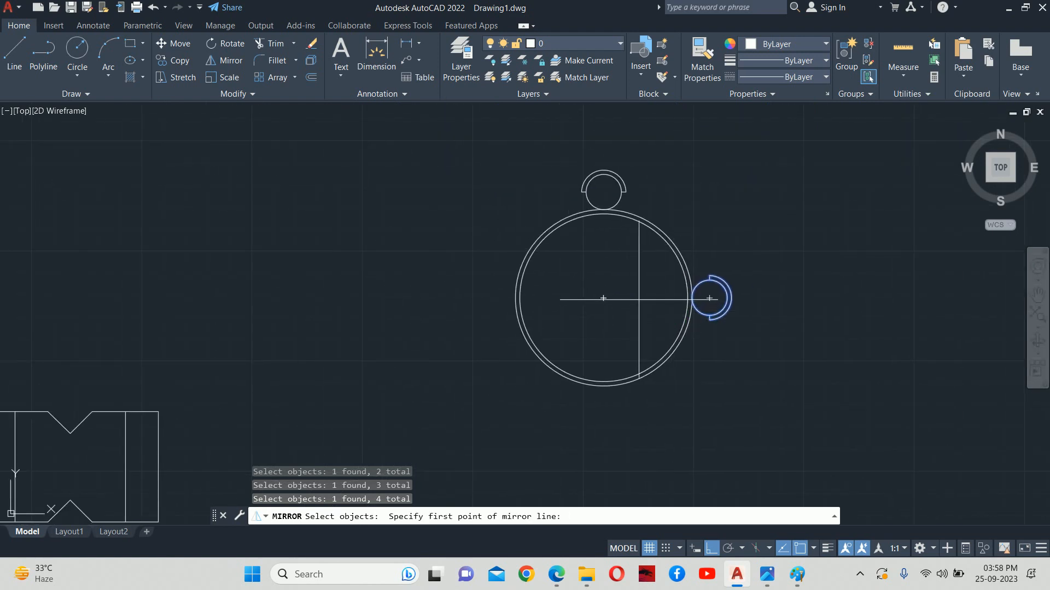
scroll(640, 273, "up", 4)
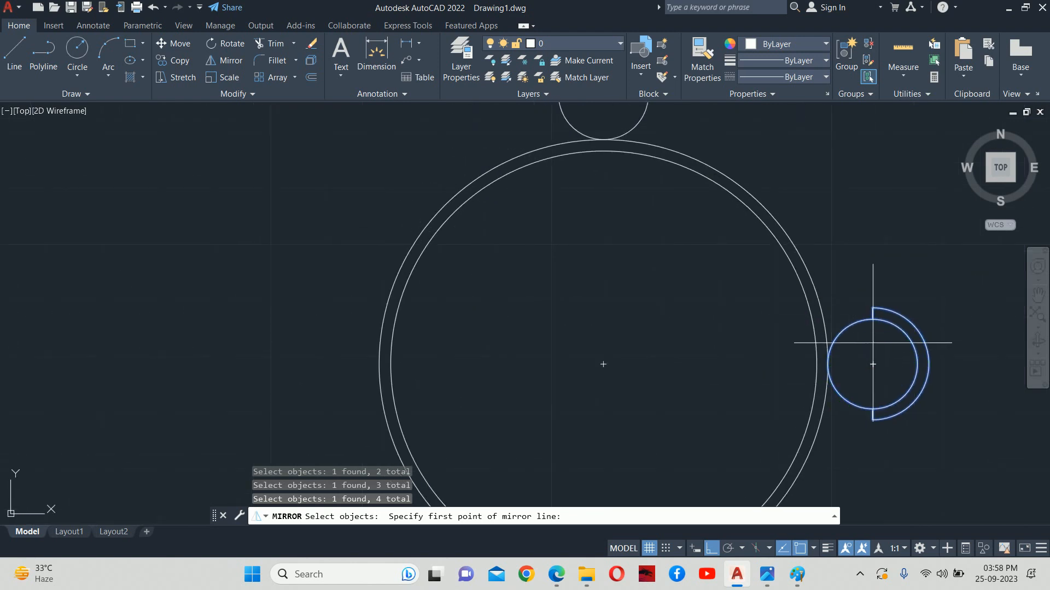
scroll(500, 286, "down", 1)
scroll(417, 286, "up", 2)
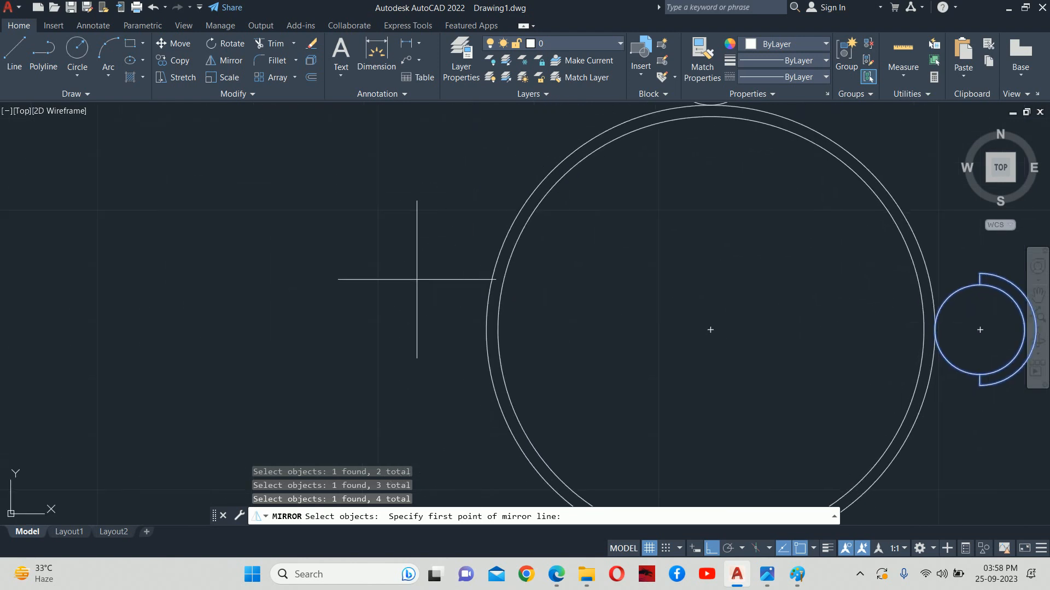
scroll(409, 316, "up", 2)
scroll(480, 316, "down", 4)
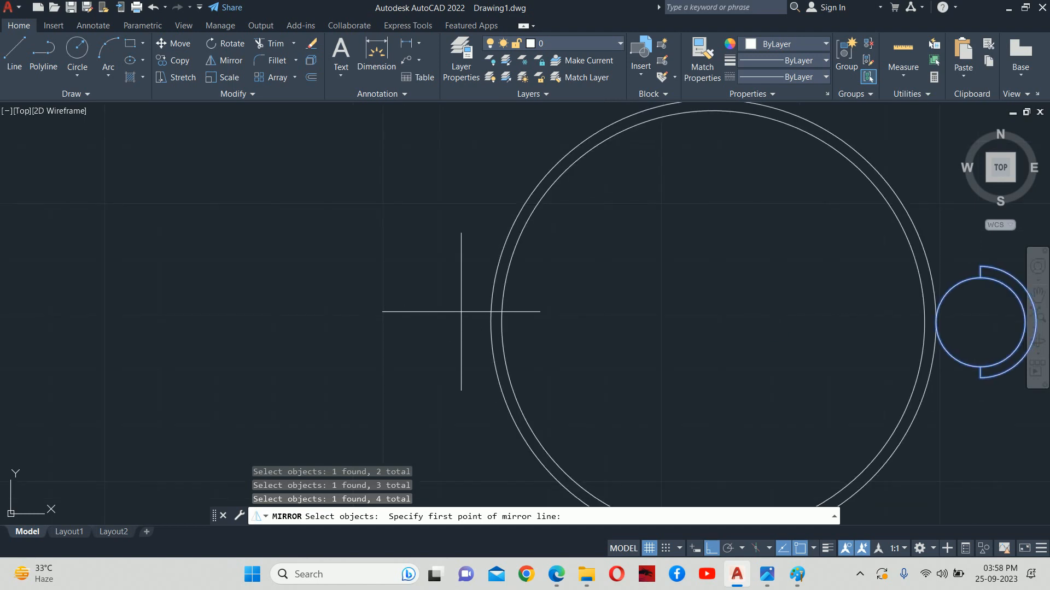
middle_click_drag(537, 303, 540, 350)
scroll(540, 349, "up", 2)
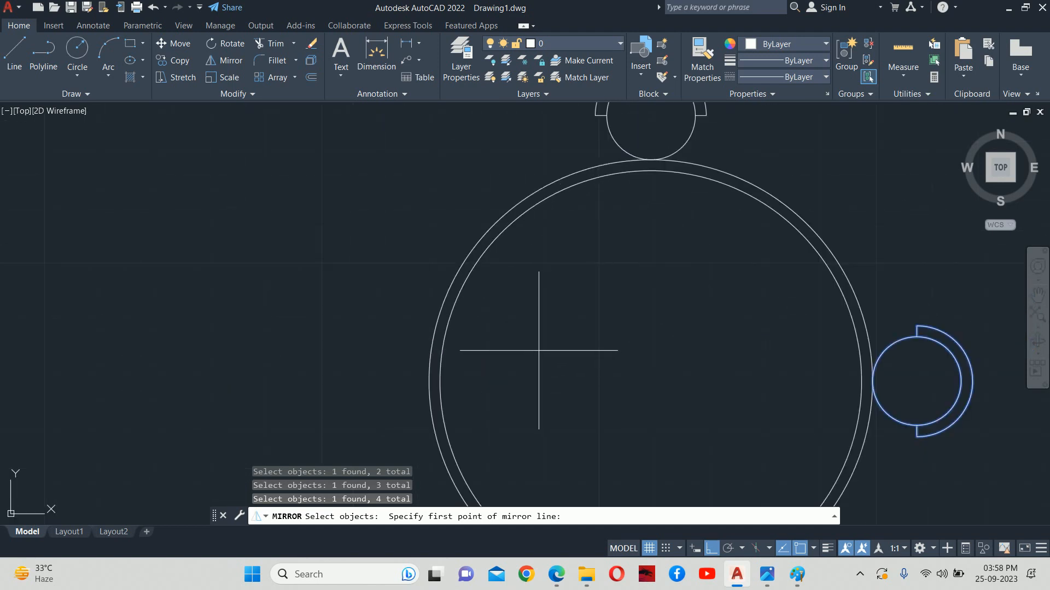
scroll(539, 351, "down", 2)
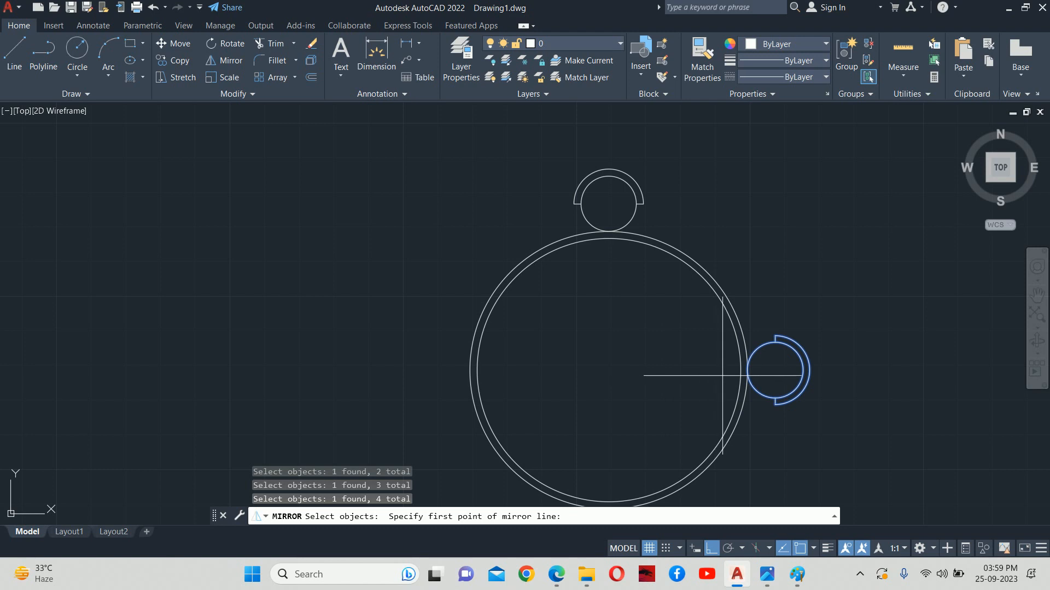
left_click(609, 370)
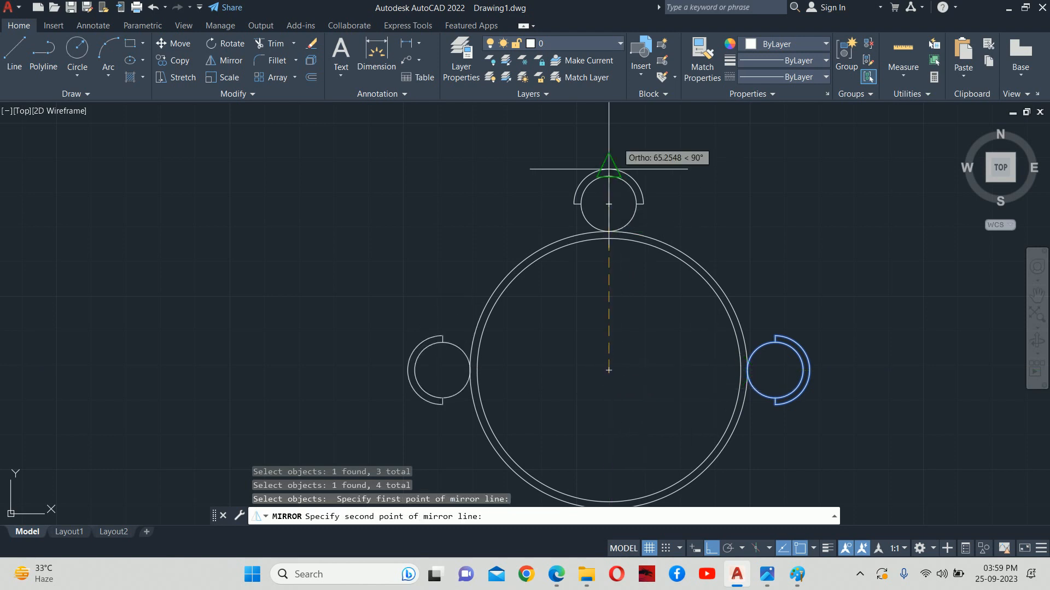
left_click(614, 126)
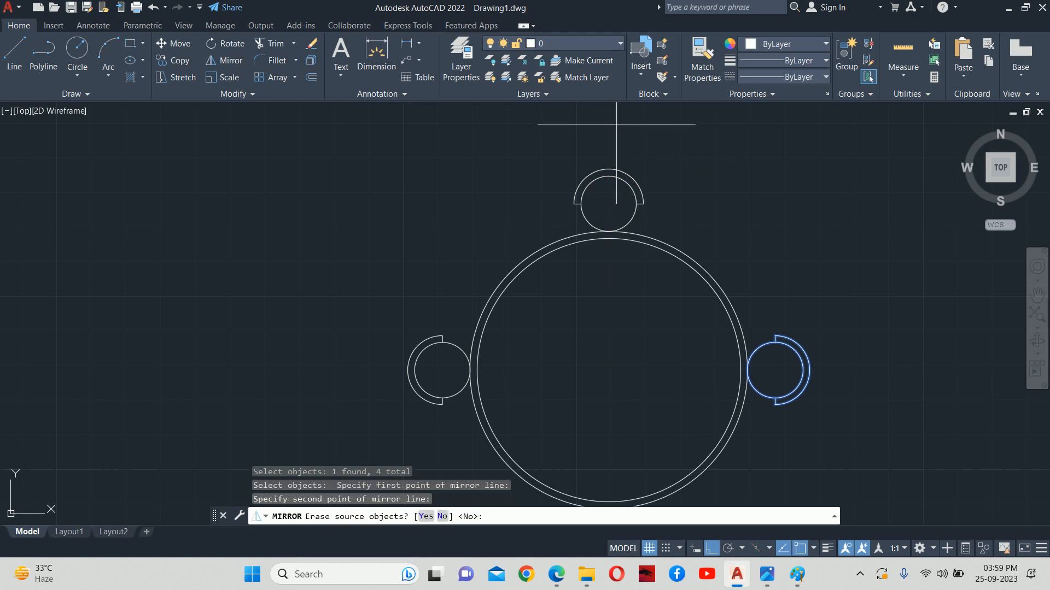
key("Return")
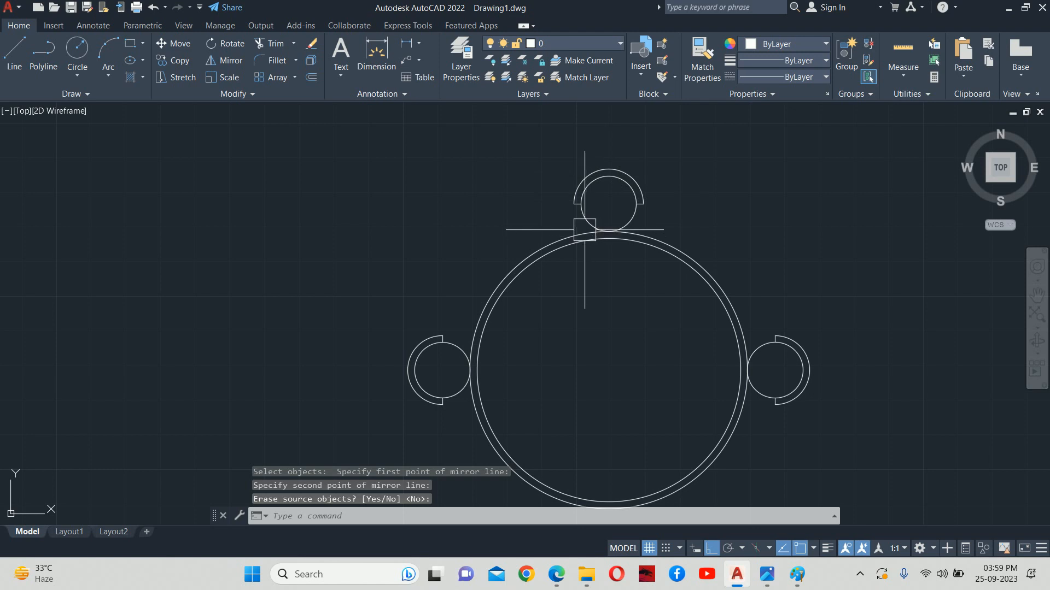
Mirror the top small circle, its half-ring arc and both end lines about the horizontal axis through the large circle's centre, keeping the source objects.
key("Return")
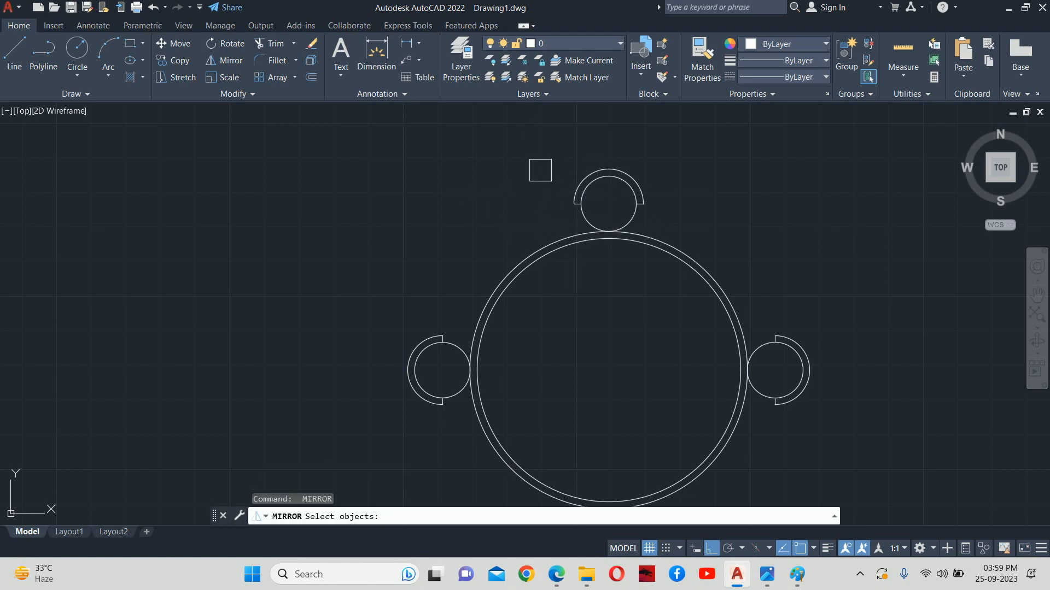
left_click(581, 178)
left_click(589, 185)
scroll(589, 185, "up", 6)
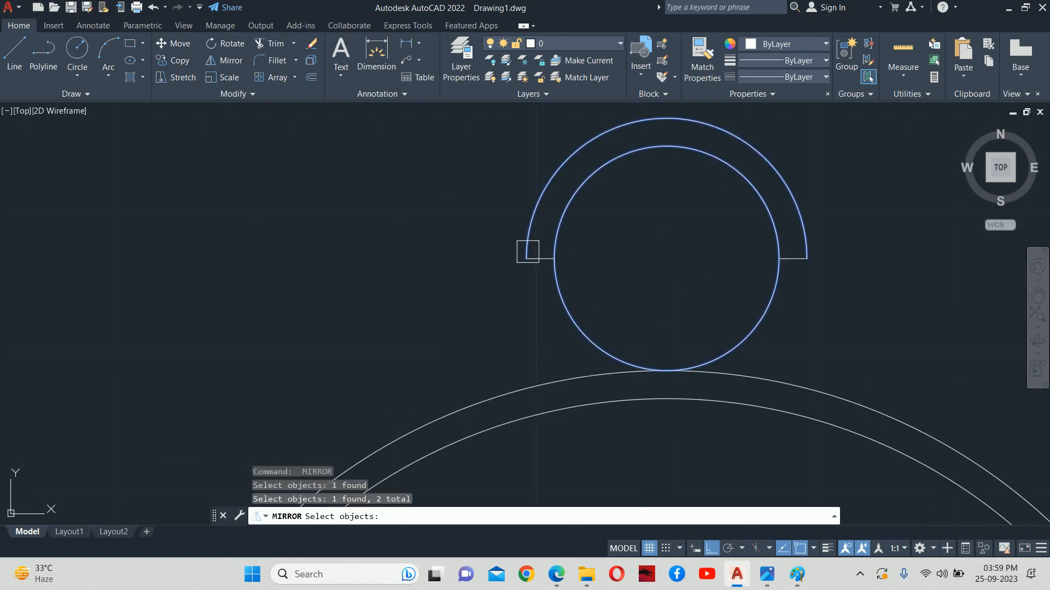
left_click(532, 254)
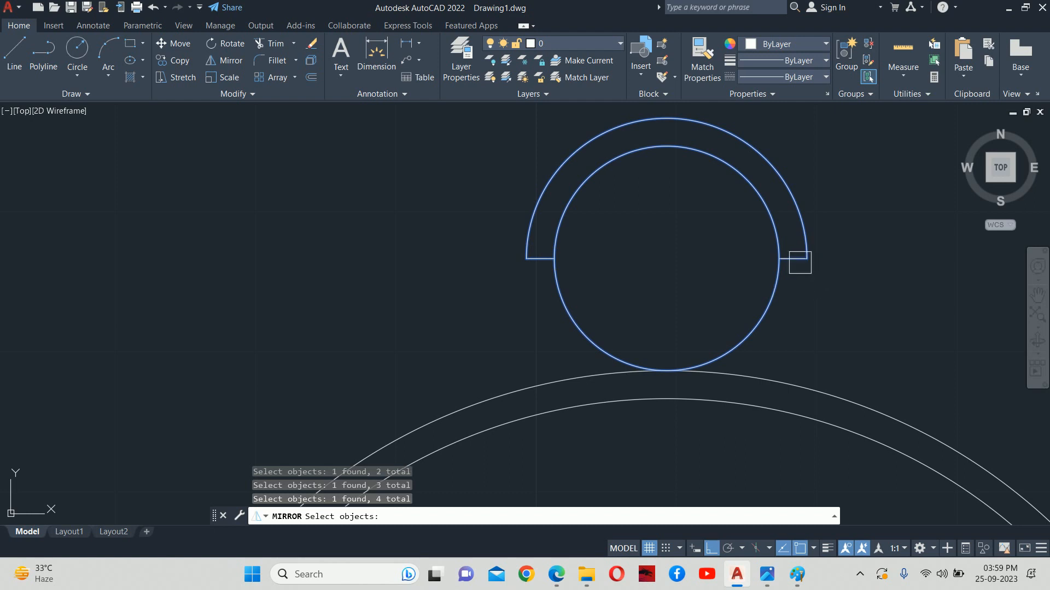
scroll(800, 263, "down", 8)
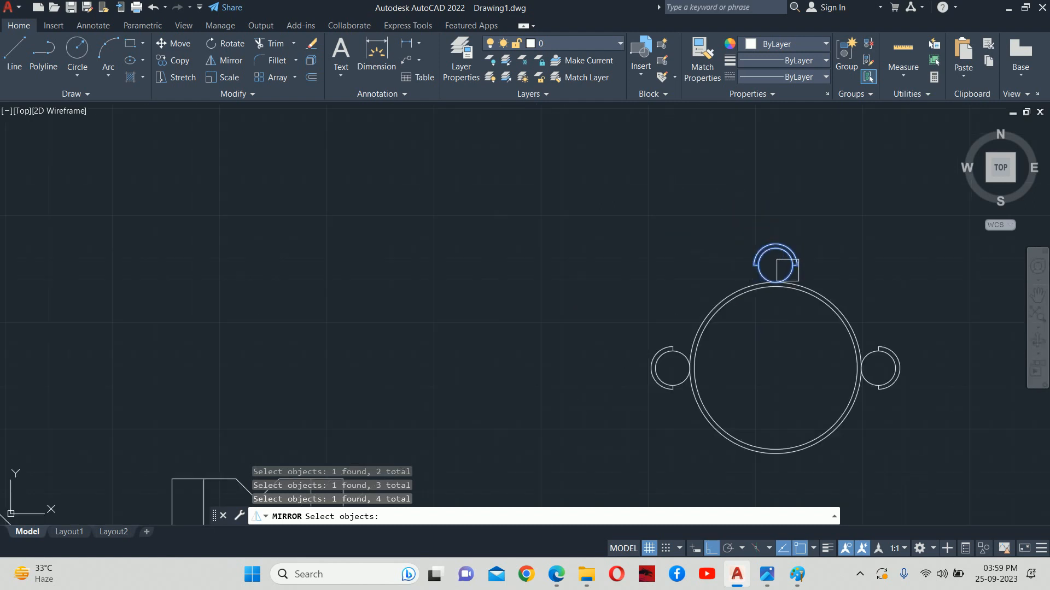
key("Return")
scroll(785, 295, "up", 2)
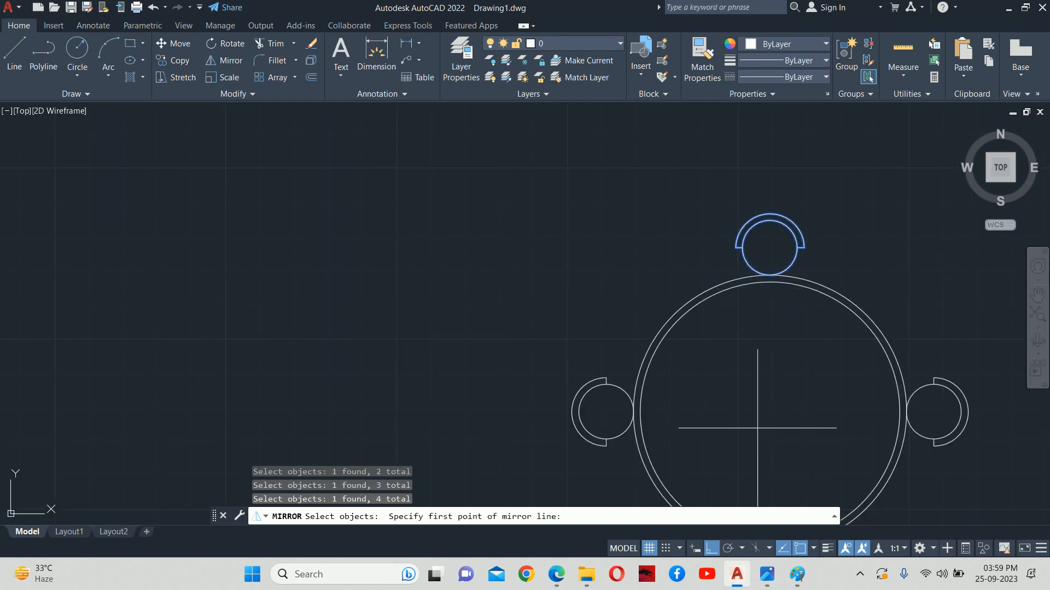
left_click(769, 411)
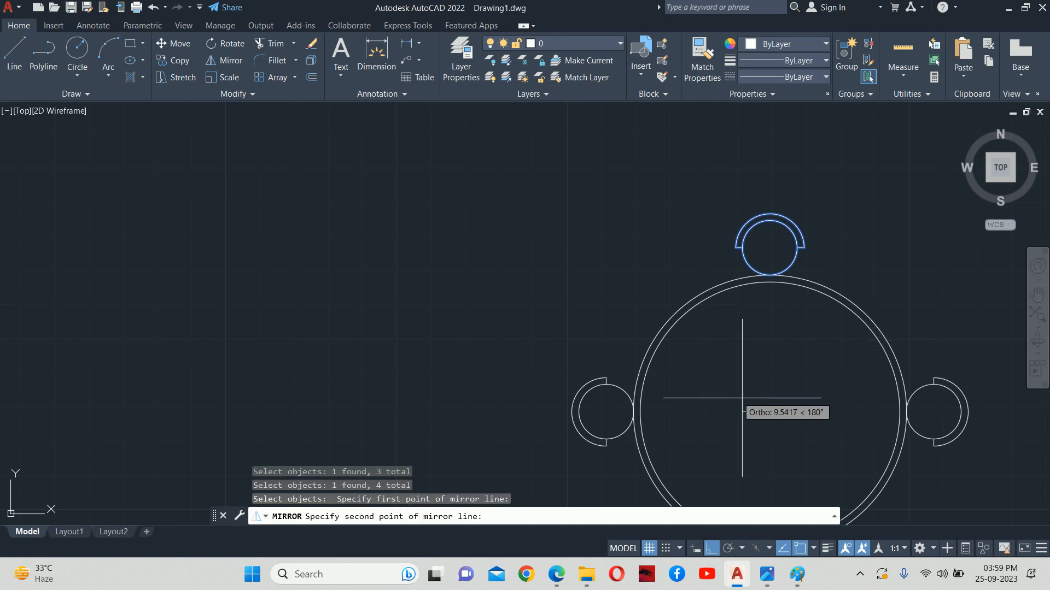
middle_click_drag(745, 387, 777, 369)
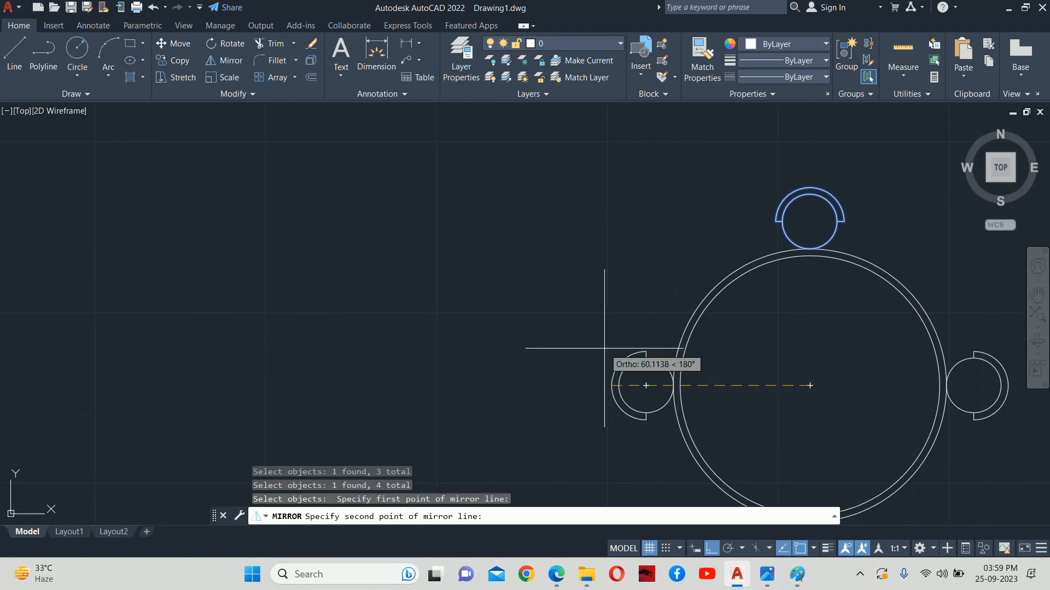
left_click(616, 363)
key("Return")
scroll(618, 353, "down", 6)
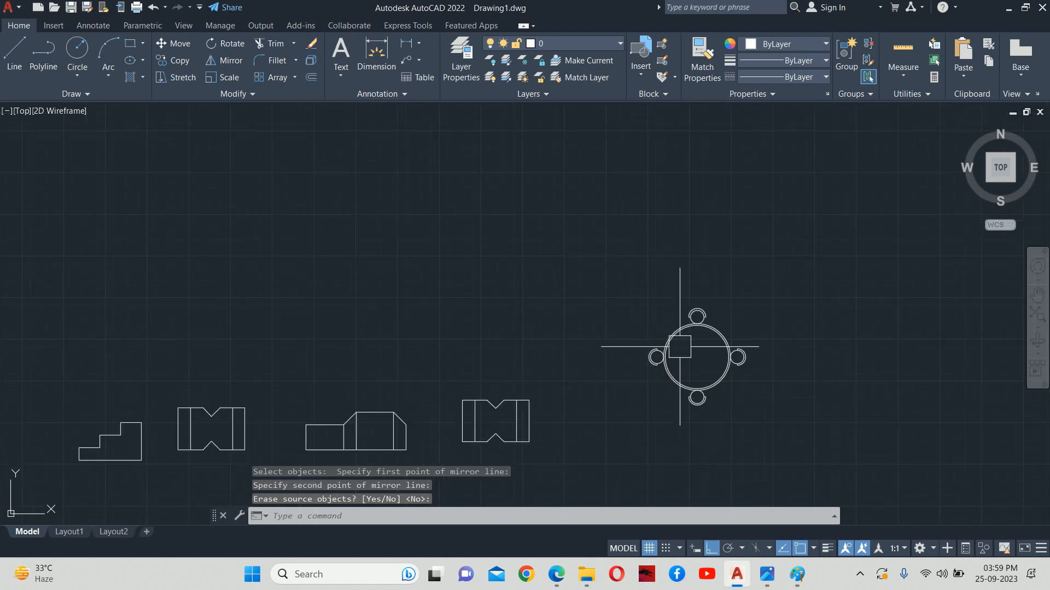
Compare the finished four-sided circle figure with its reference in the Civil WB 0.jpg image, including the sheet's other figures.
middle_click_drag(668, 352, 702, 334)
scroll(695, 320, "up", 5)
scroll(694, 315, "down", 2)
scroll(694, 314, "up", 4)
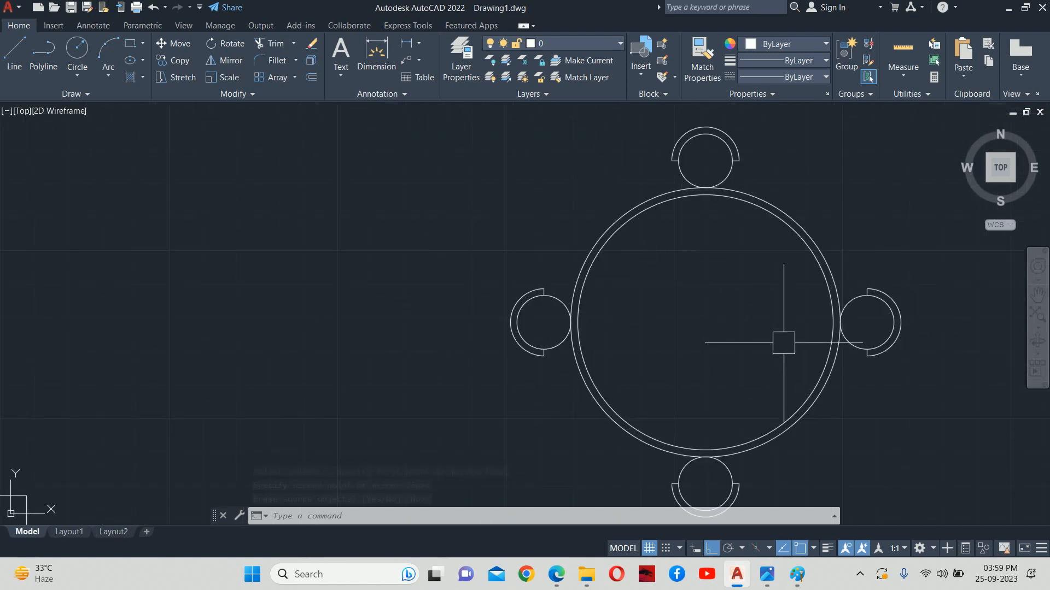
key("alt+Tab")
scroll(640, 307, "down", 5)
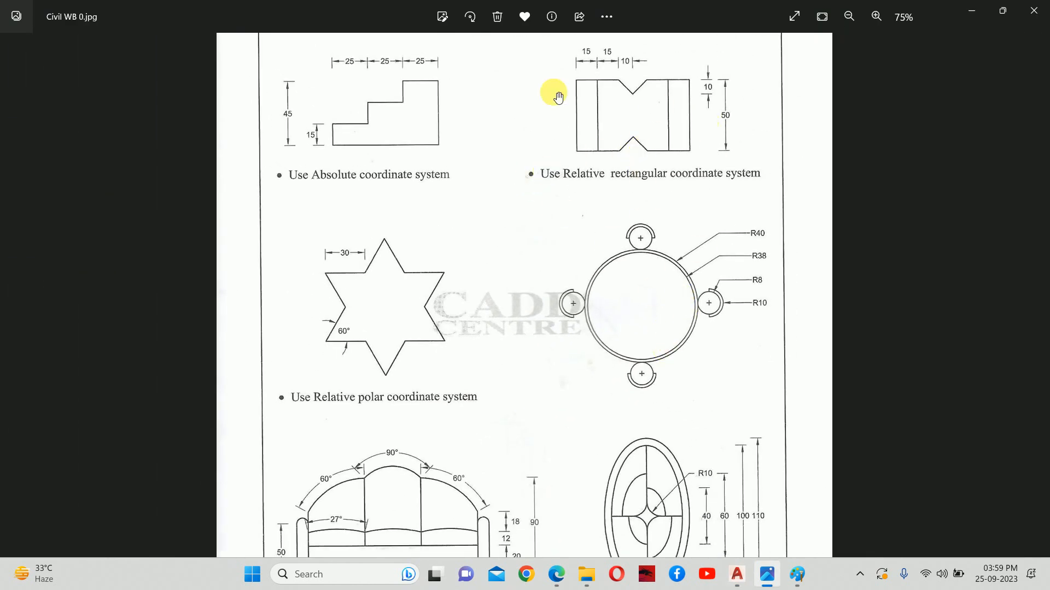
scroll(640, 240, "down", 3)
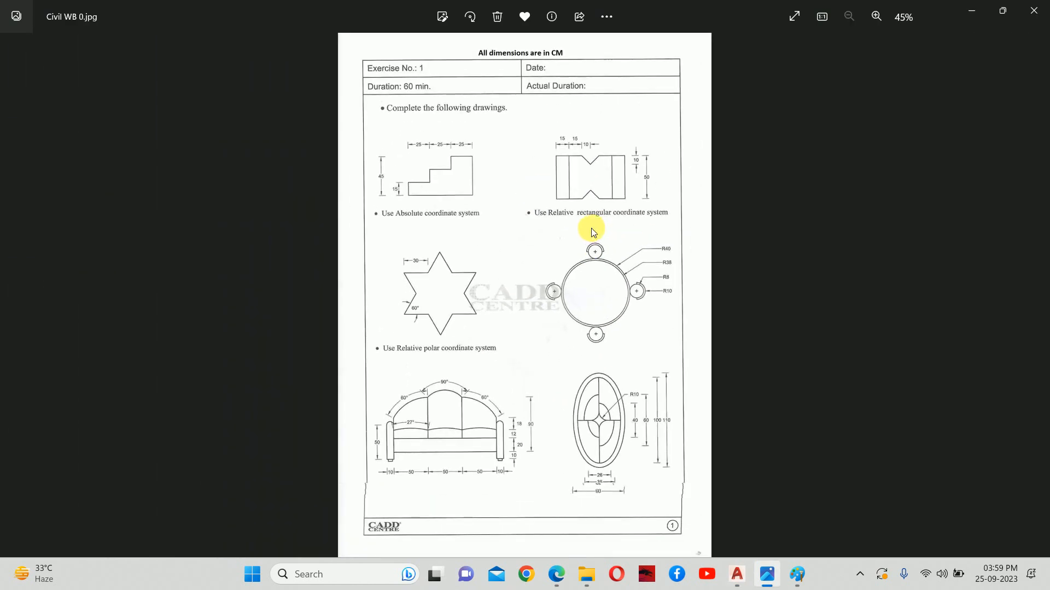
key("alt+Tab")
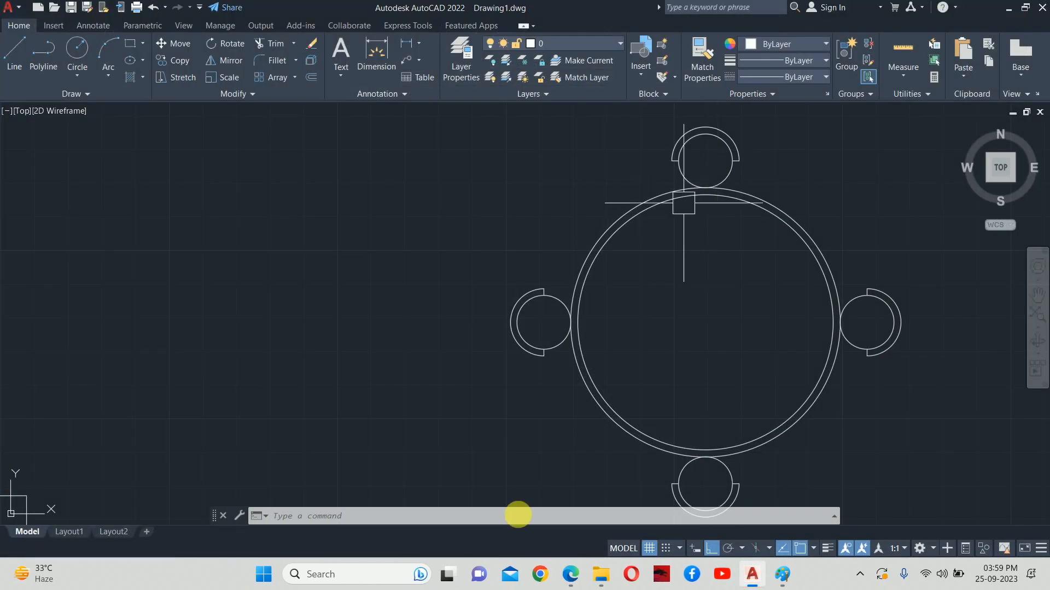
Switch to File Explorer, go to the folder containing Civil WB 0, and open the Civil WB 02 image.
left_click(603, 573)
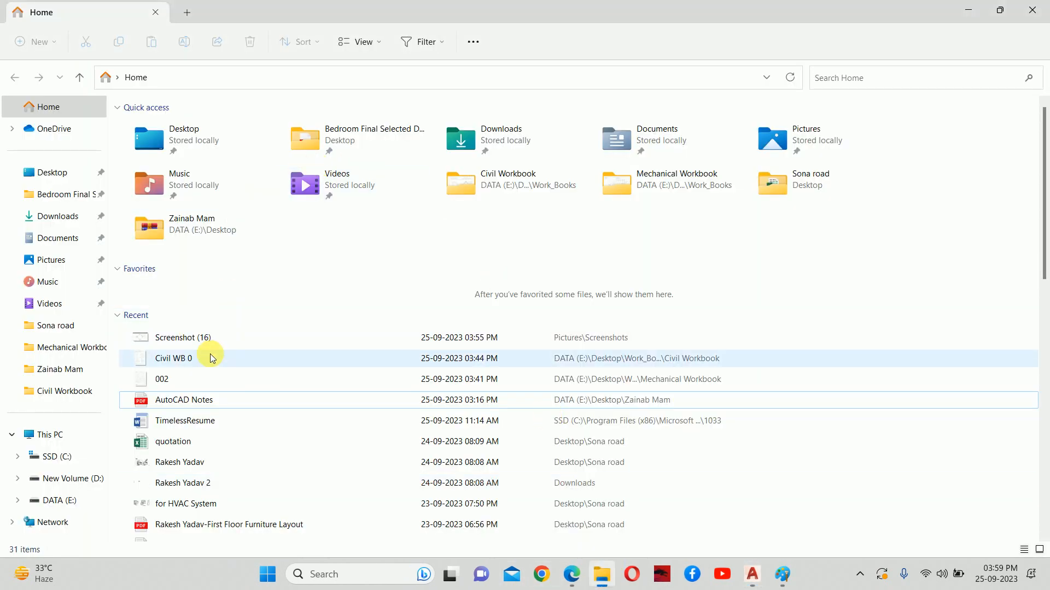
left_click(184, 357)
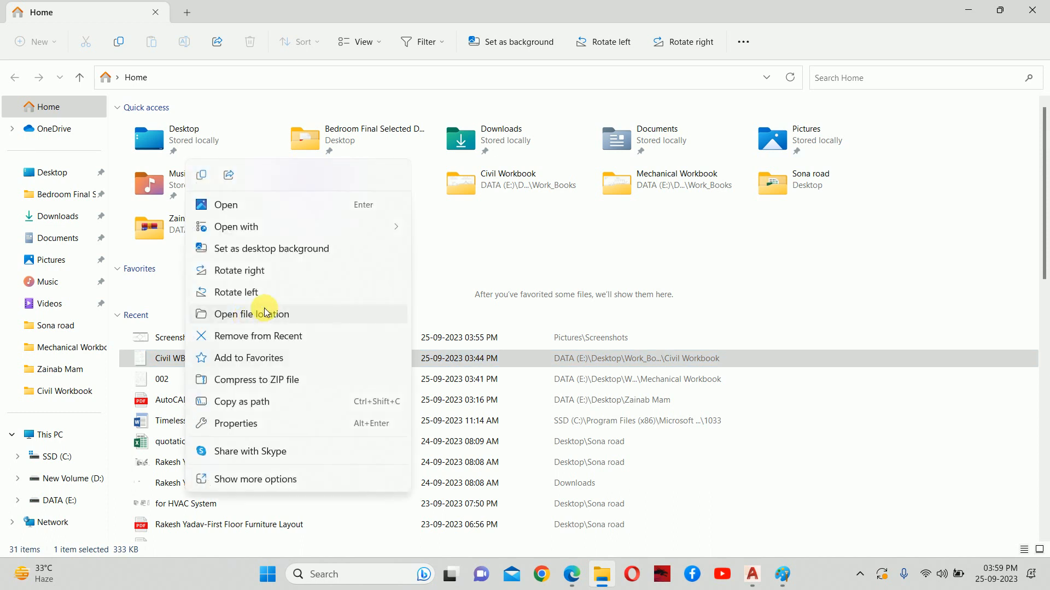
left_click(267, 316)
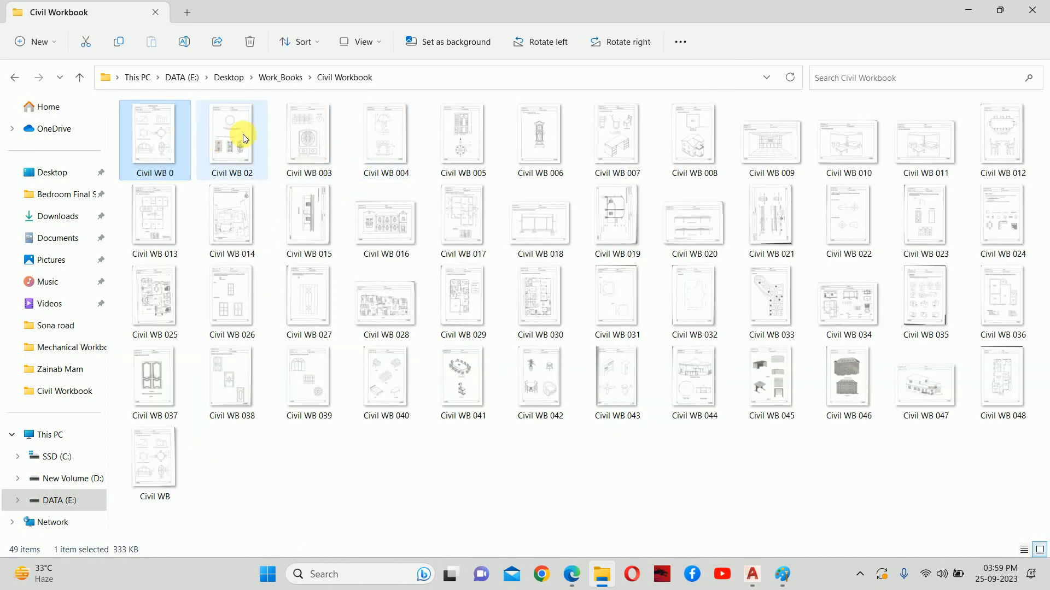
left_click(247, 134)
double_click(247, 133)
Examine the three grid-and-snap grill designs and their spacing dimensions in Civil WB 02.jpg, and close the image.
scroll(270, 307, "up", 4)
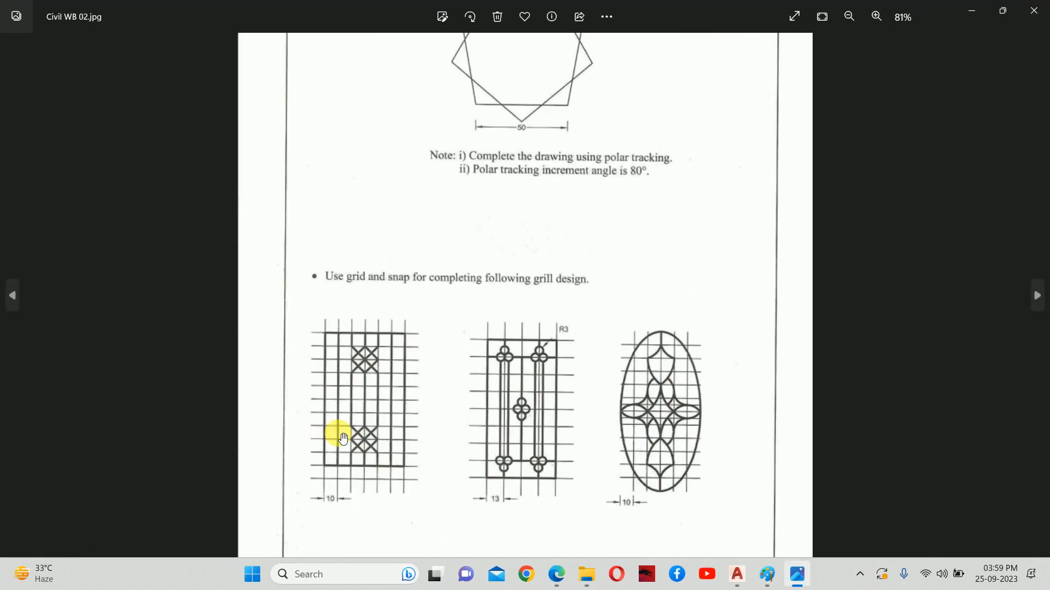
left_click_drag(285, 428, 314, 295)
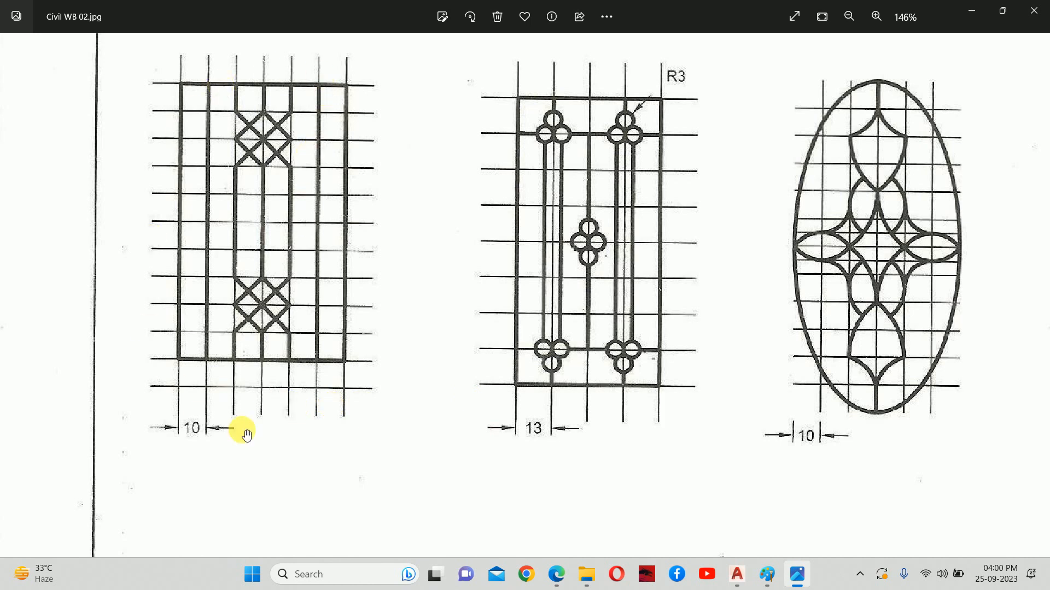
left_click_drag(474, 225, 453, 256)
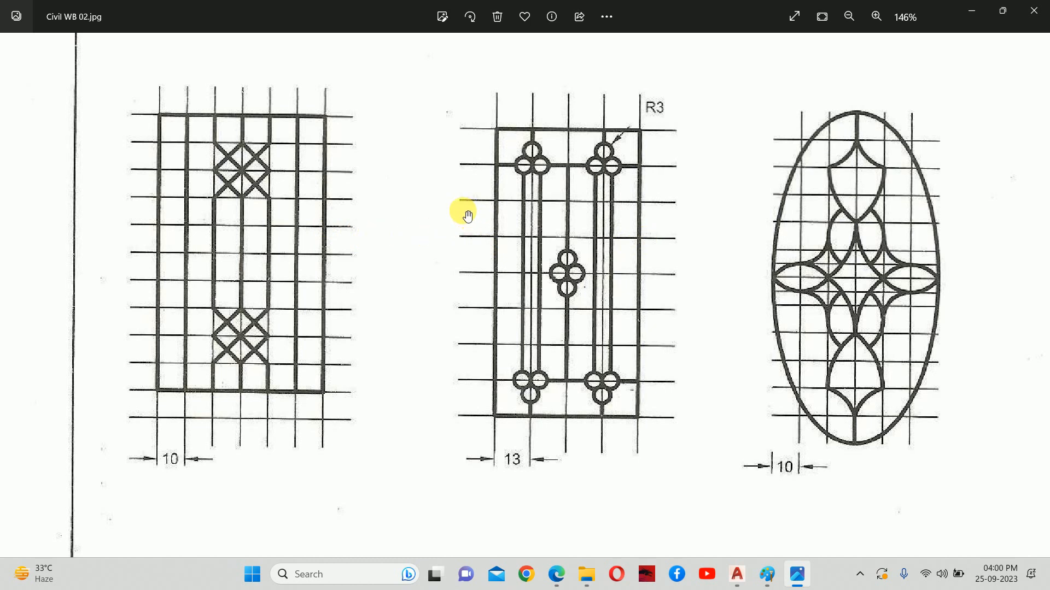
scroll(508, 208, "up", 1)
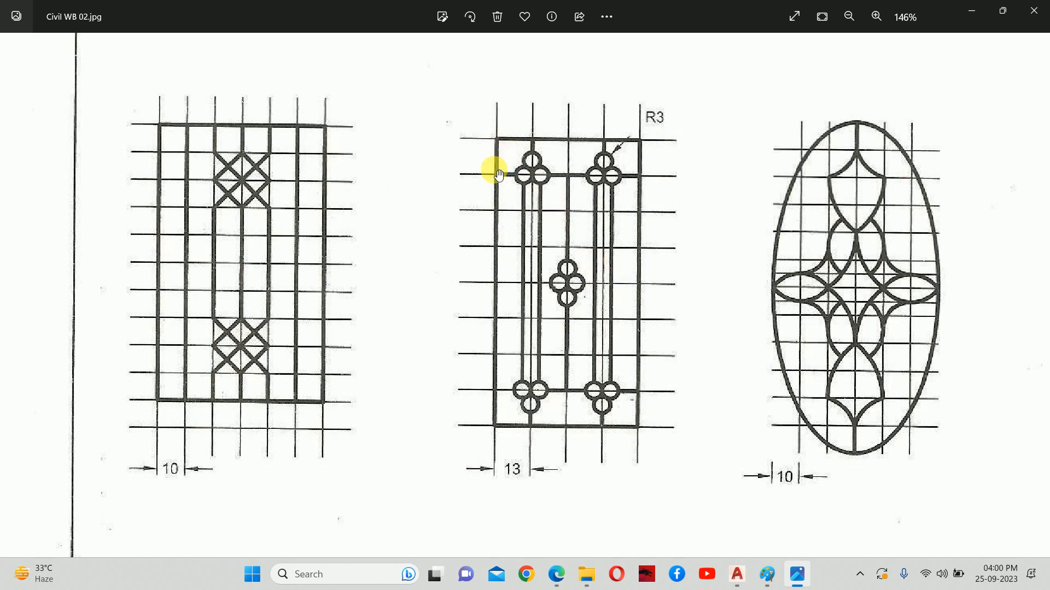
scroll(492, 375, "up", 5)
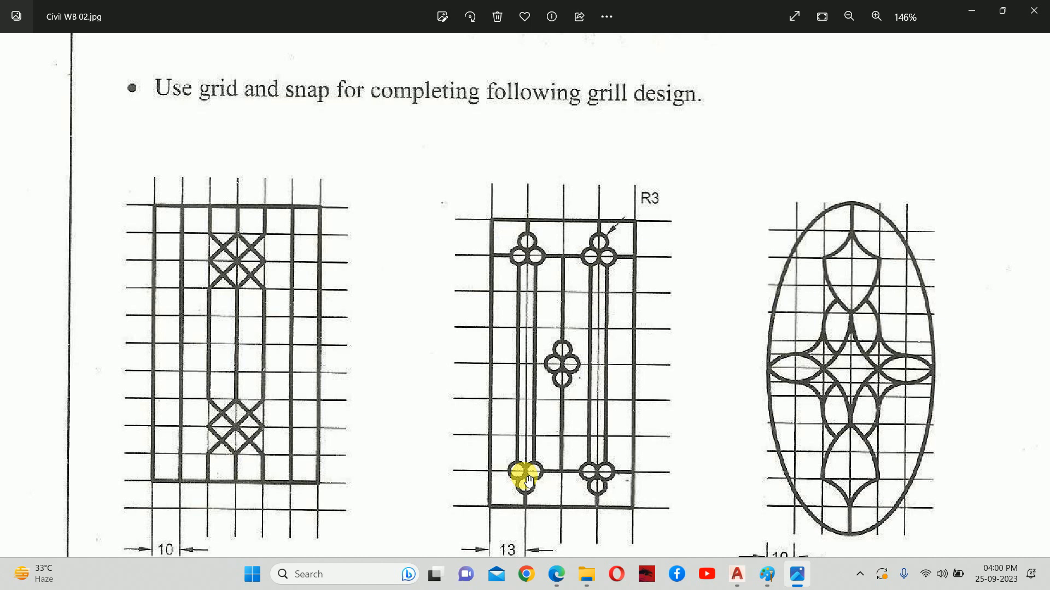
left_click_drag(527, 475, 538, 446)
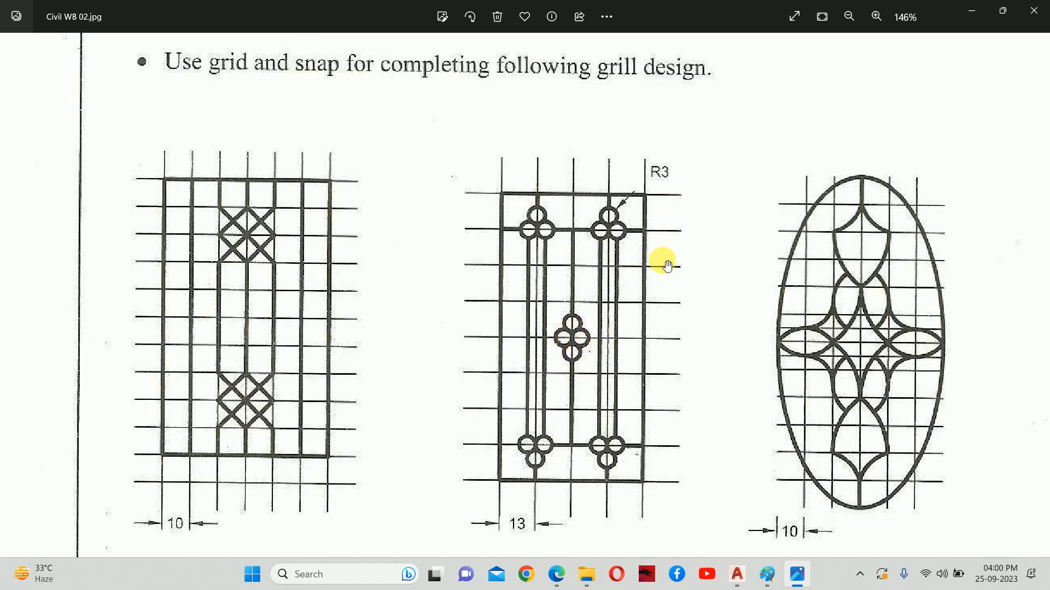
left_click(1033, 11)
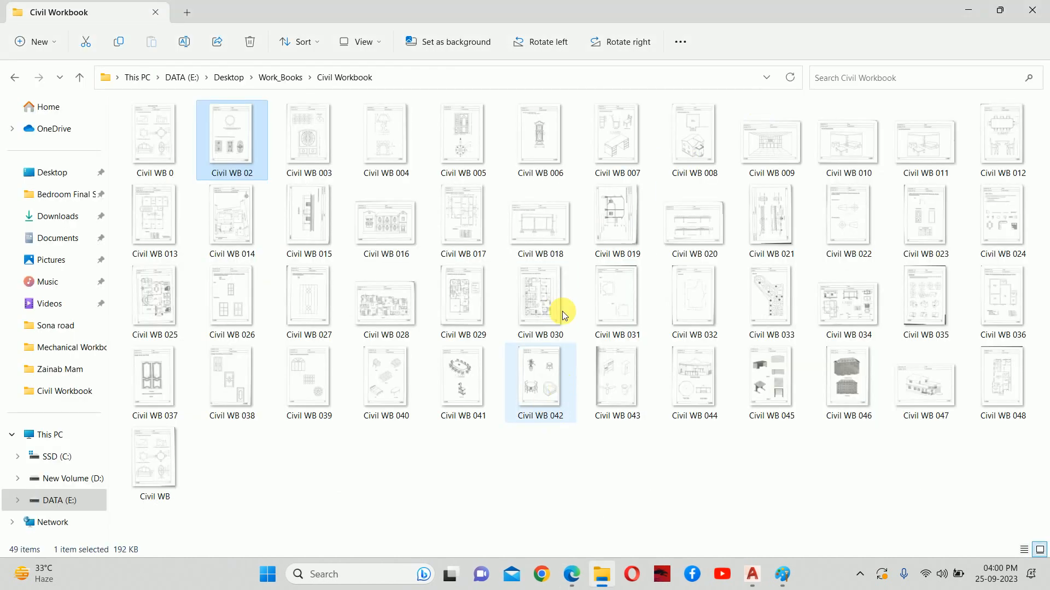
Open 1 001.jpg from the electrical workbok folder in Work_Books, examine its dimensioned exercise figures, and close the image.
left_click(279, 77)
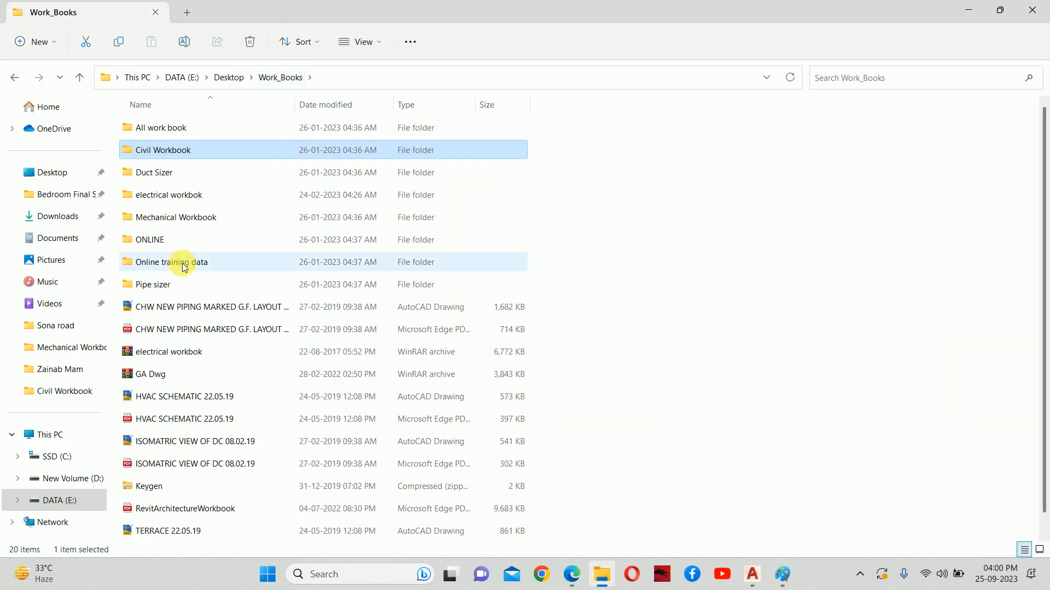
double_click(182, 197)
left_click(170, 143)
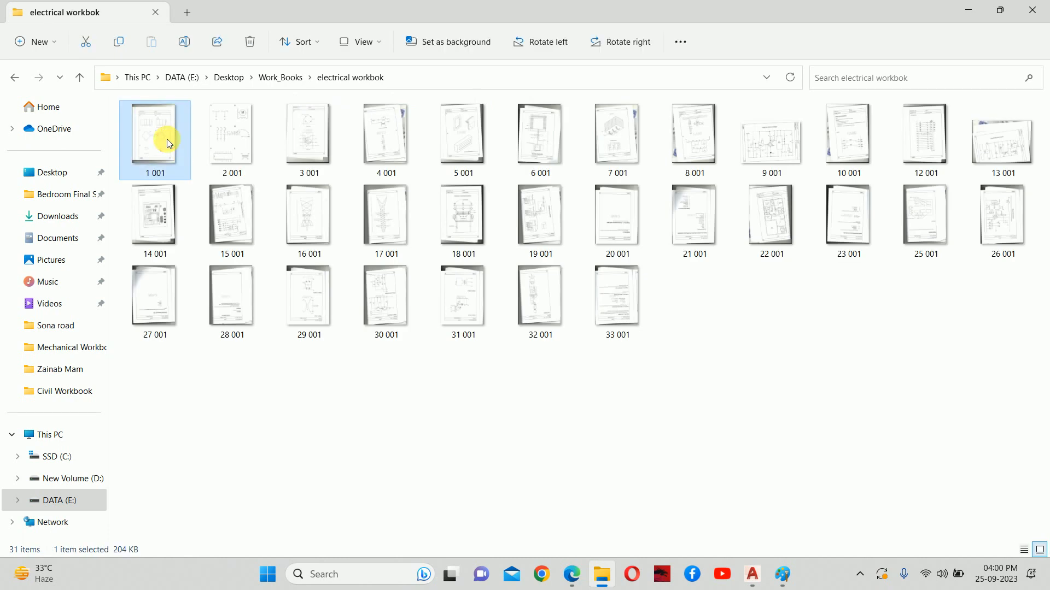
double_click(169, 144)
scroll(651, 319, "up", 3)
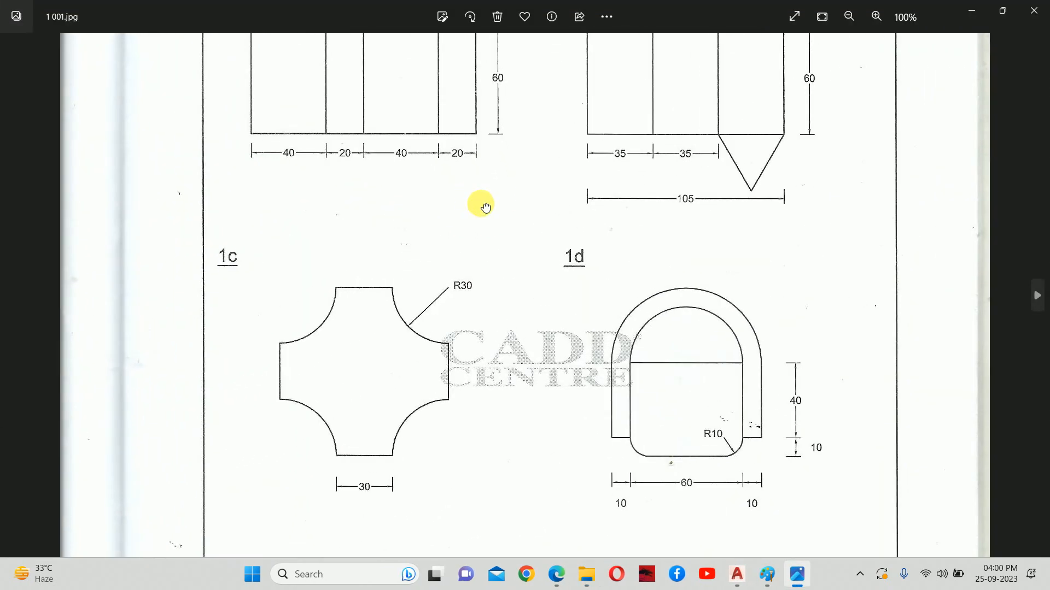
scroll(485, 206, "up", 1)
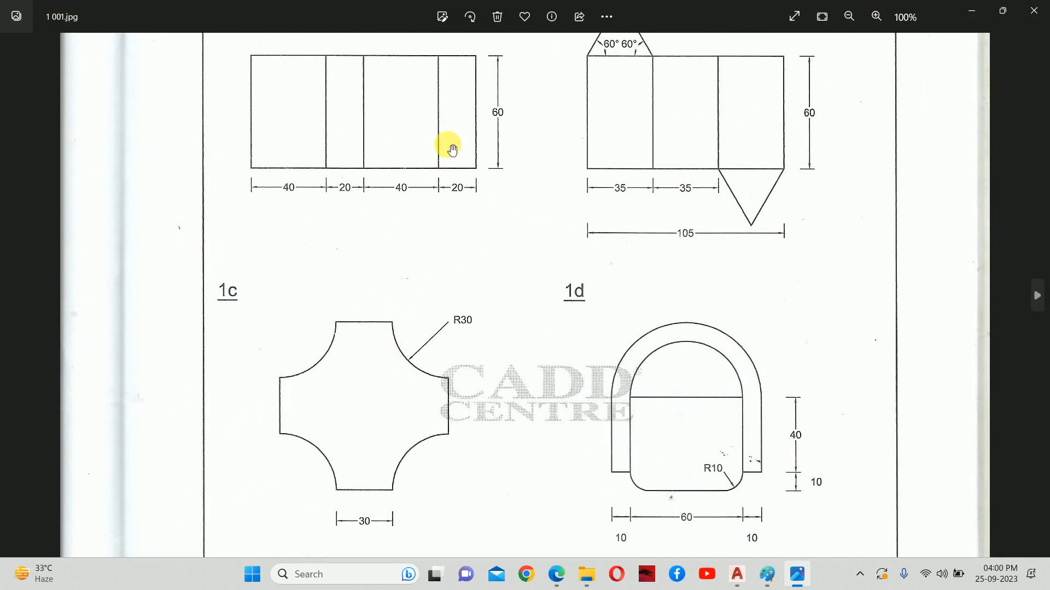
scroll(444, 93, "down", 1)
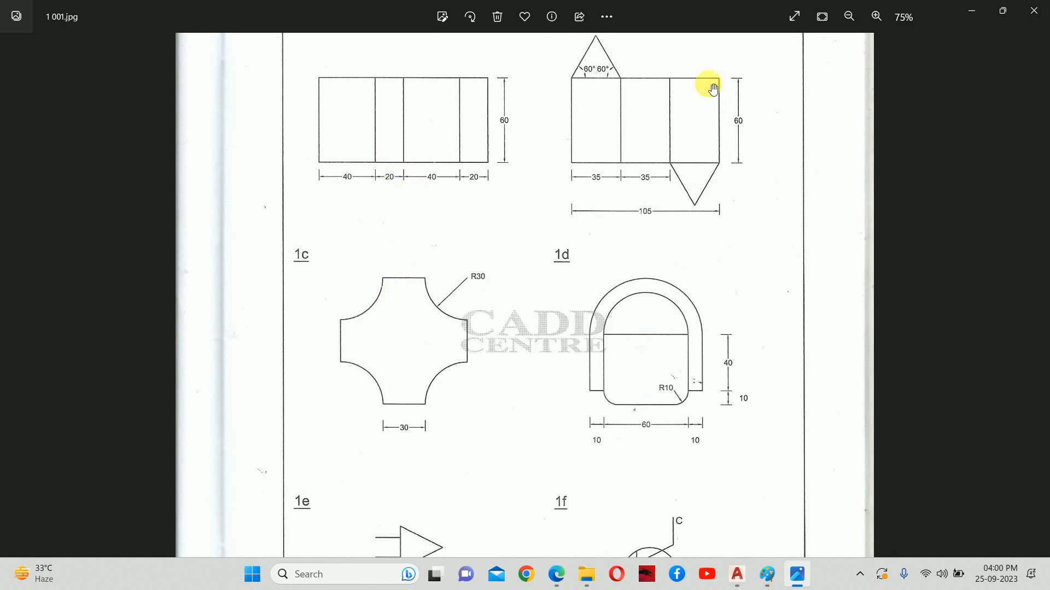
left_click(1042, 4)
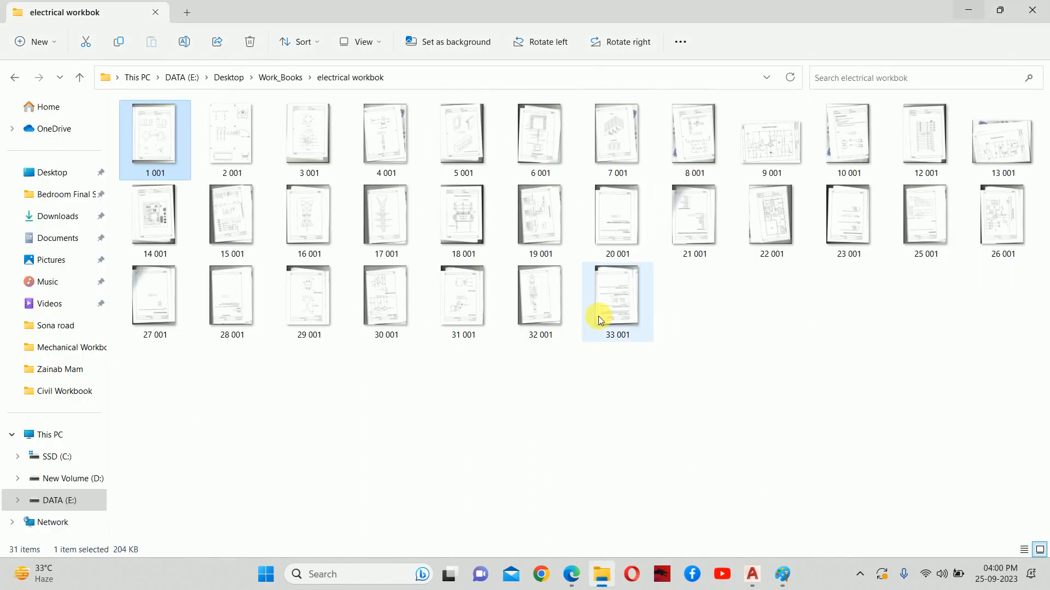
Open 002.jpg from the Mechanical Workbook folder in Work_Books and examine the dimensioned figures of its first exercise sheet.
left_click(287, 73)
double_click(232, 216)
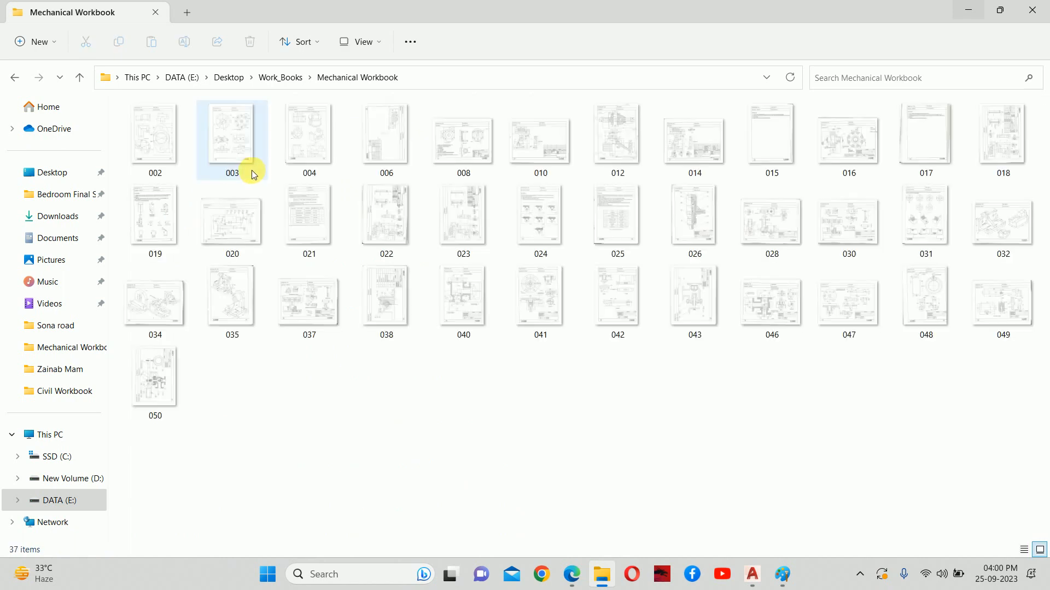
double_click(166, 131)
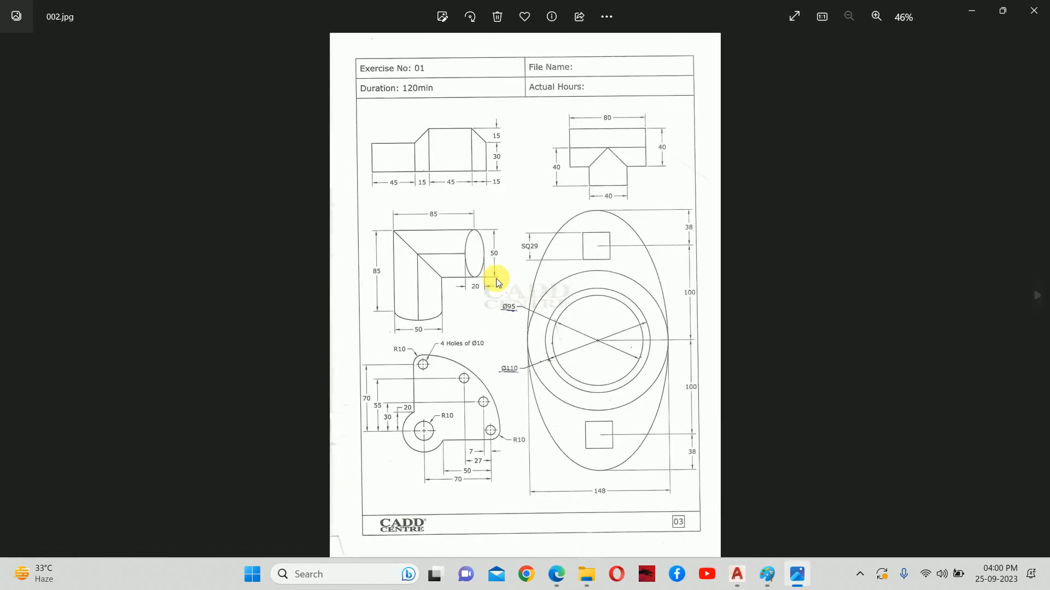
scroll(445, 414, "up", 5)
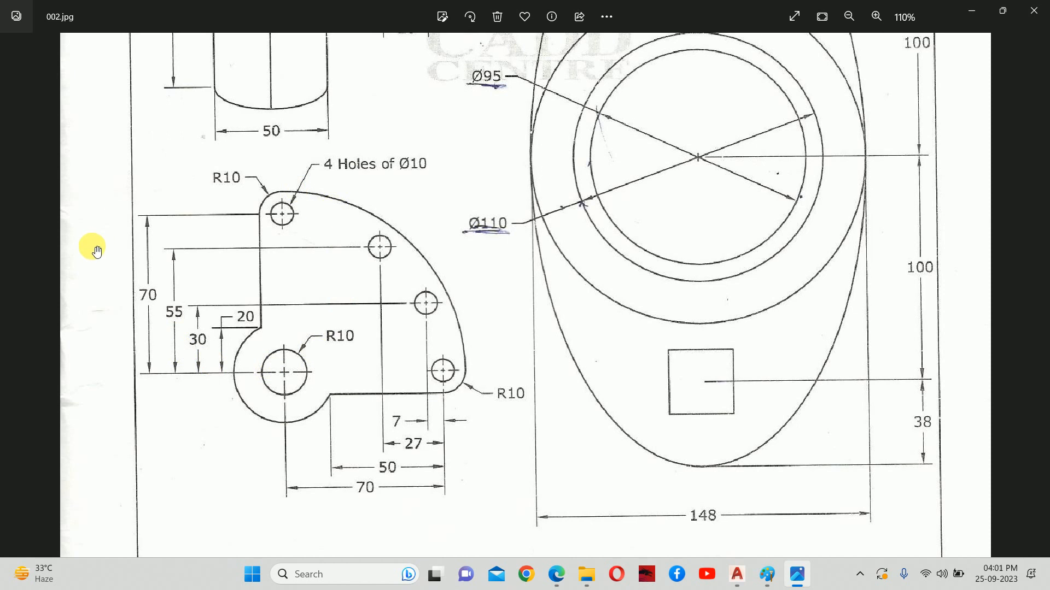
scroll(82, 273, "down", 5)
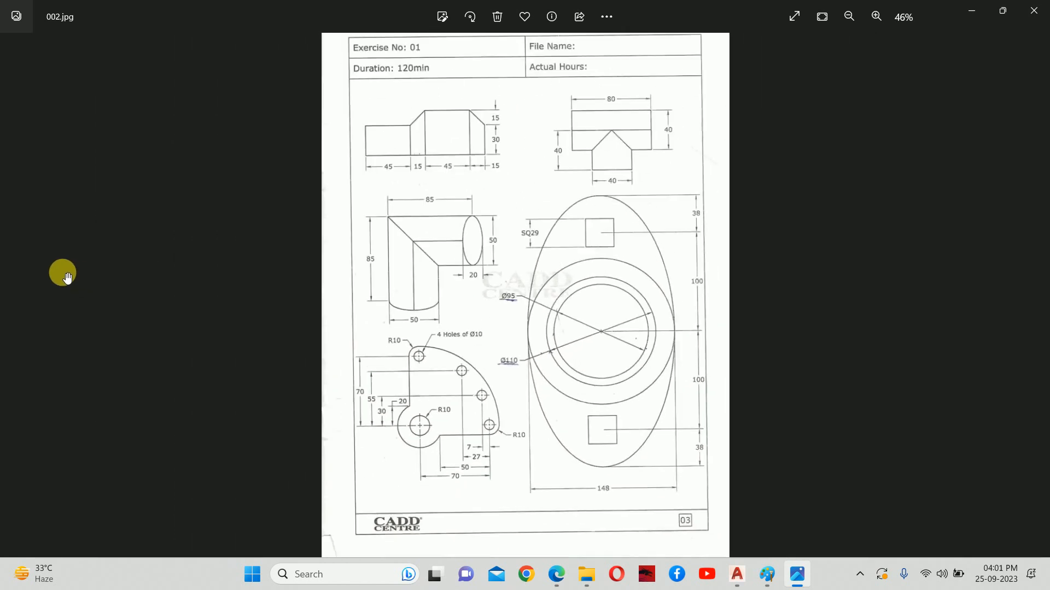